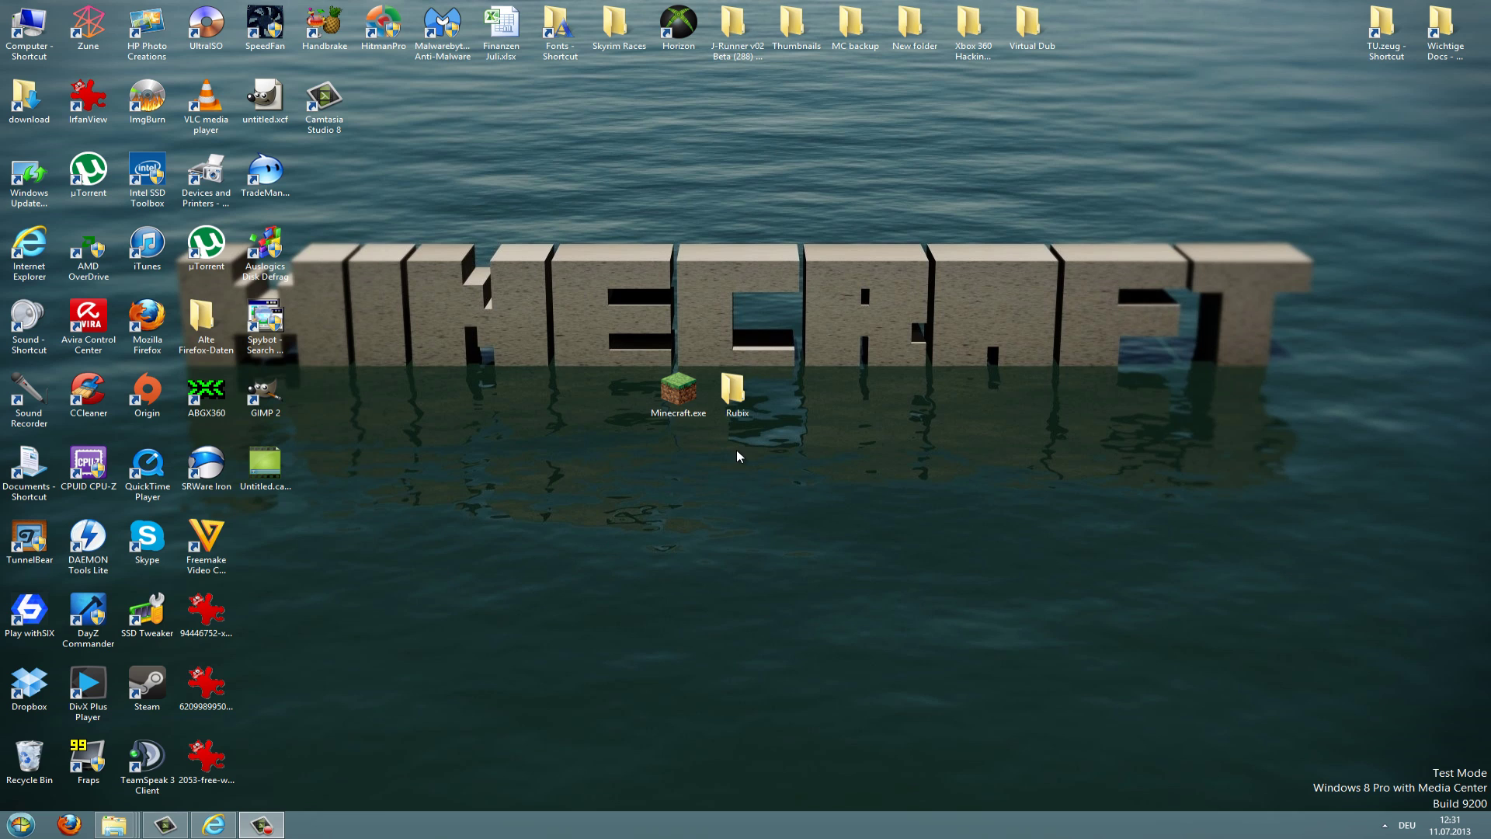
- Open the Rubix folder on the desktop and its inner Rubix folder, examine the two contained files, and put the window away
click(753, 410)
click(840, 423)
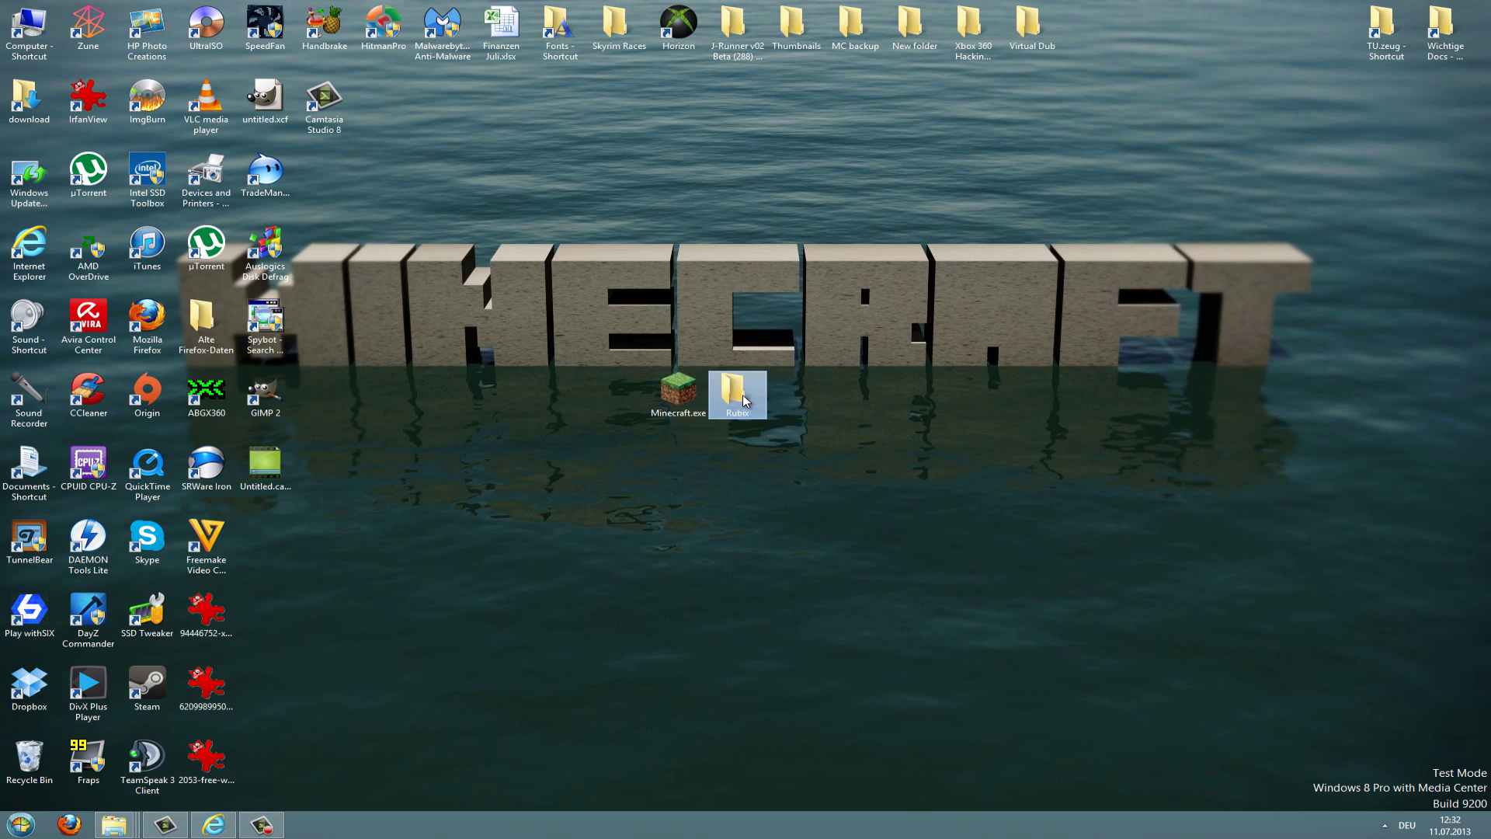
mouse_move(746, 405)
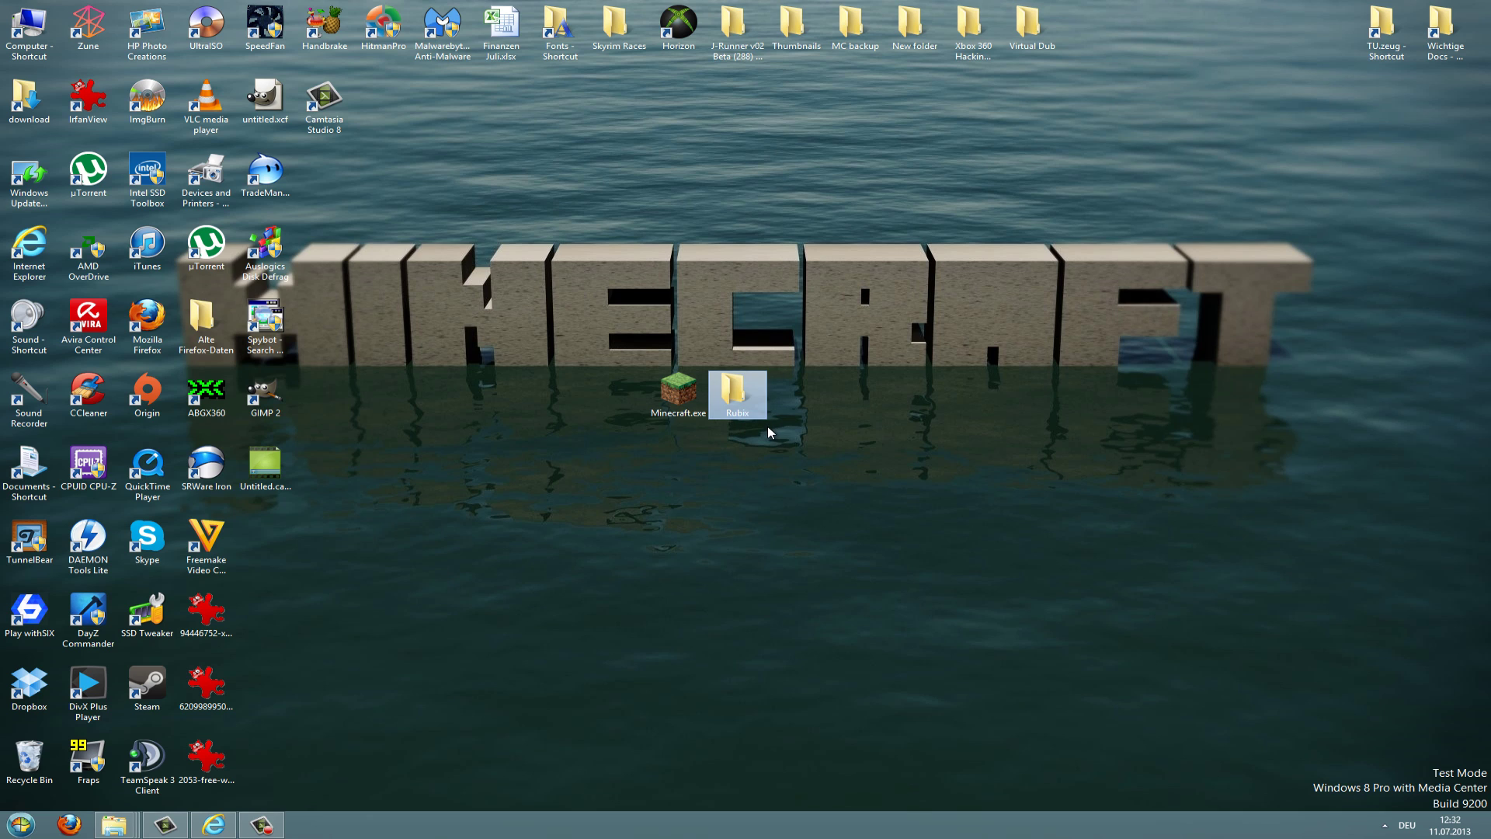
double_click(754, 405)
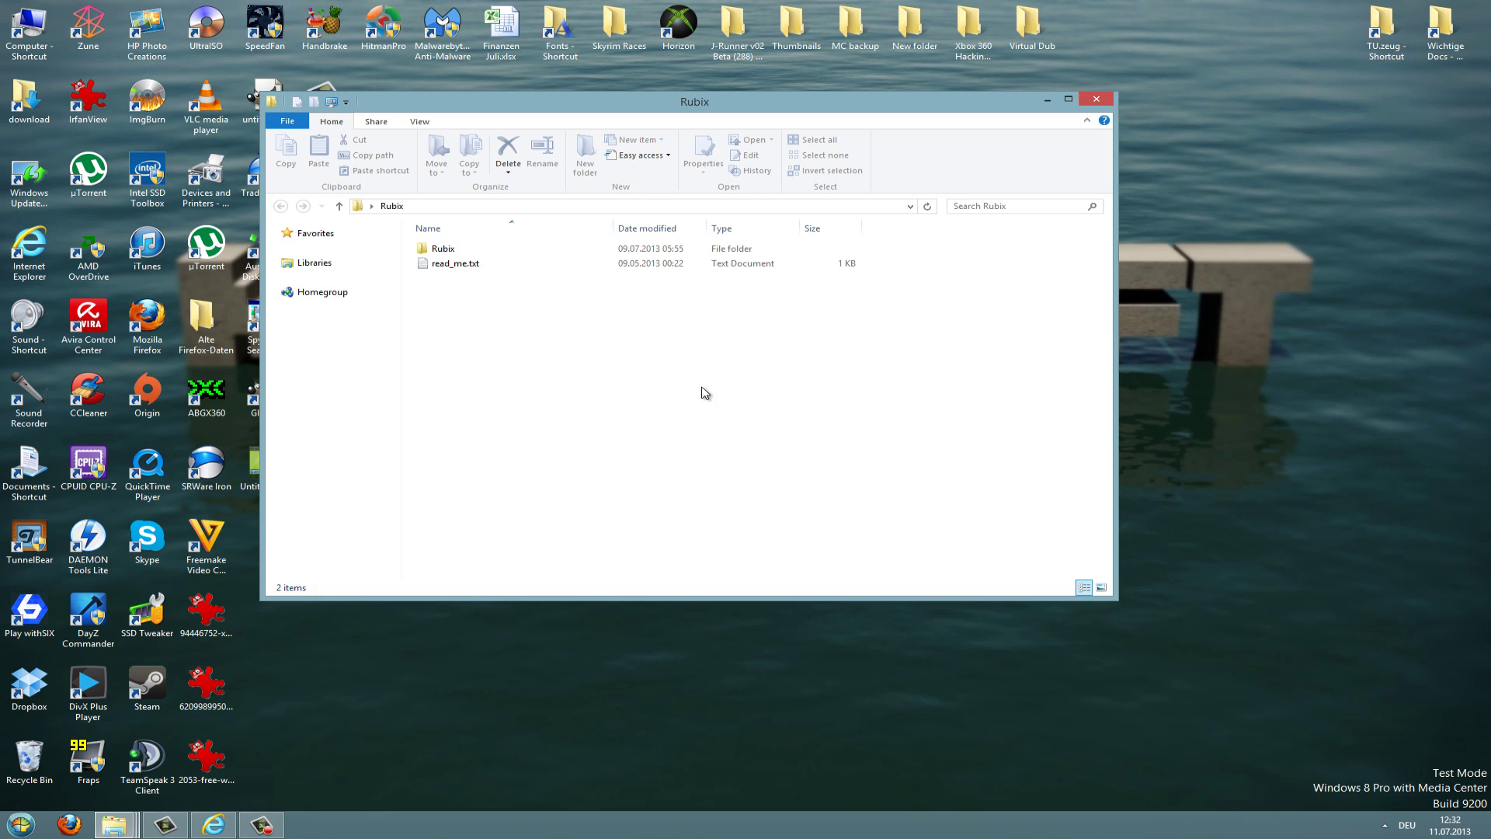
click(481, 264)
double_click(441, 251)
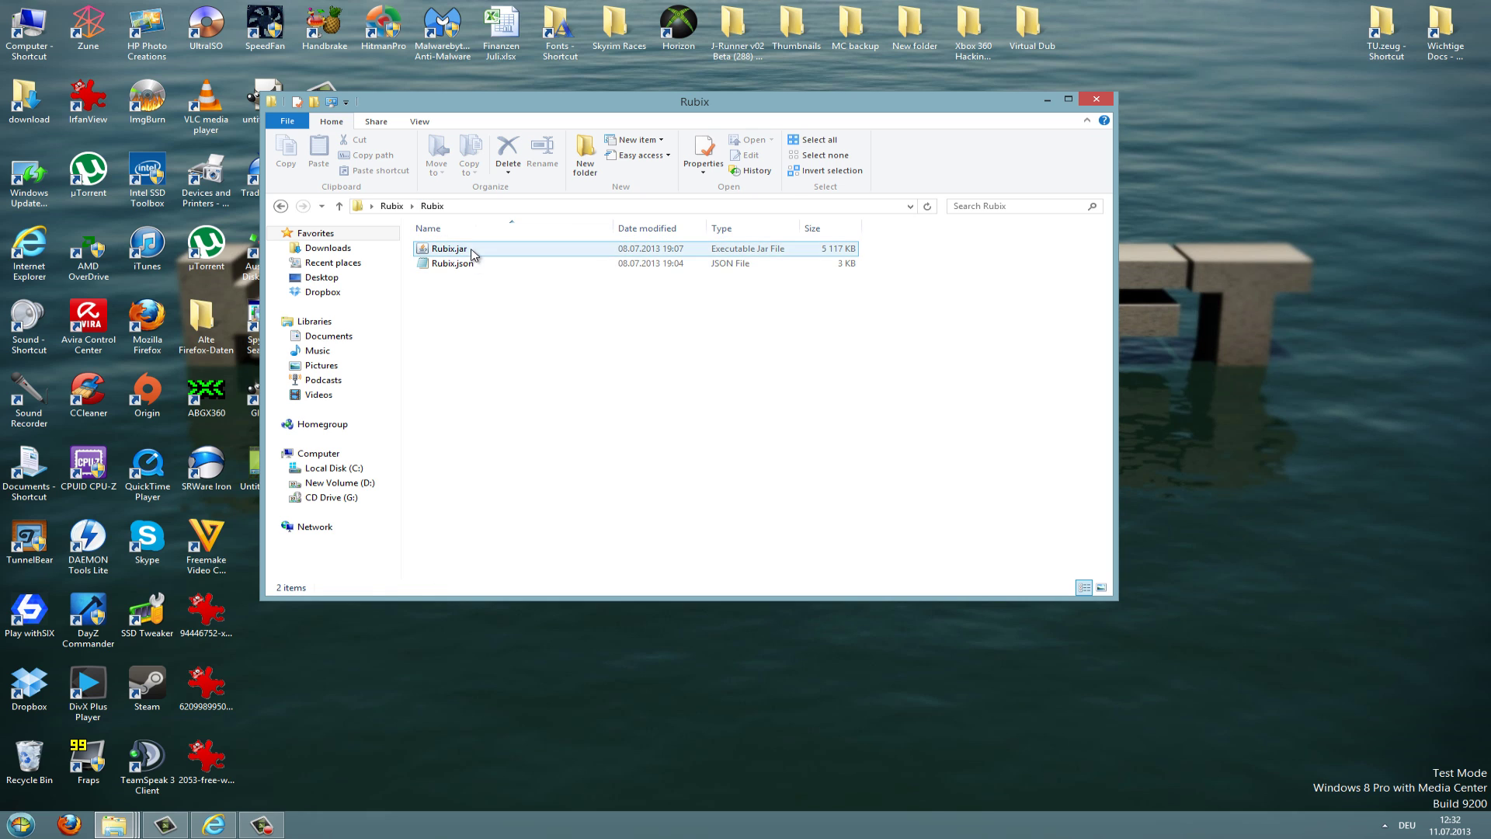
click(474, 252)
click(472, 268)
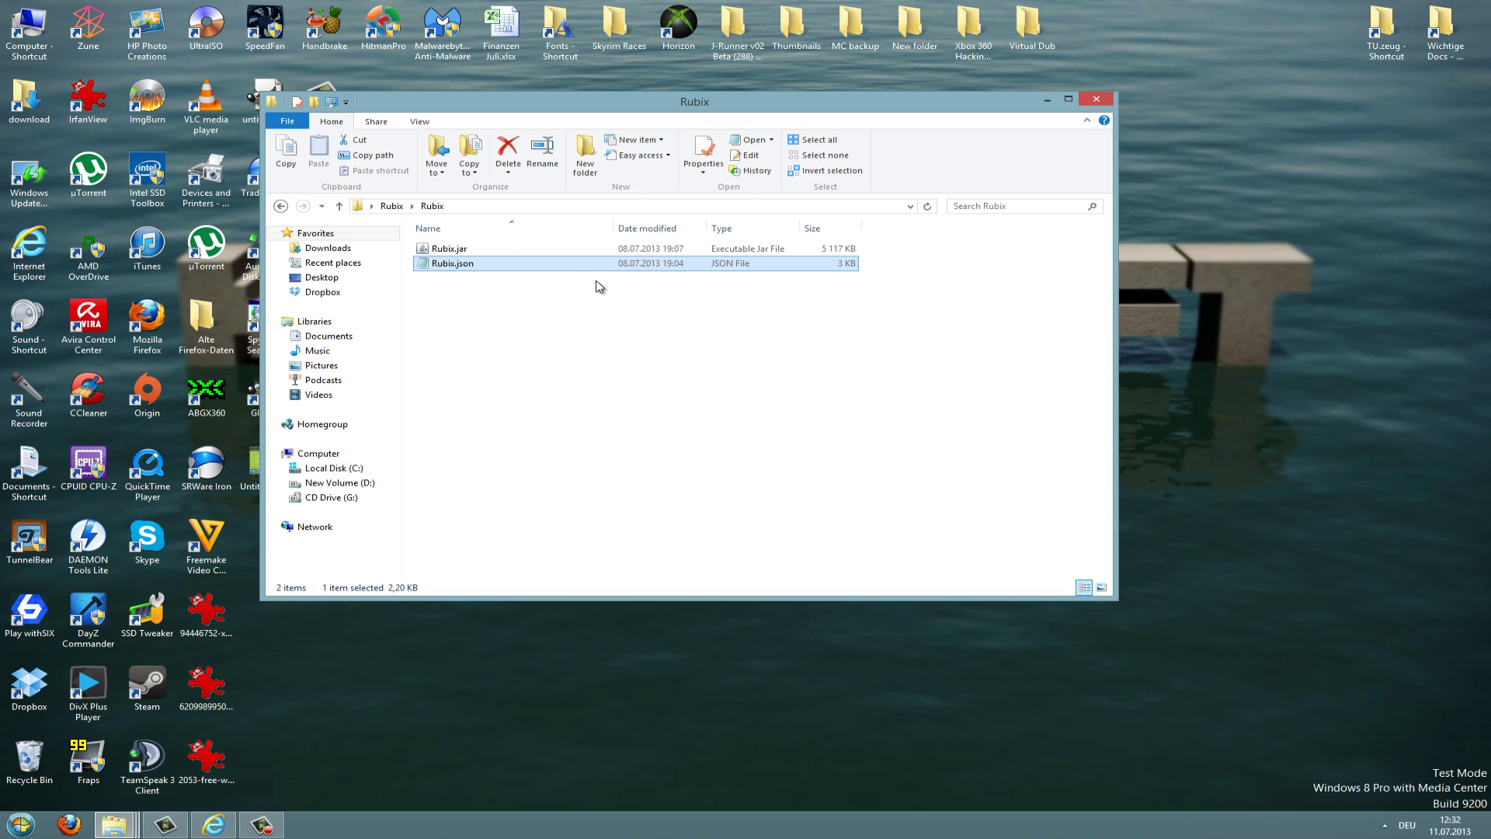
click(1053, 103)
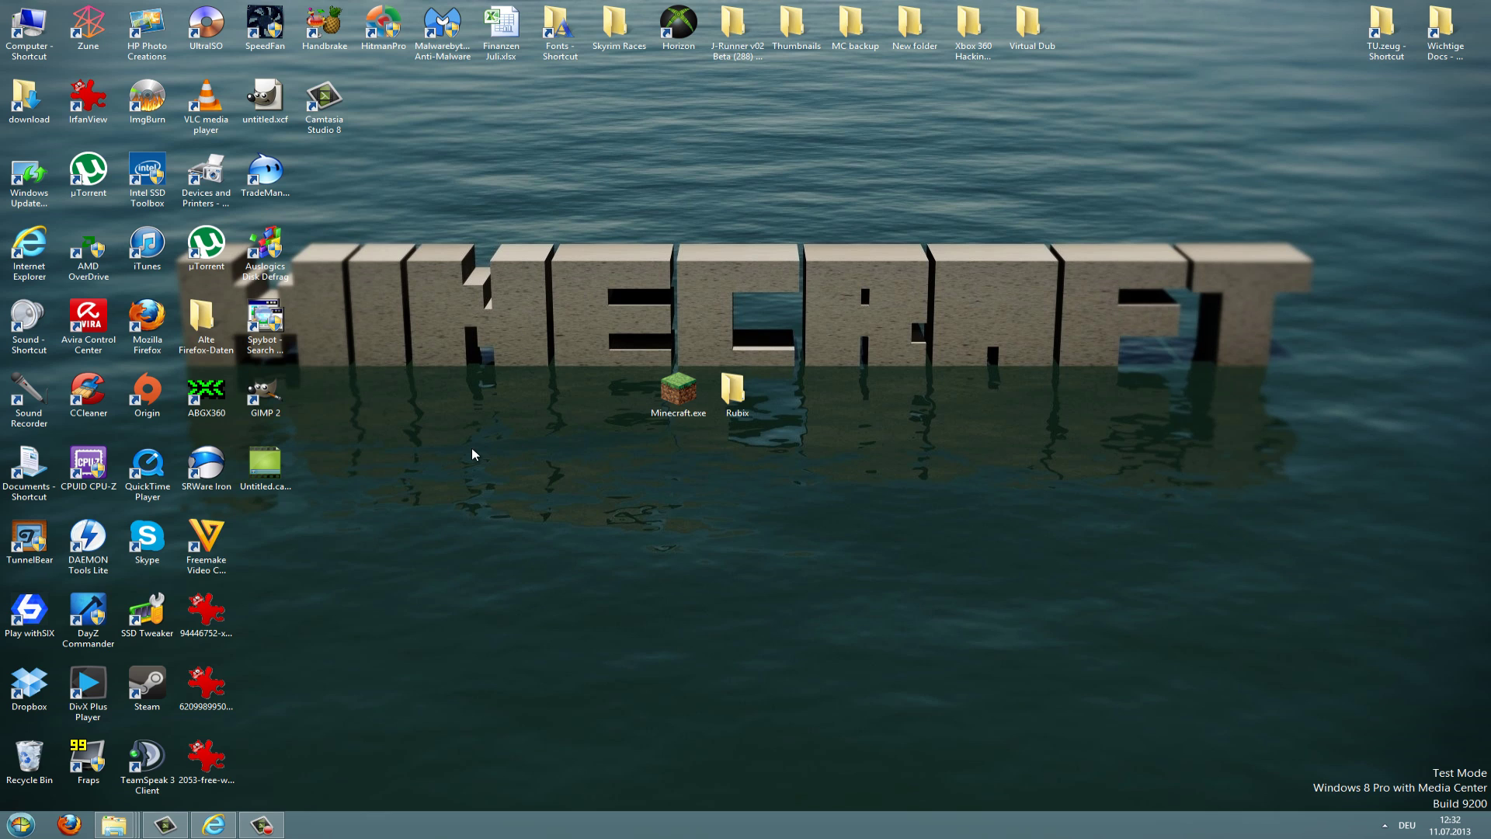
- Open the %appdata% location and go to the versions folder inside .minecraft
click(21, 824)
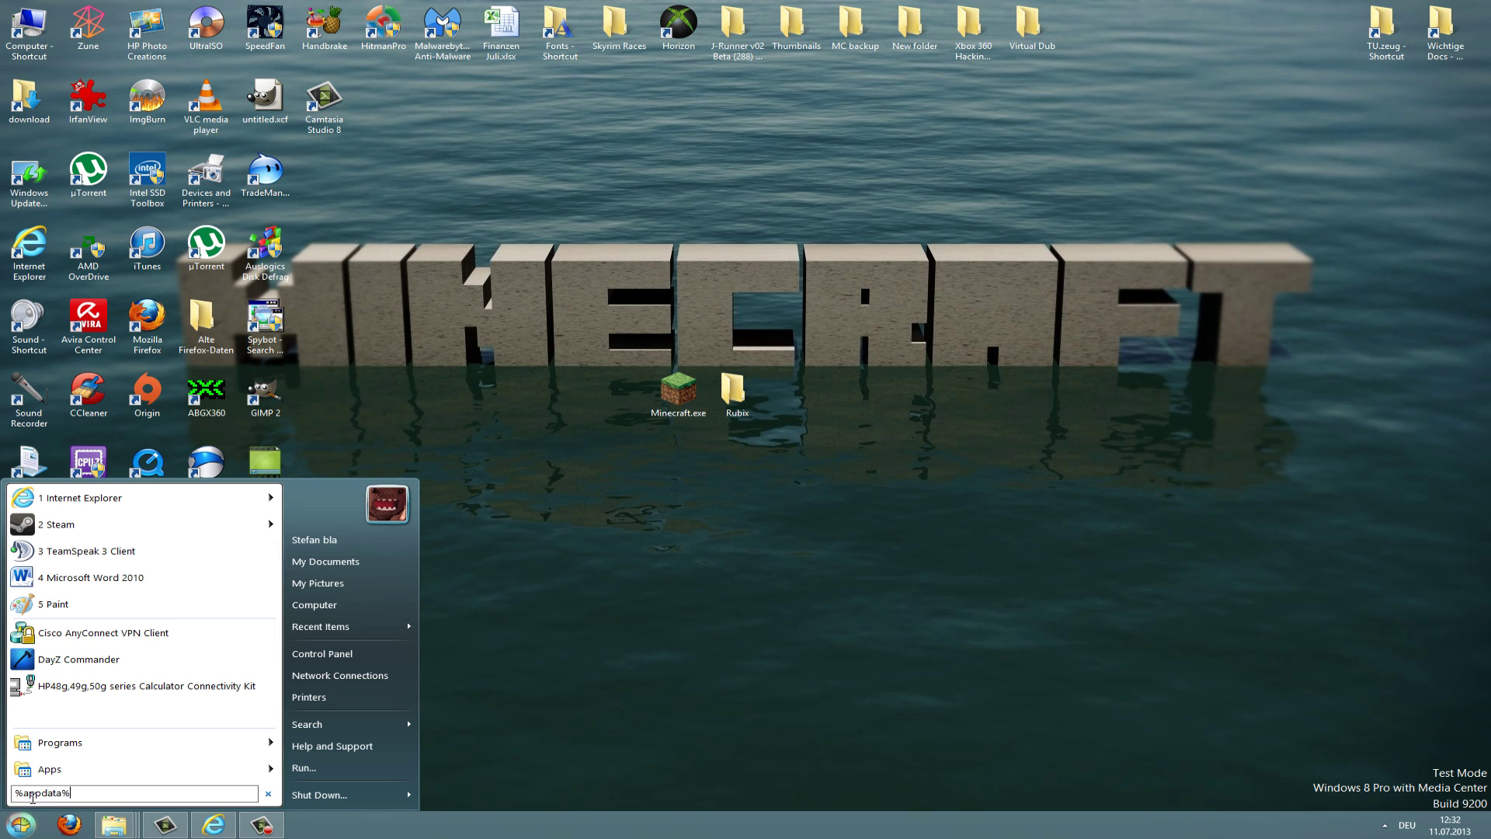
key(Return)
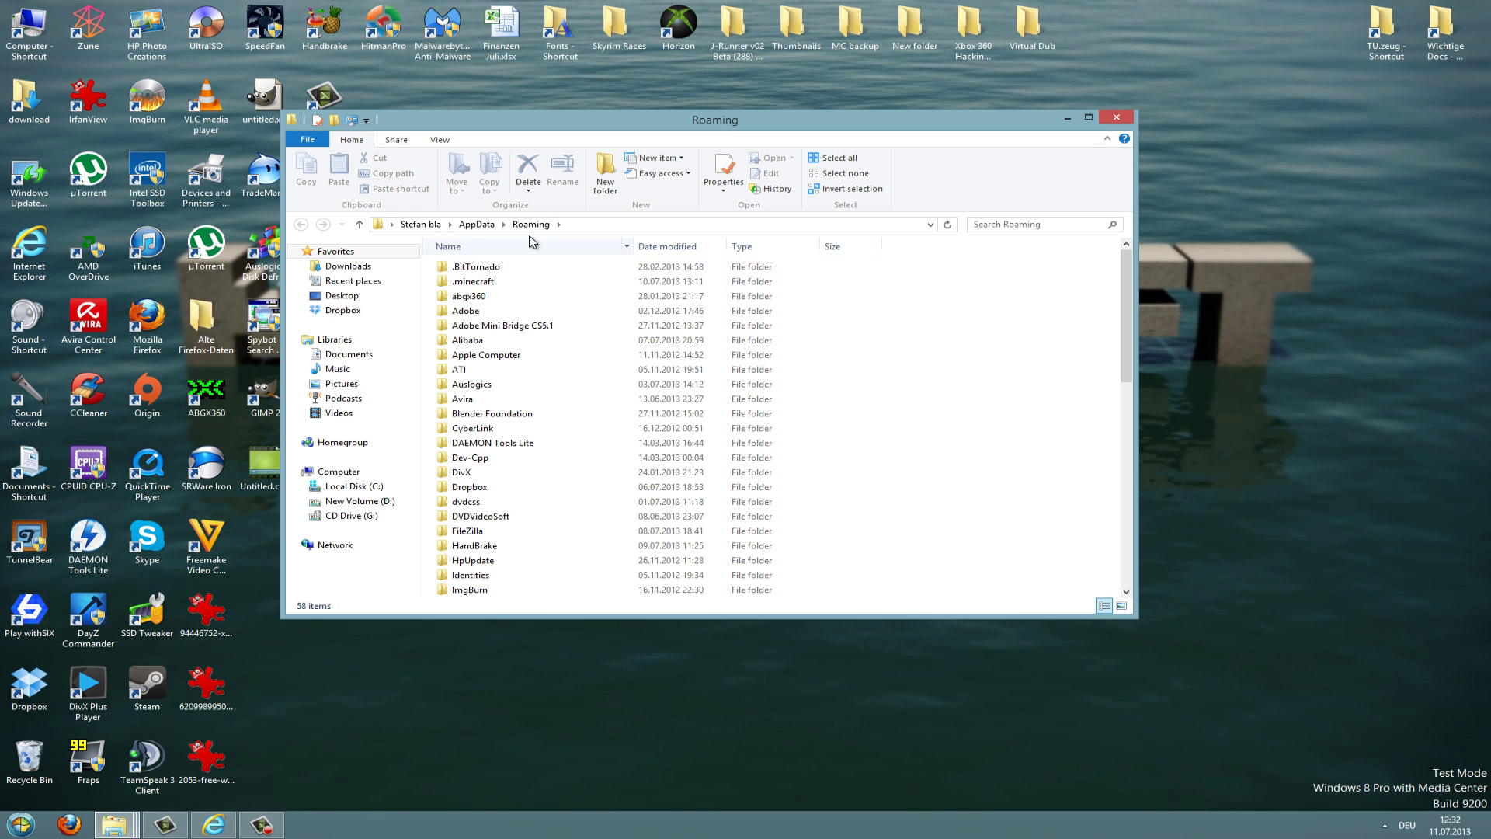
click(515, 284)
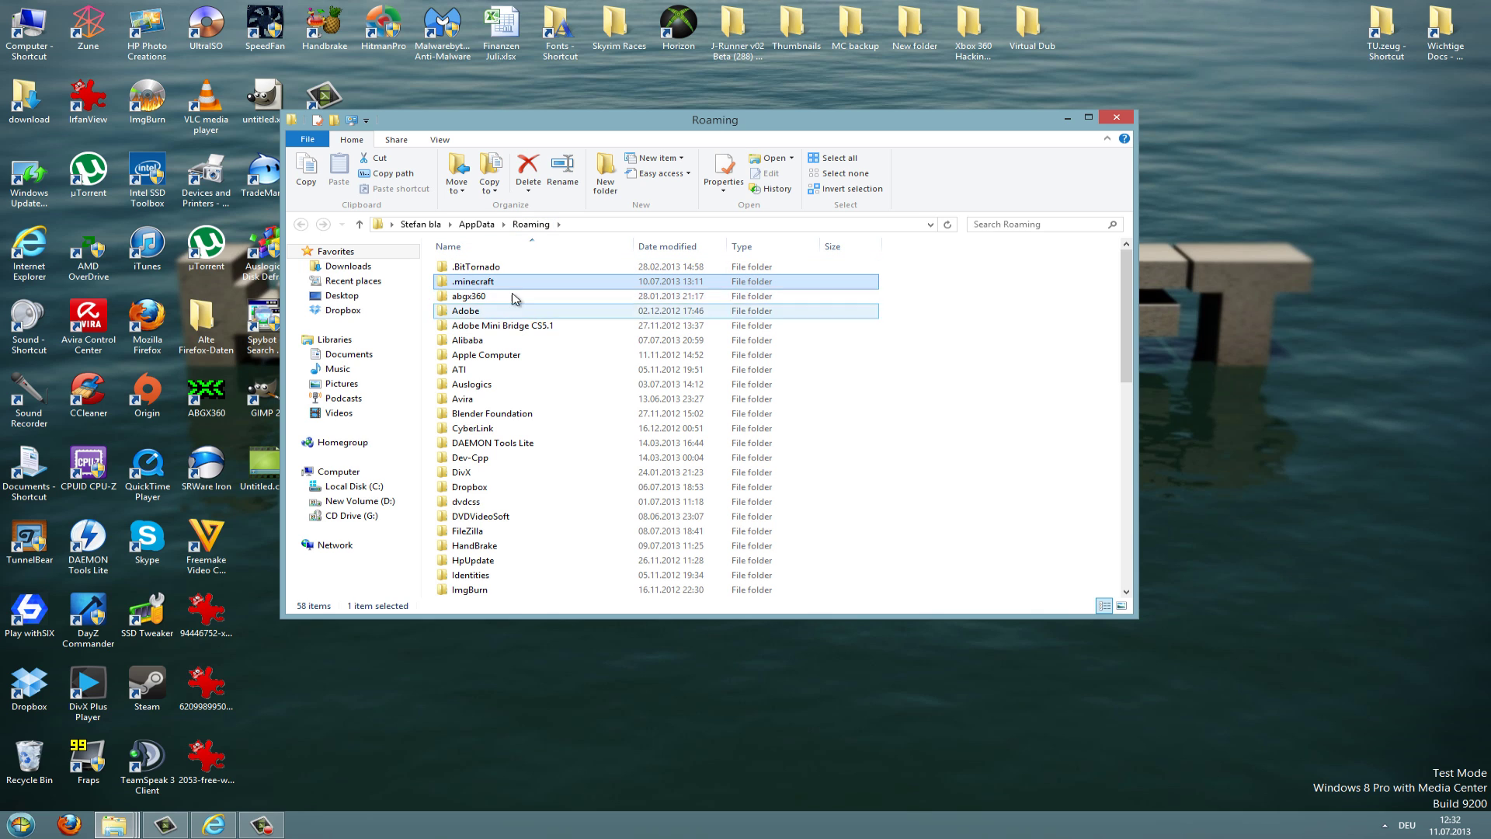
double_click(468, 285)
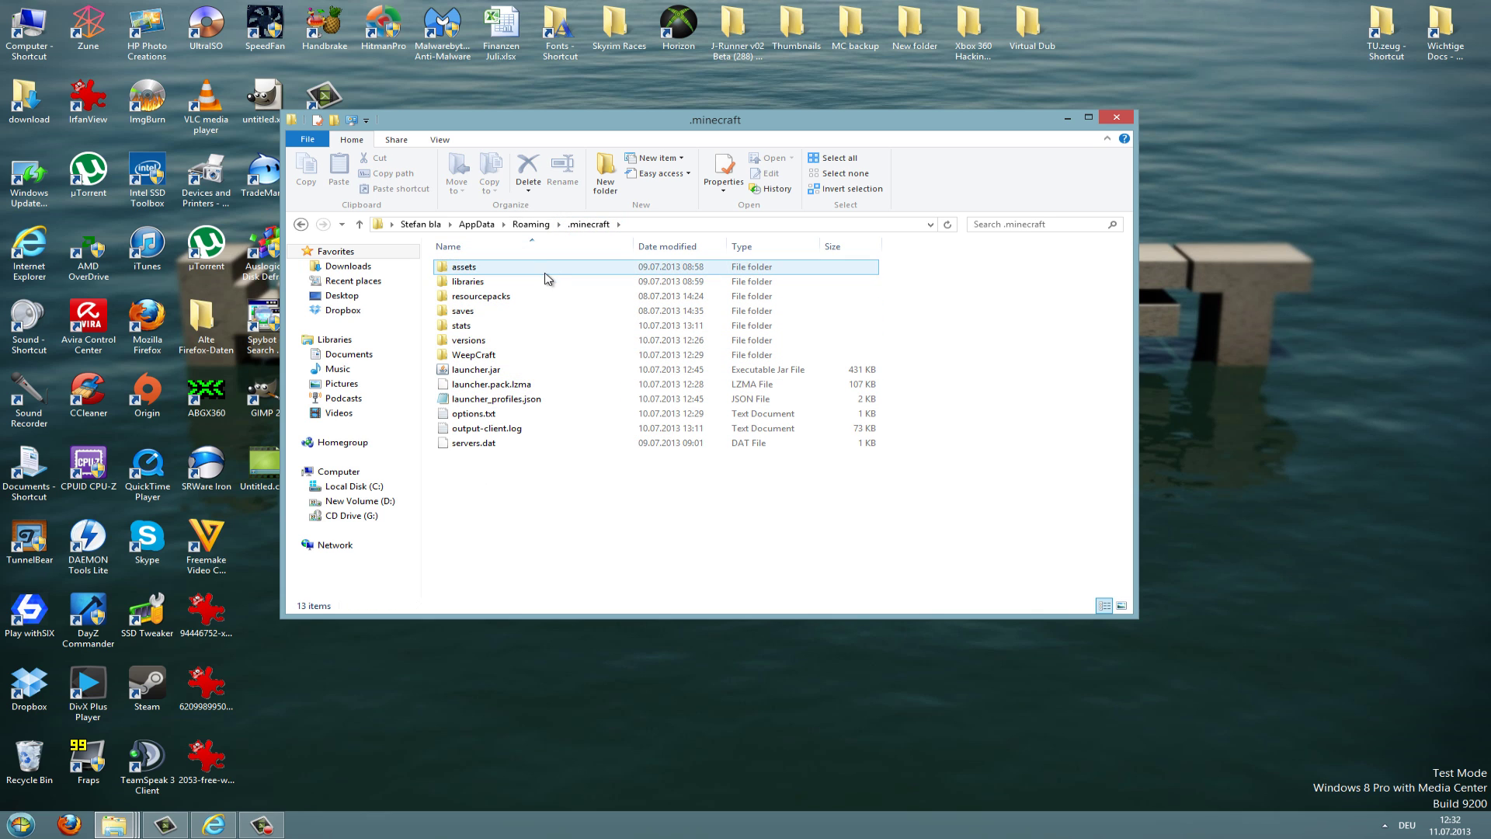
click(520, 346)
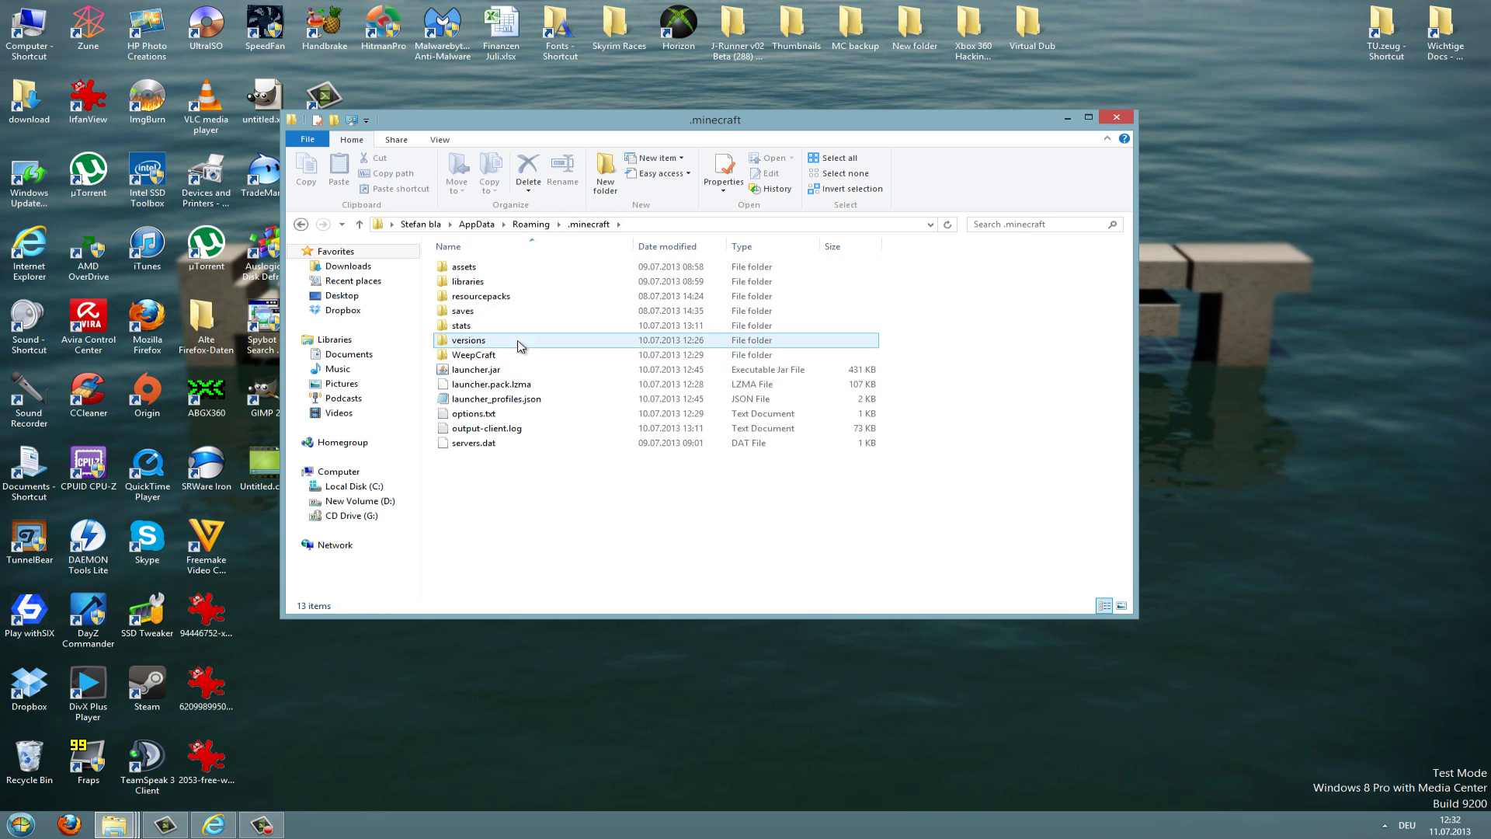
double_click(469, 346)
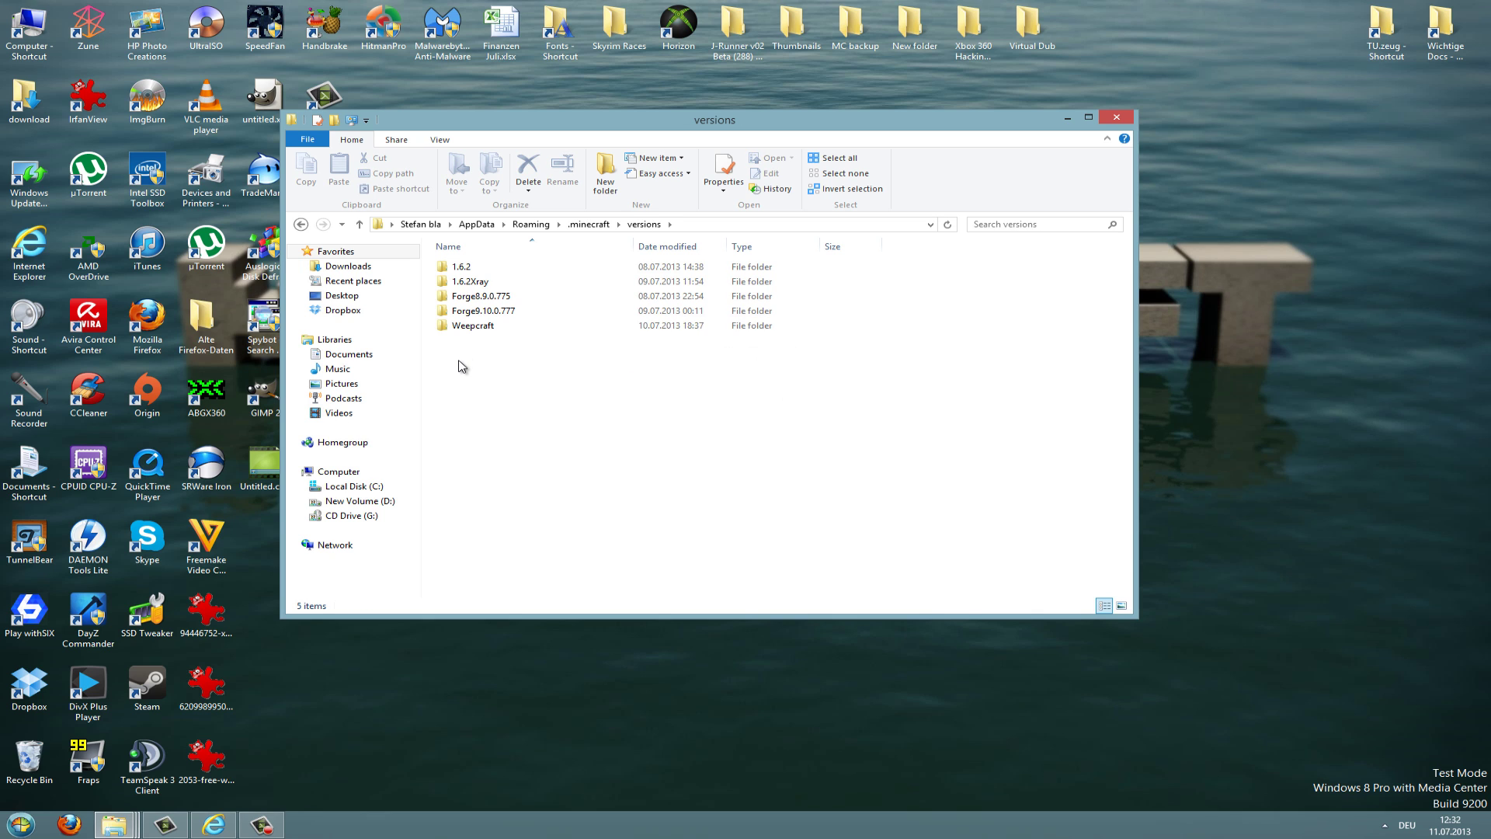
- Create a new folder named Rubix inside the versions folder
right_click(510, 382)
mouse_move(604, 583)
click(849, 586)
text(Rub)
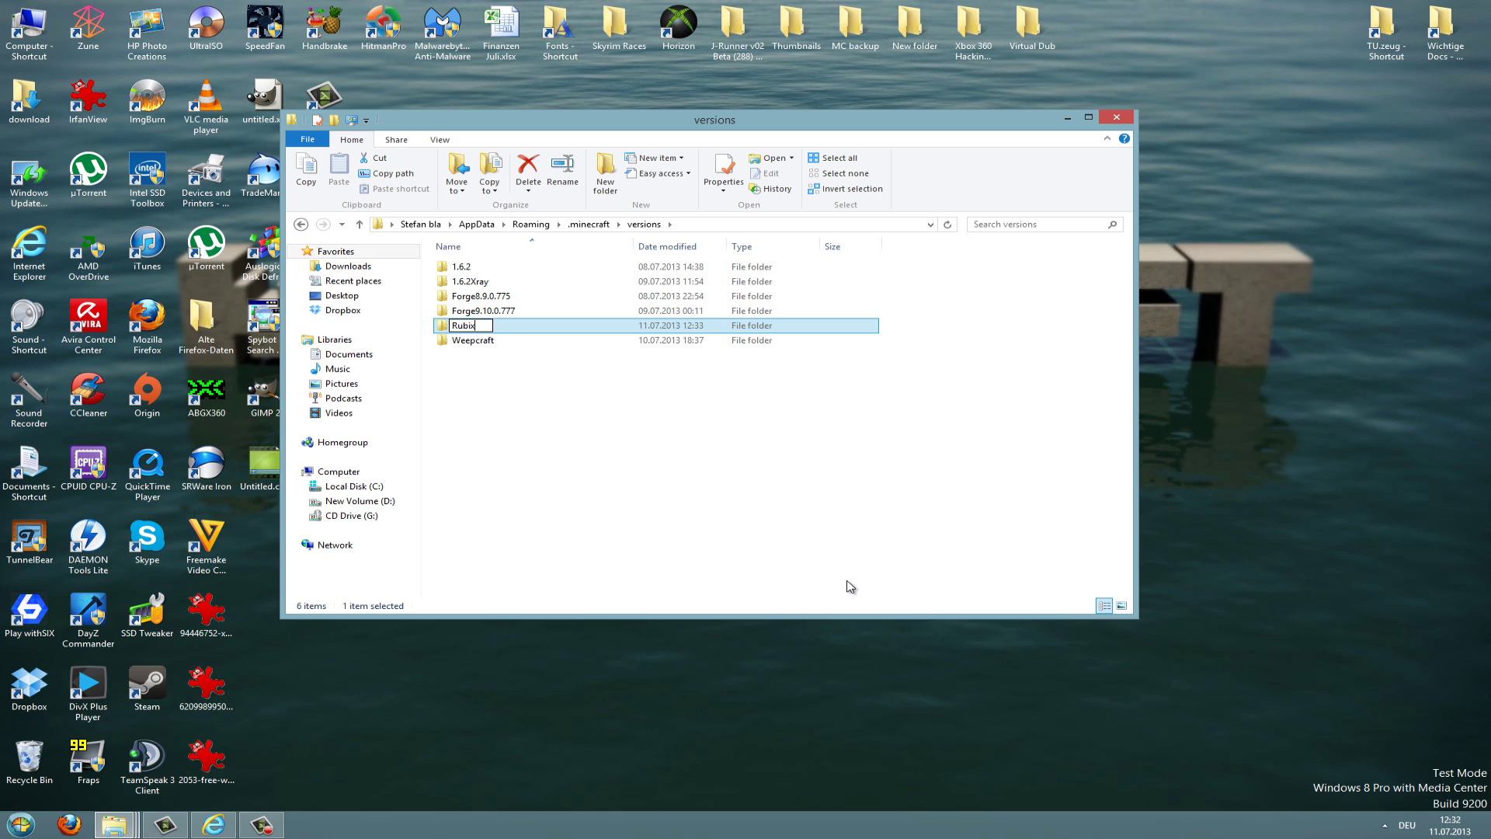
text(ix)
key(Return)
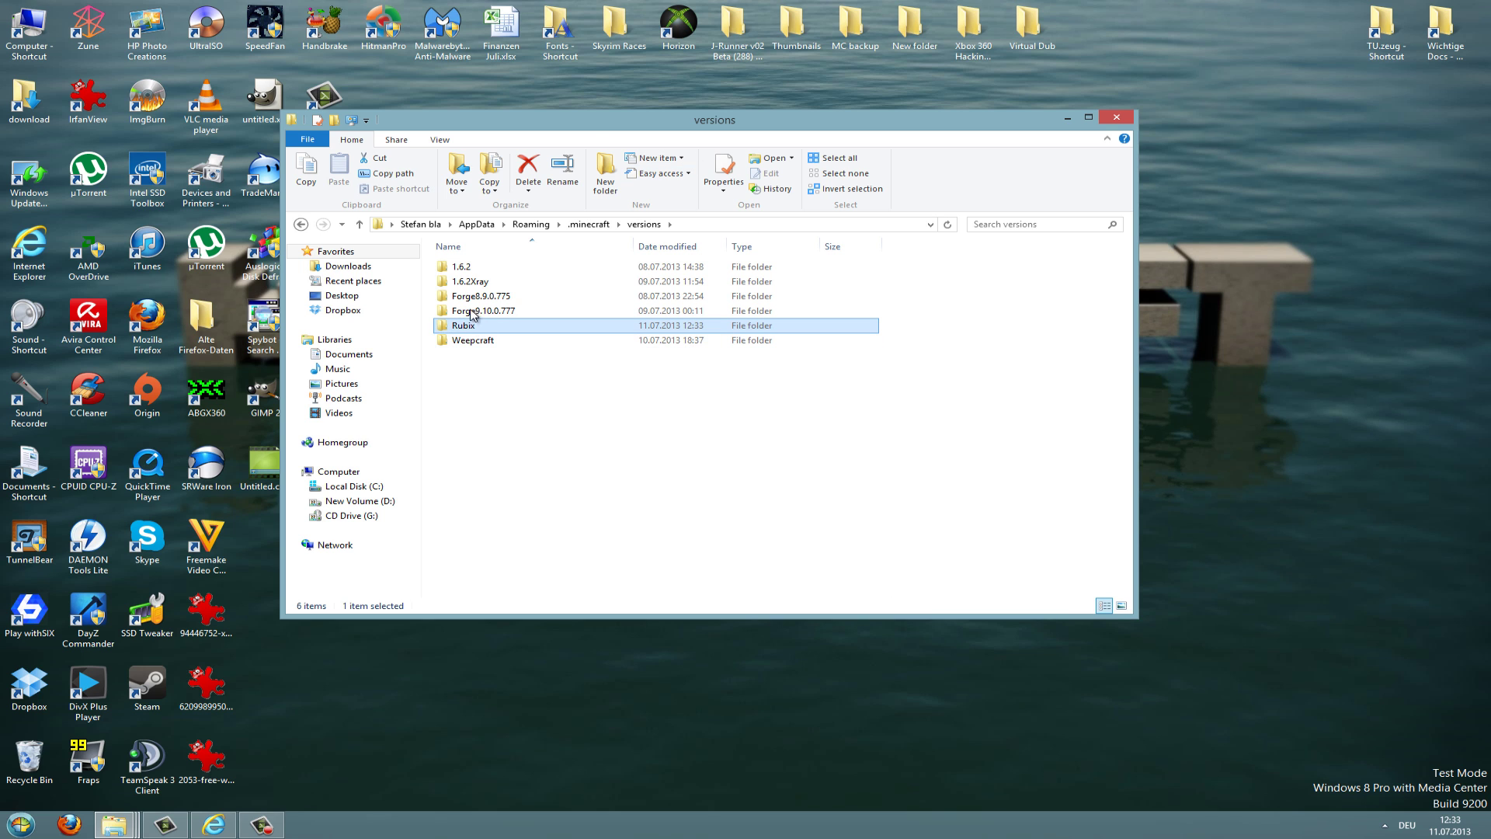
- Arrange the versions window and a narrowed window of the desktop Rubix folder side by side
drag(792, 118, 1275, 118)
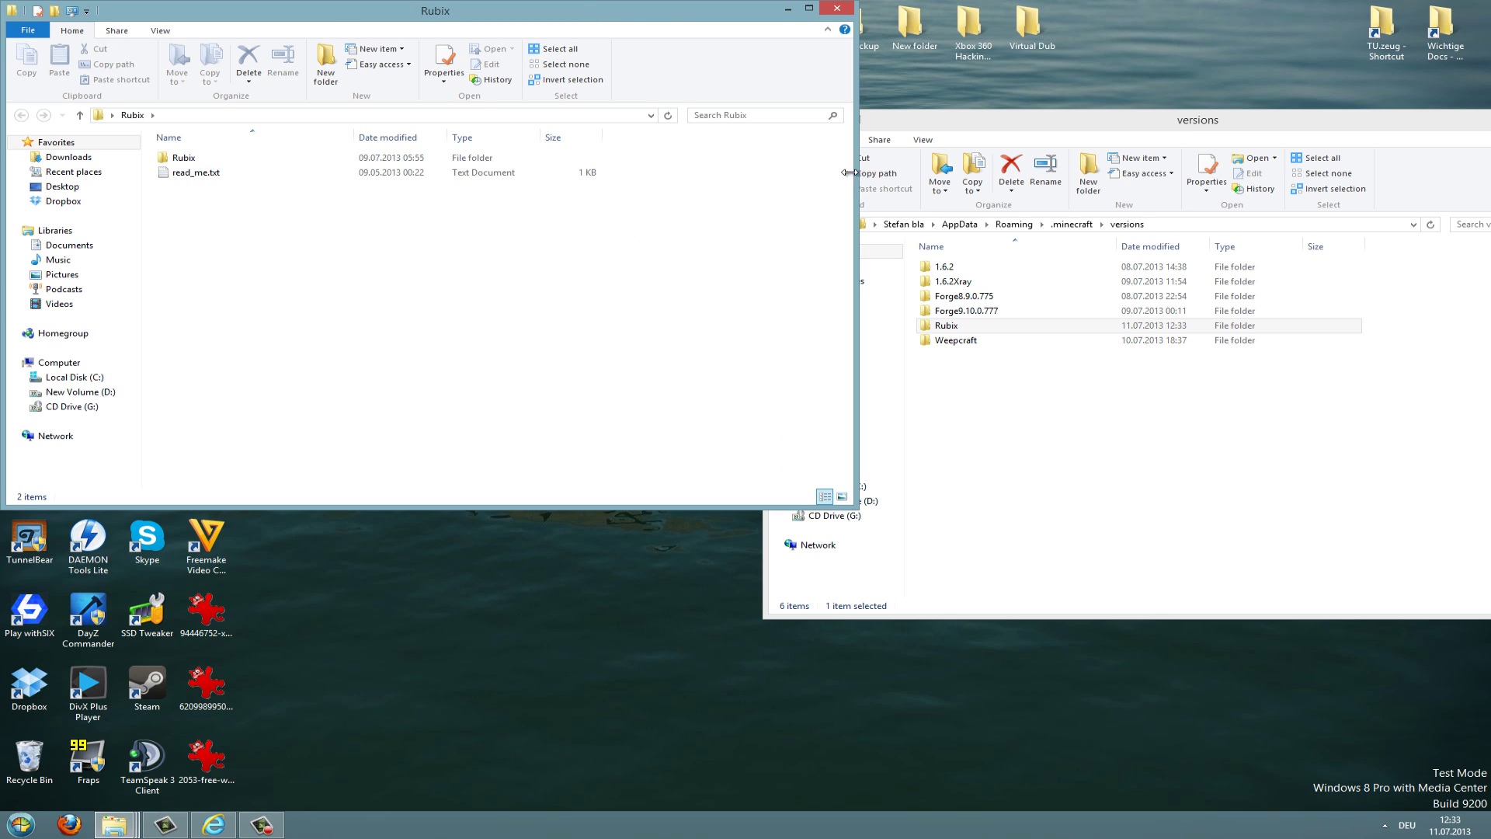
drag(848, 171, 666, 171)
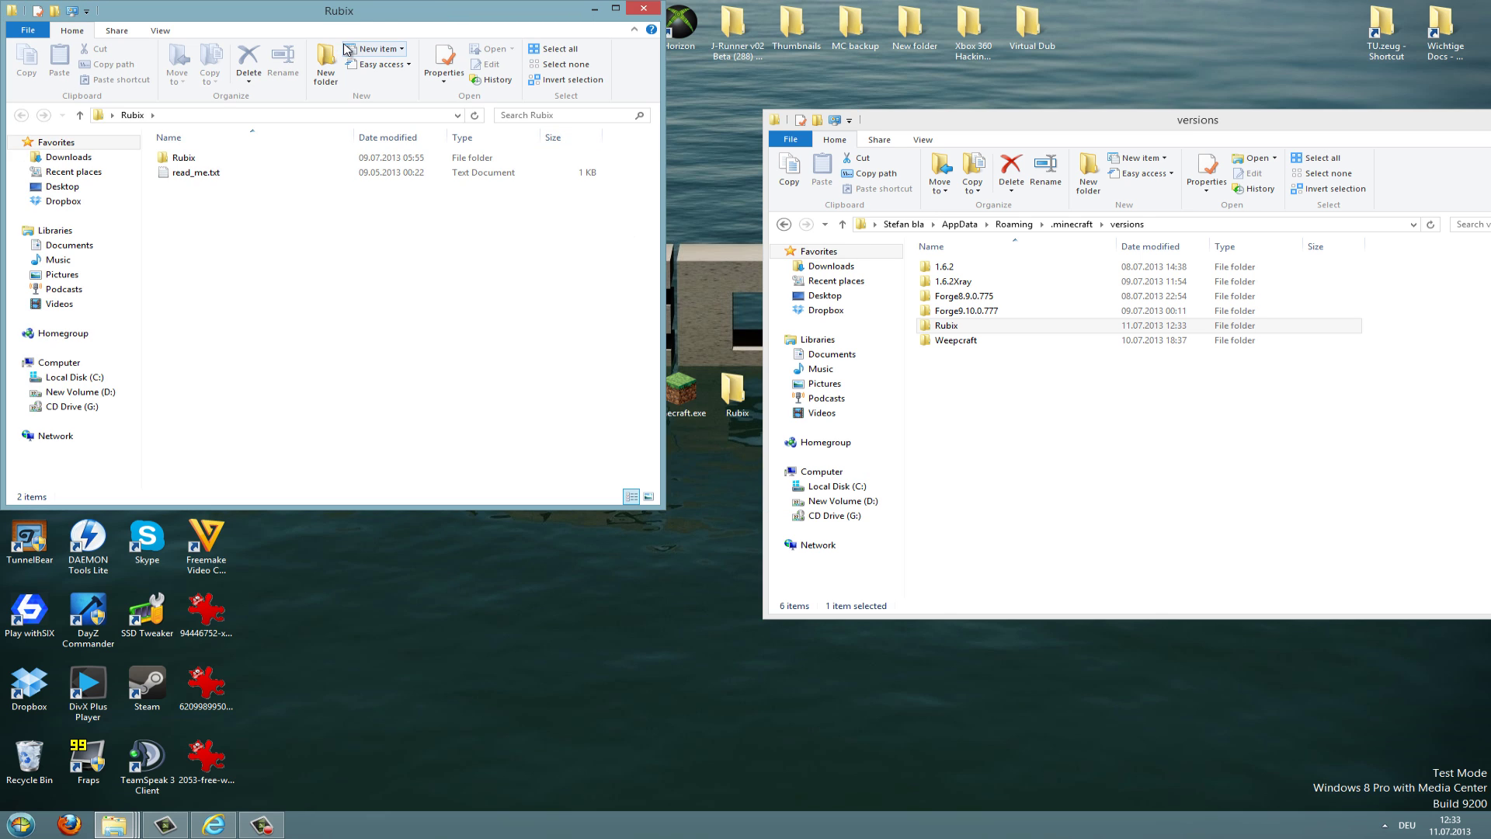
drag(365, 11, 412, 62)
- Copy Rubix.jar and Rubix.json from the inner desktop Rubix folder into the new versions\Rubix folder, and close the source window
double_click(233, 208)
drag(232, 204, 262, 285)
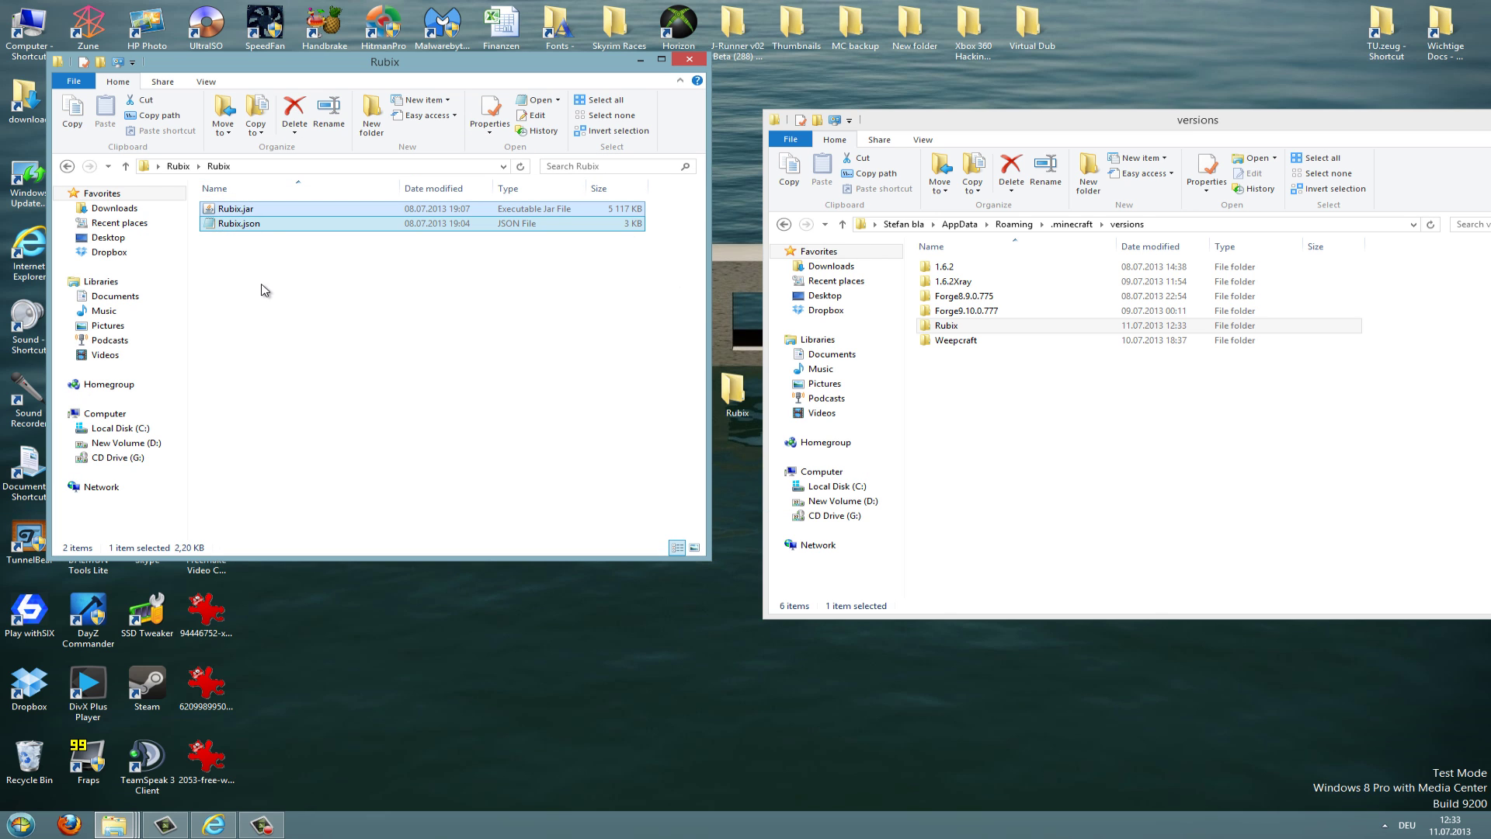
right_click(245, 212)
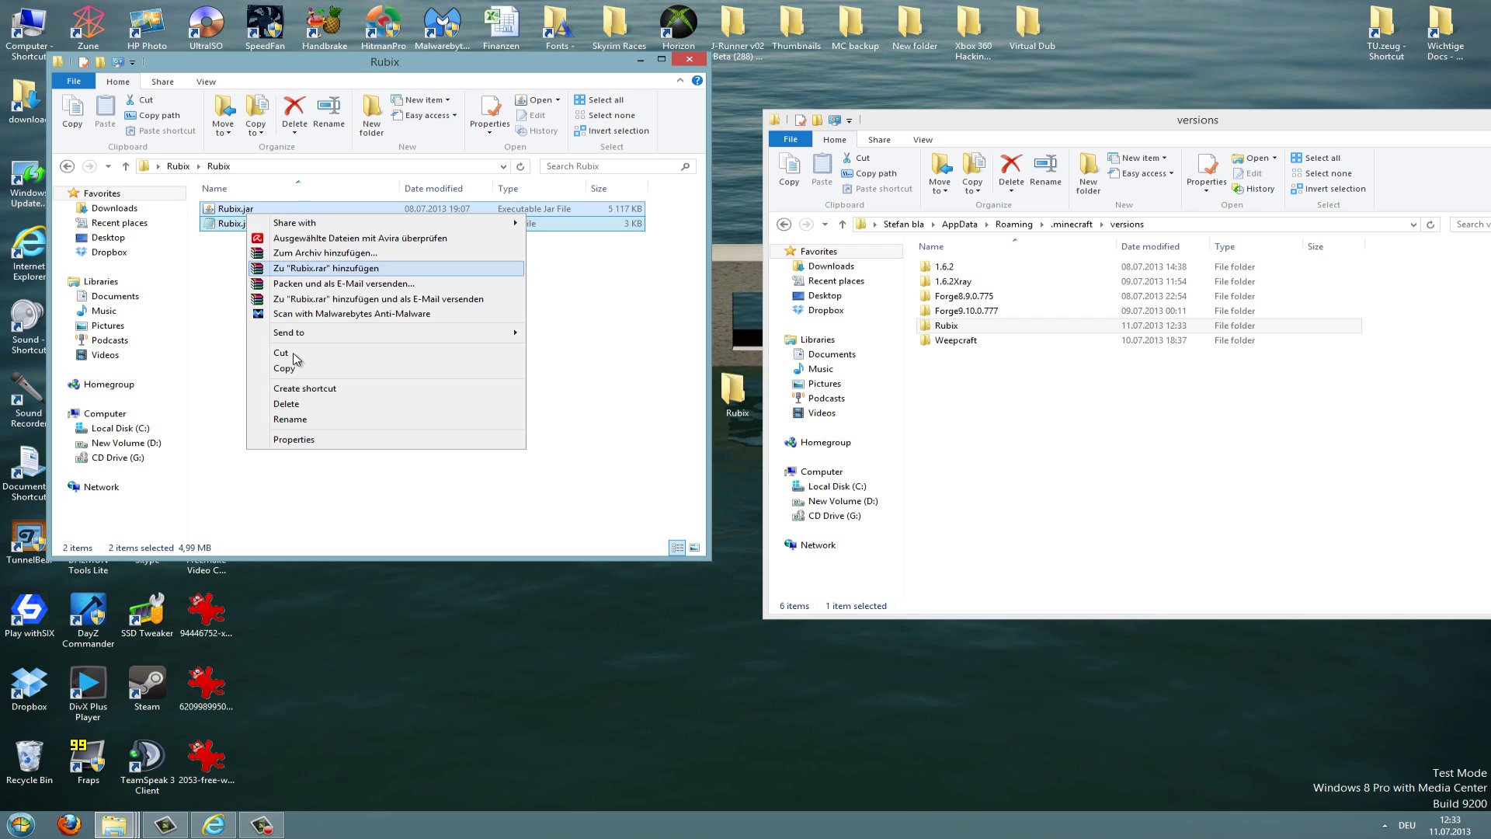
click(292, 368)
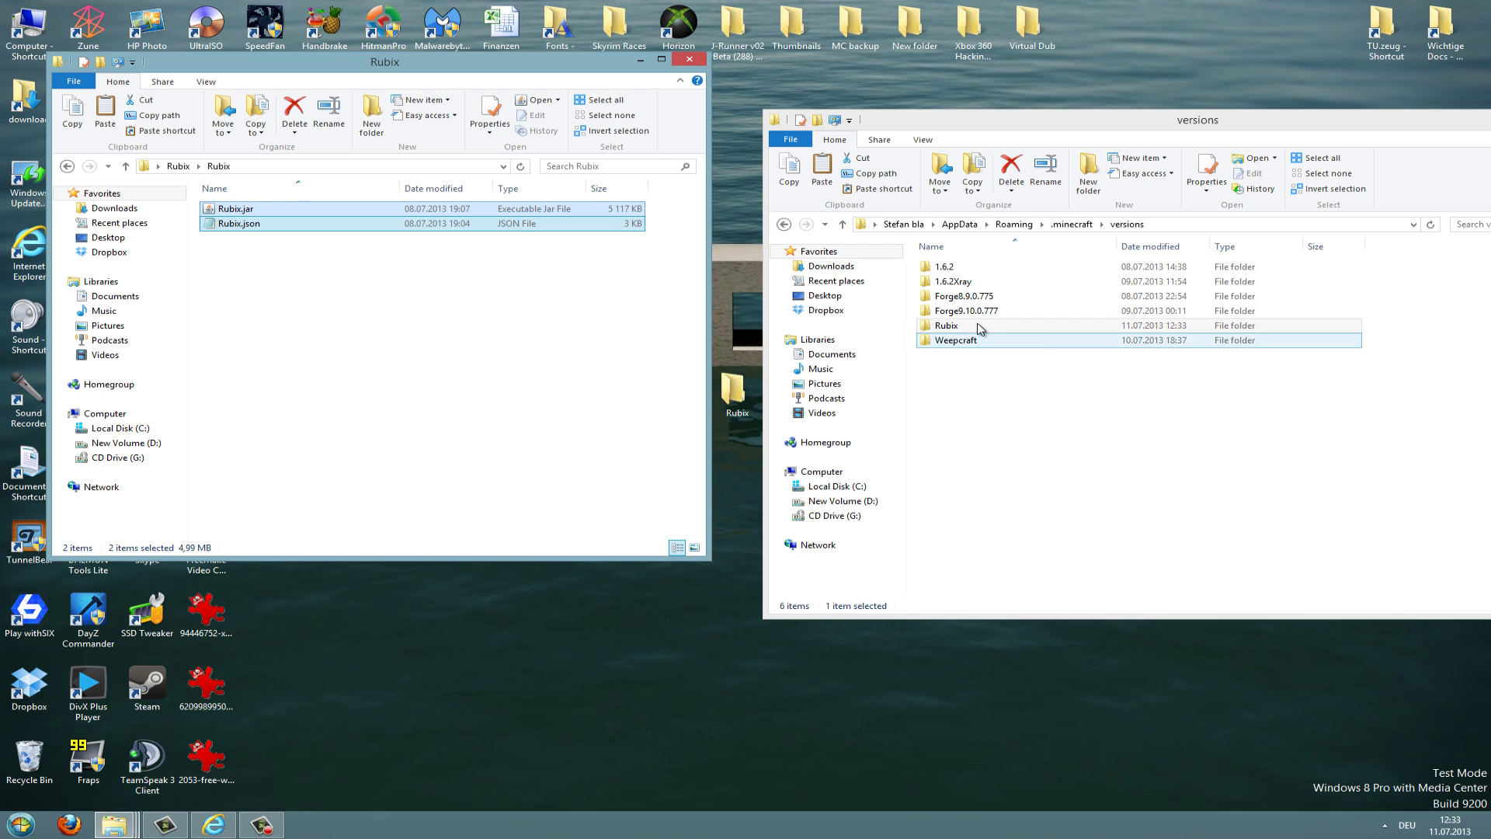
click(994, 326)
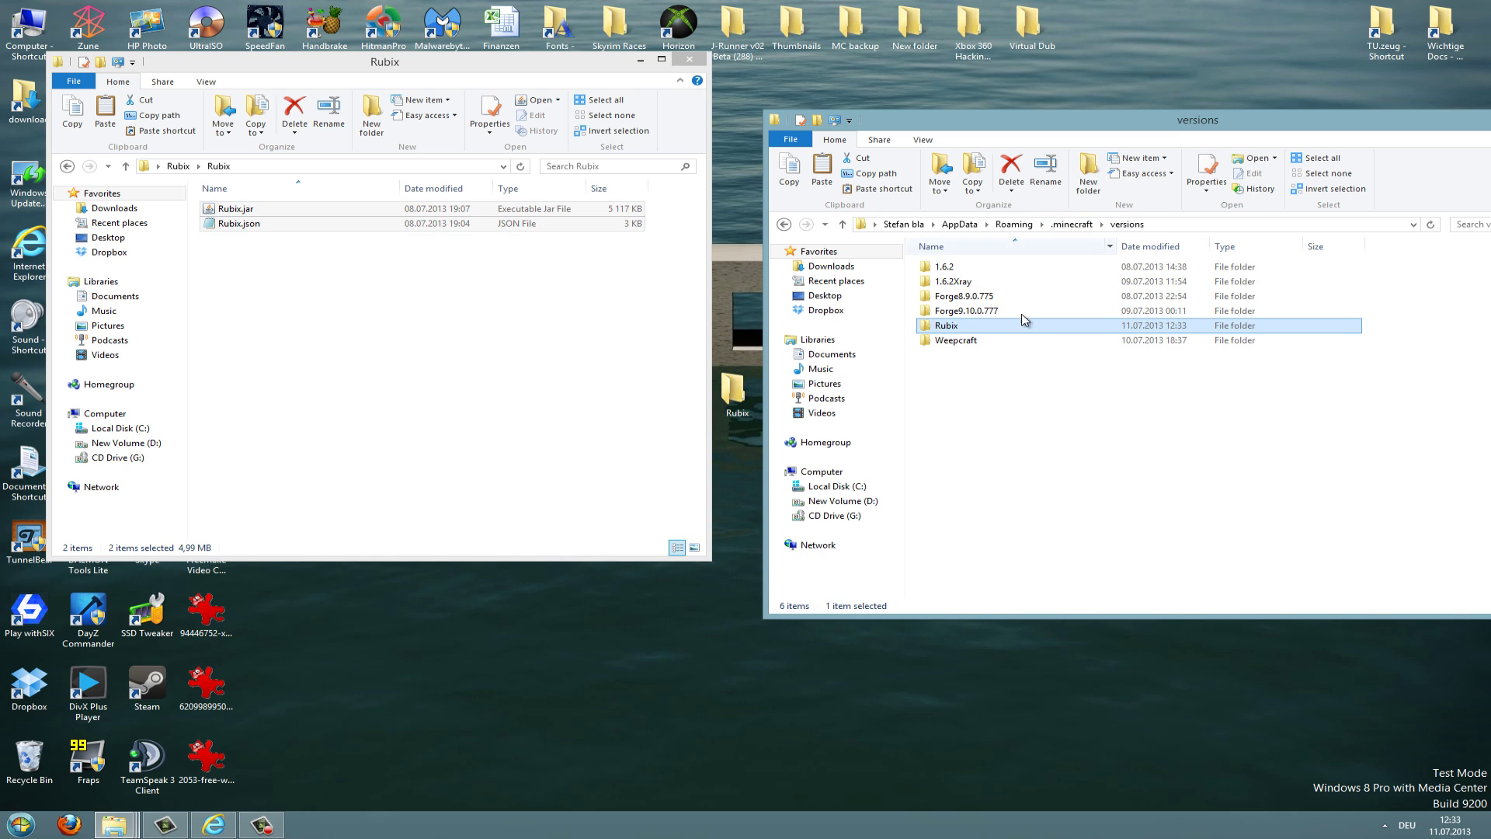
double_click(971, 325)
right_click(971, 296)
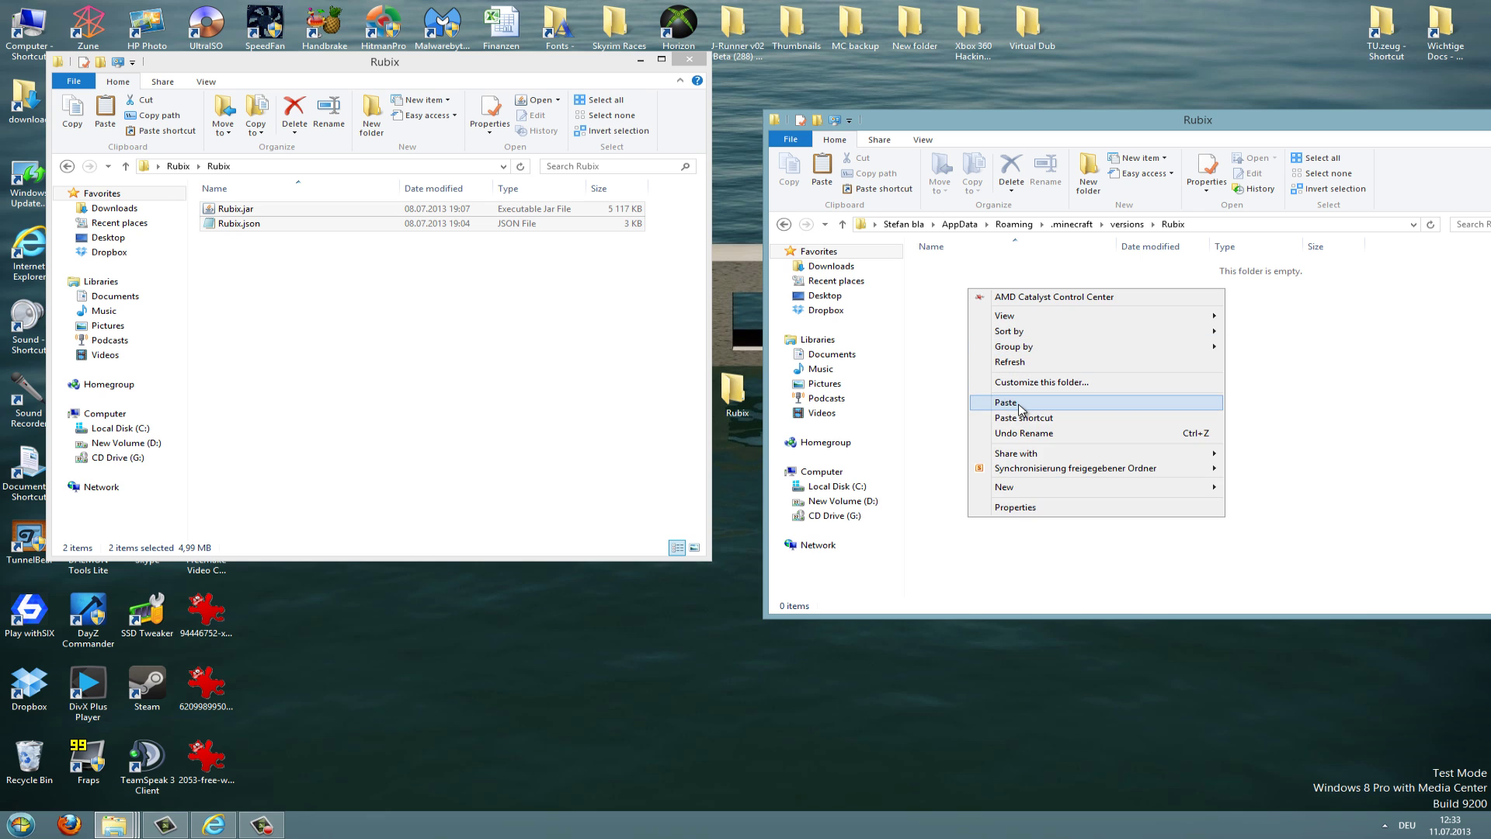
click(1020, 404)
click(689, 60)
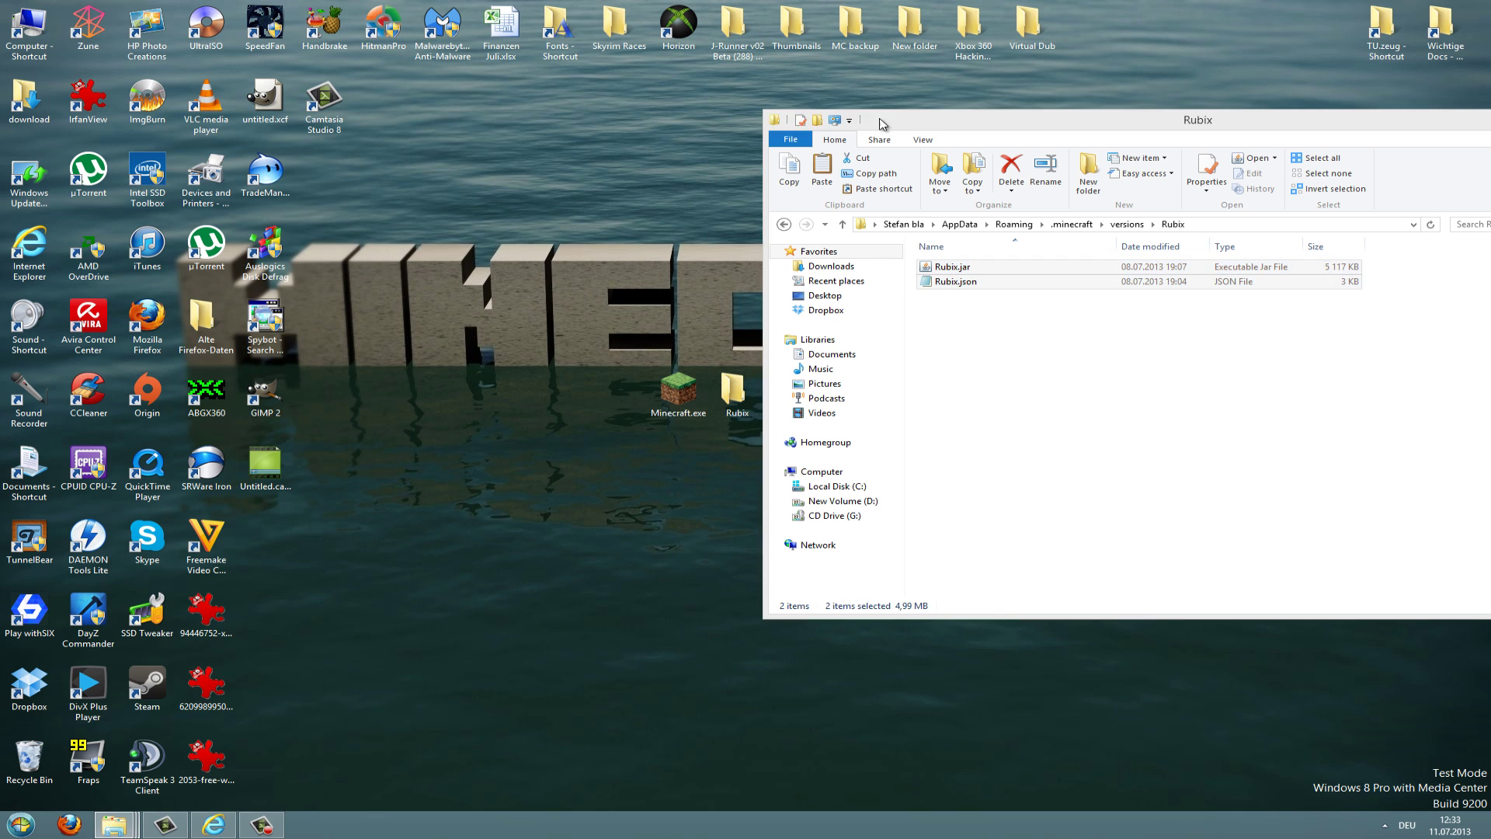
- Bring the remaining folder window fully into view and check the versions folder and the copied files in its Rubix subfolder
drag(944, 121, 631, 118)
key(BackSpace)
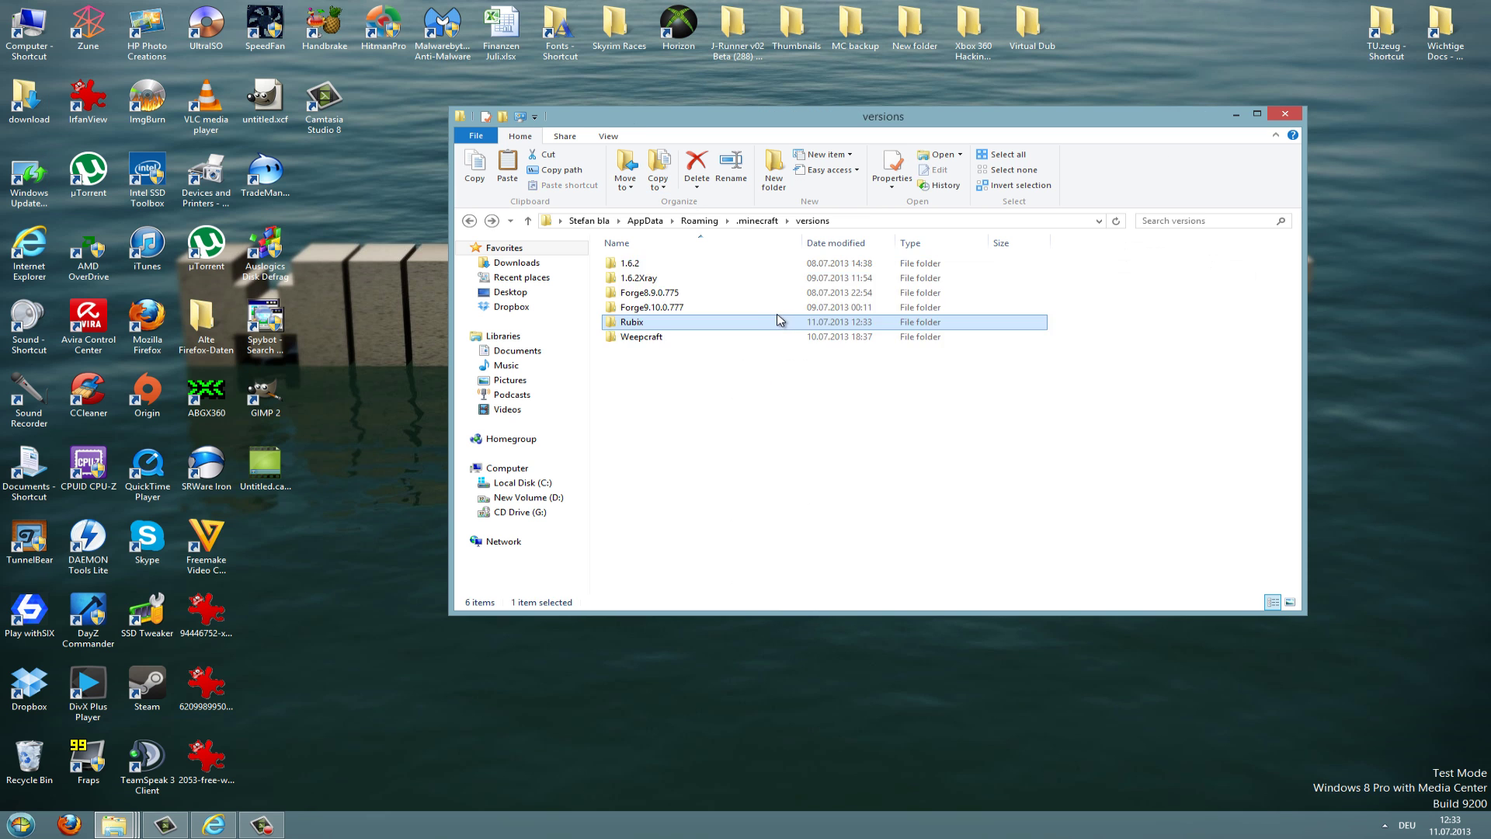
double_click(678, 323)
click(641, 278)
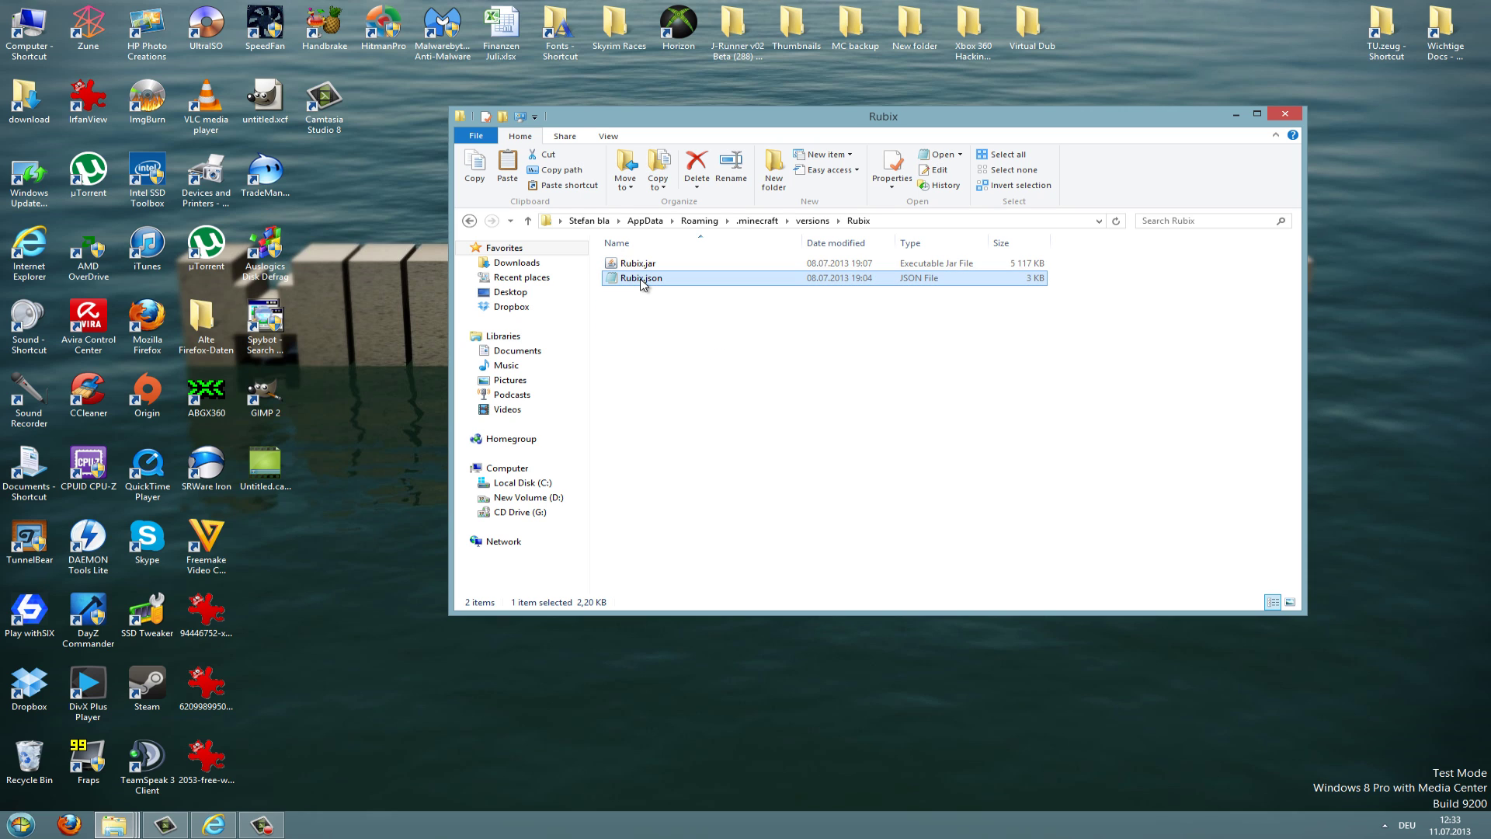
key(BackSpace)
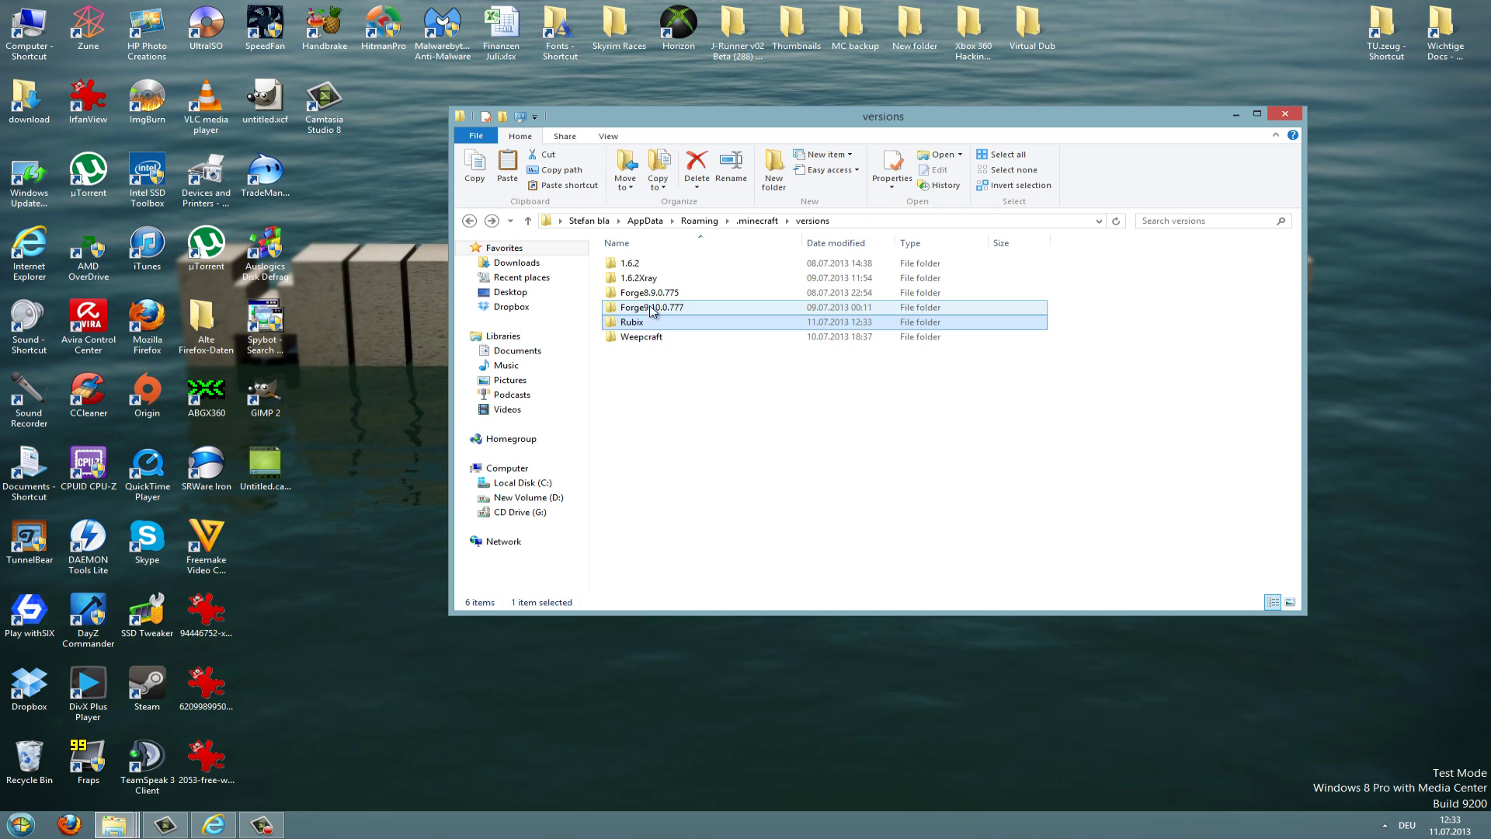
- Open the copied Rubix.json in Notepad, check its "id" value against the folder name, and close the file
double_click(653, 325)
click(639, 281)
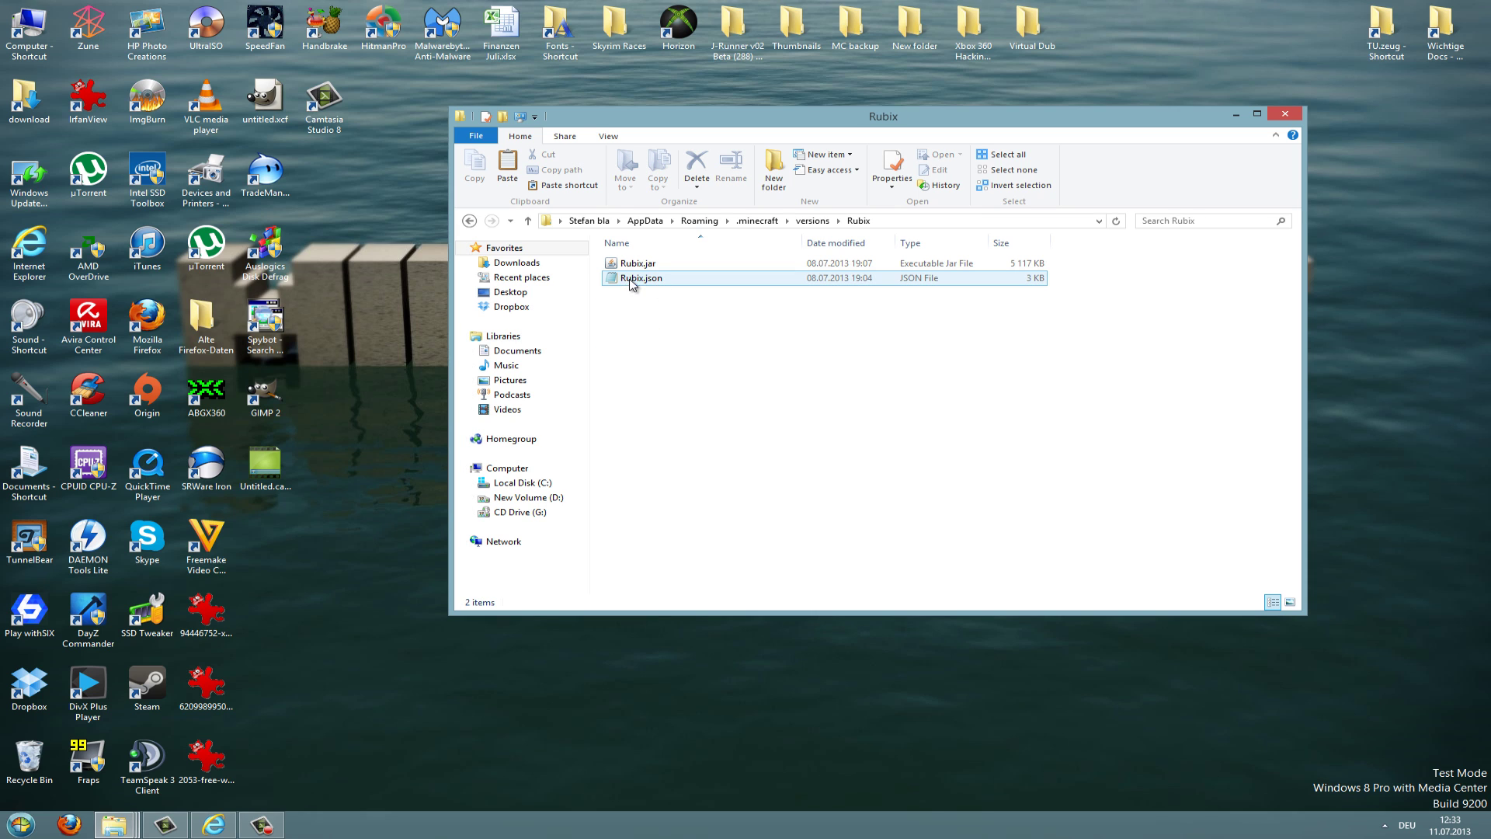
right_click(632, 284)
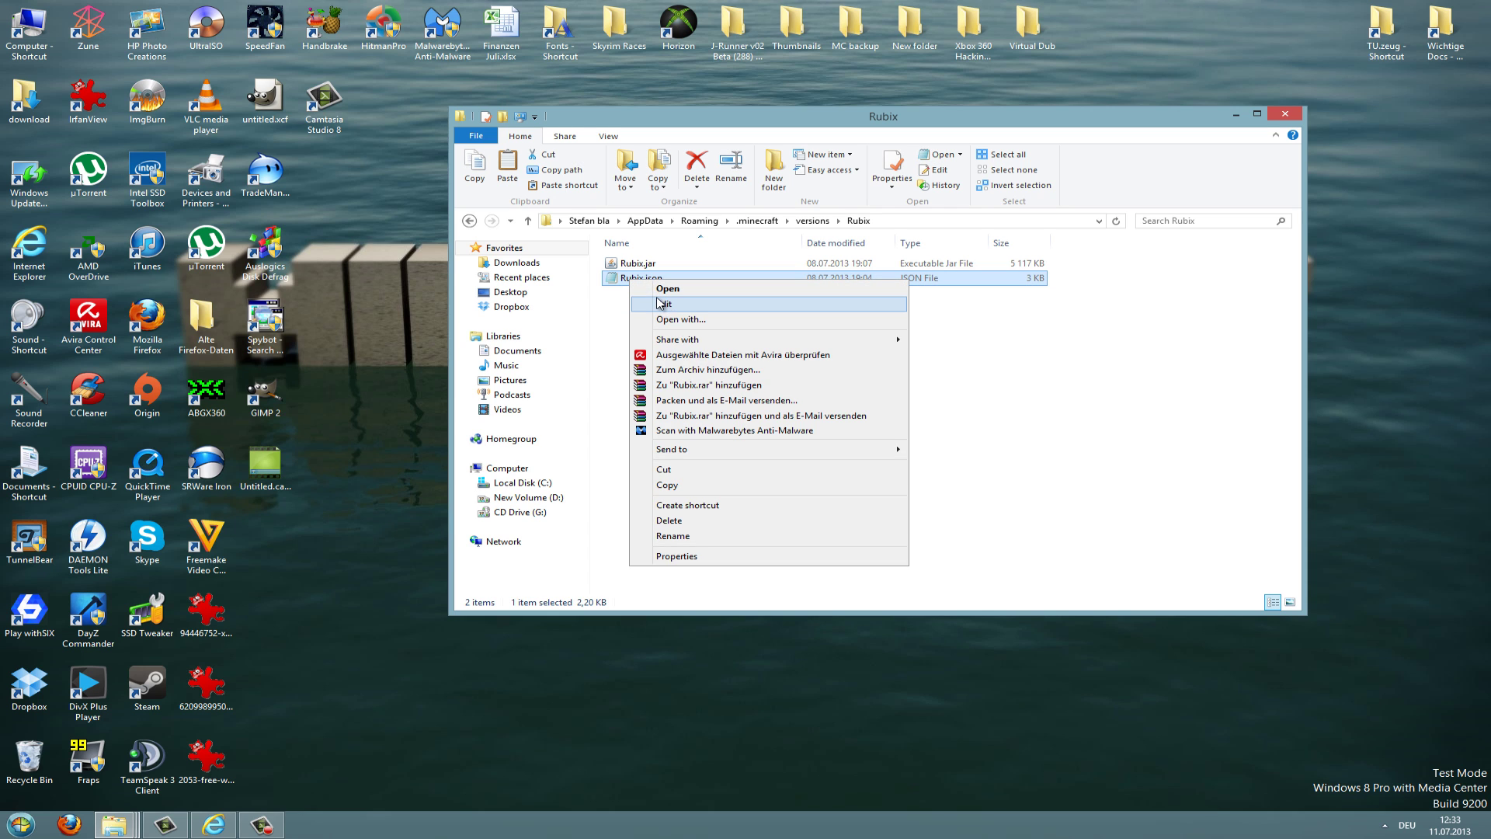
click(672, 303)
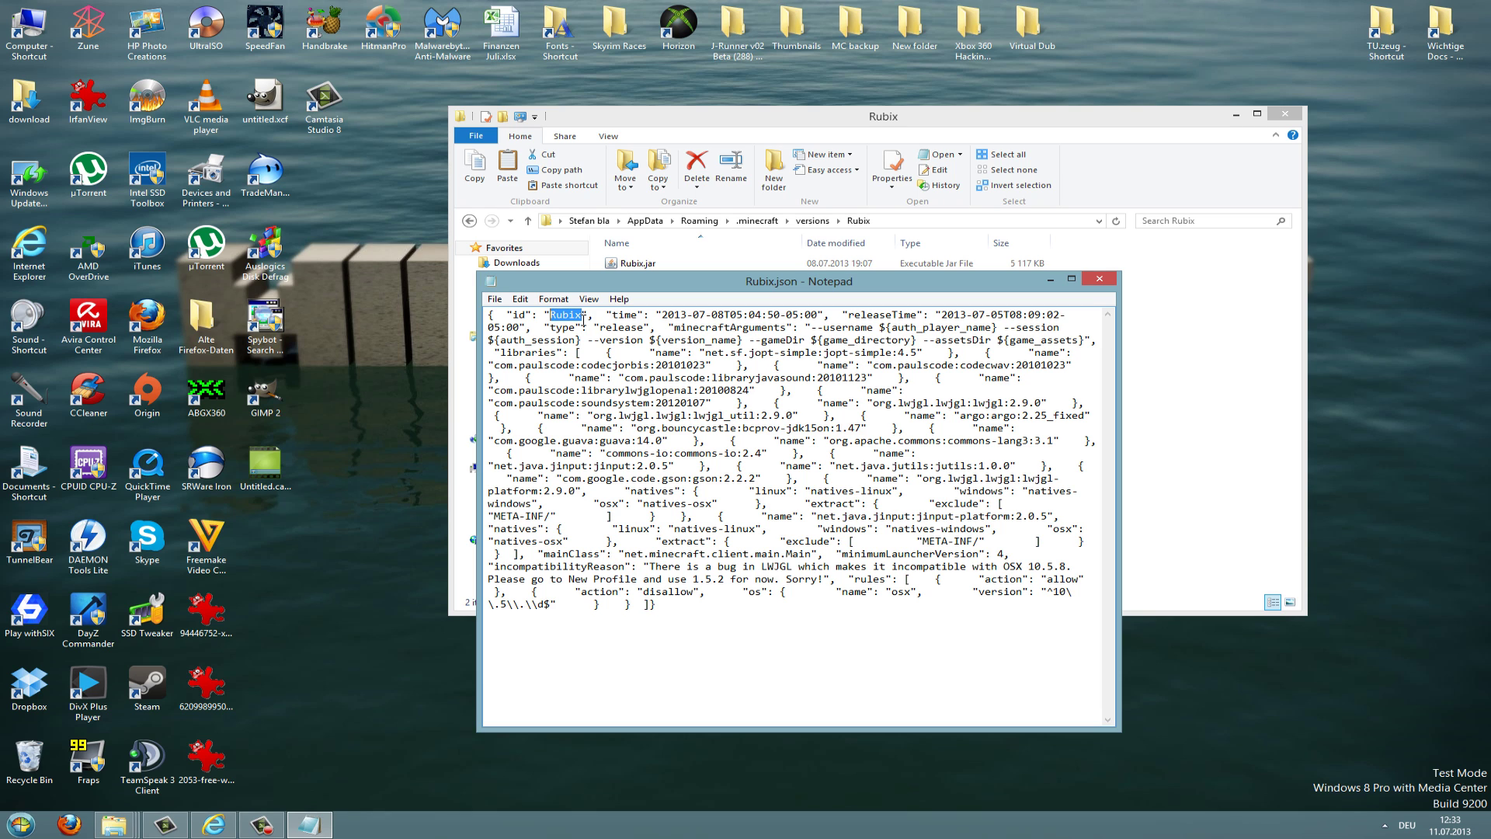
click(1106, 280)
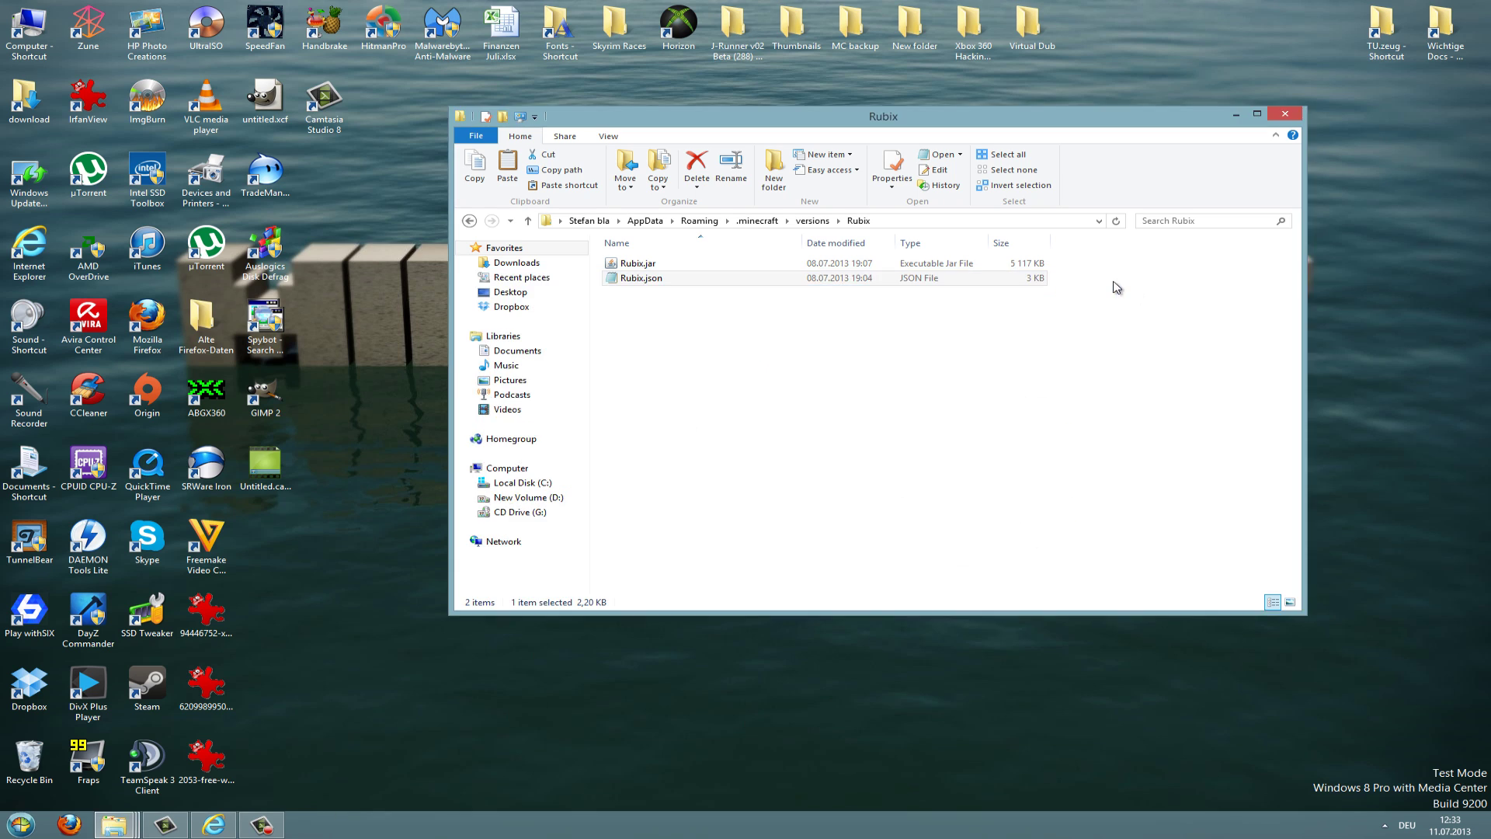
click(654, 282)
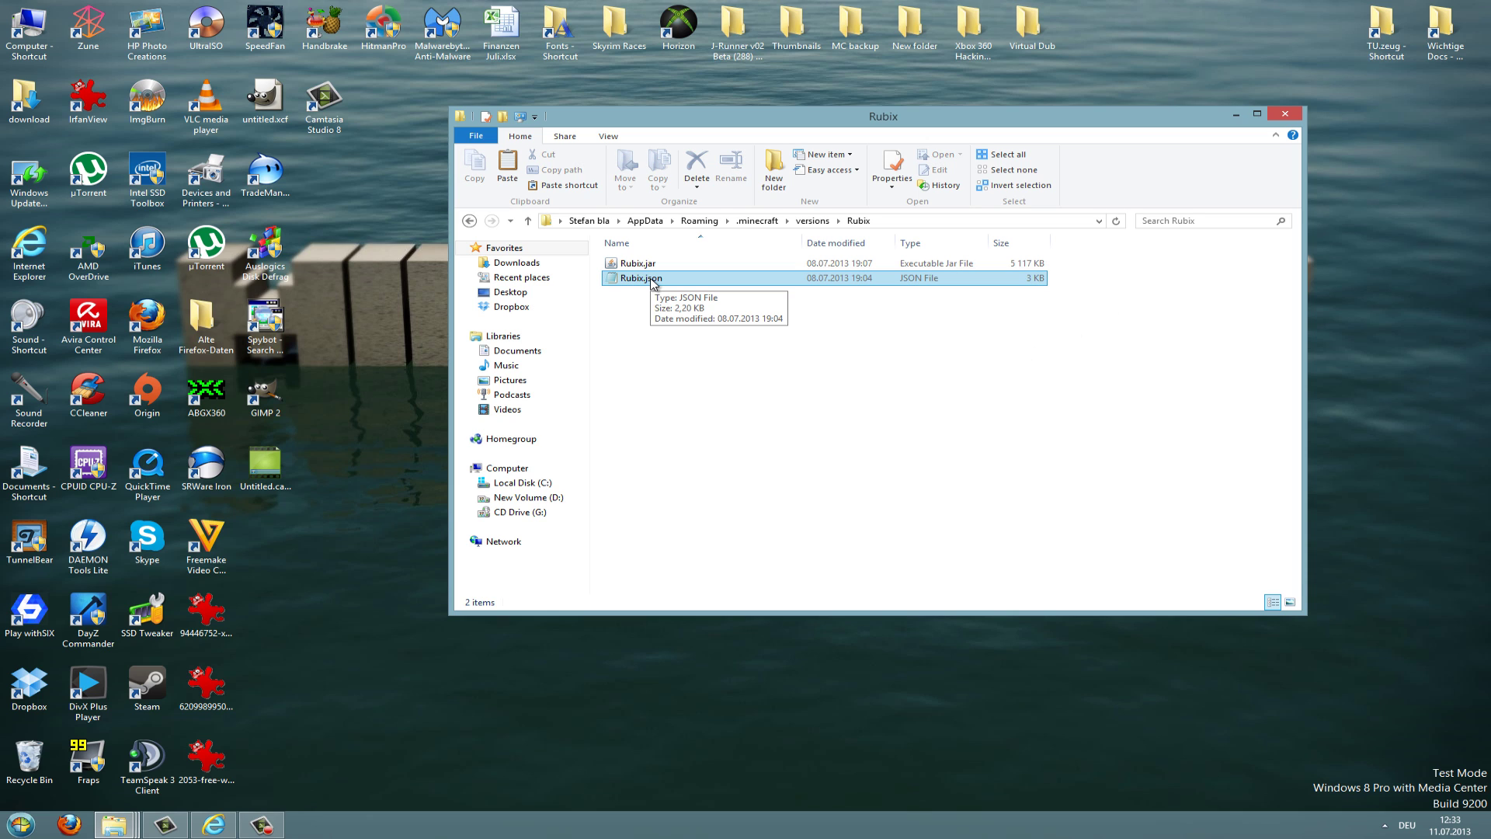
right_click(640, 284)
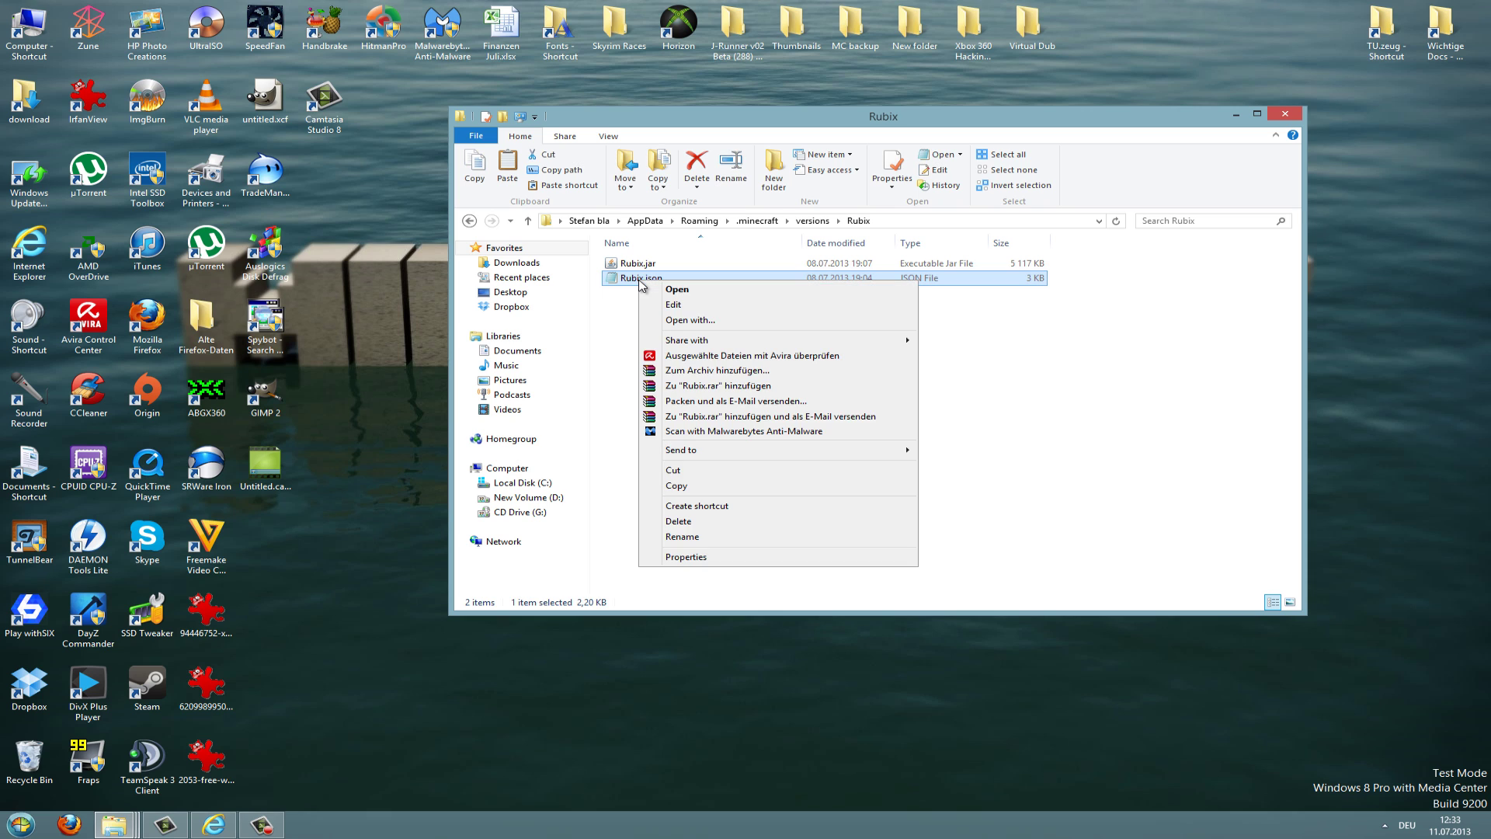
click(631, 309)
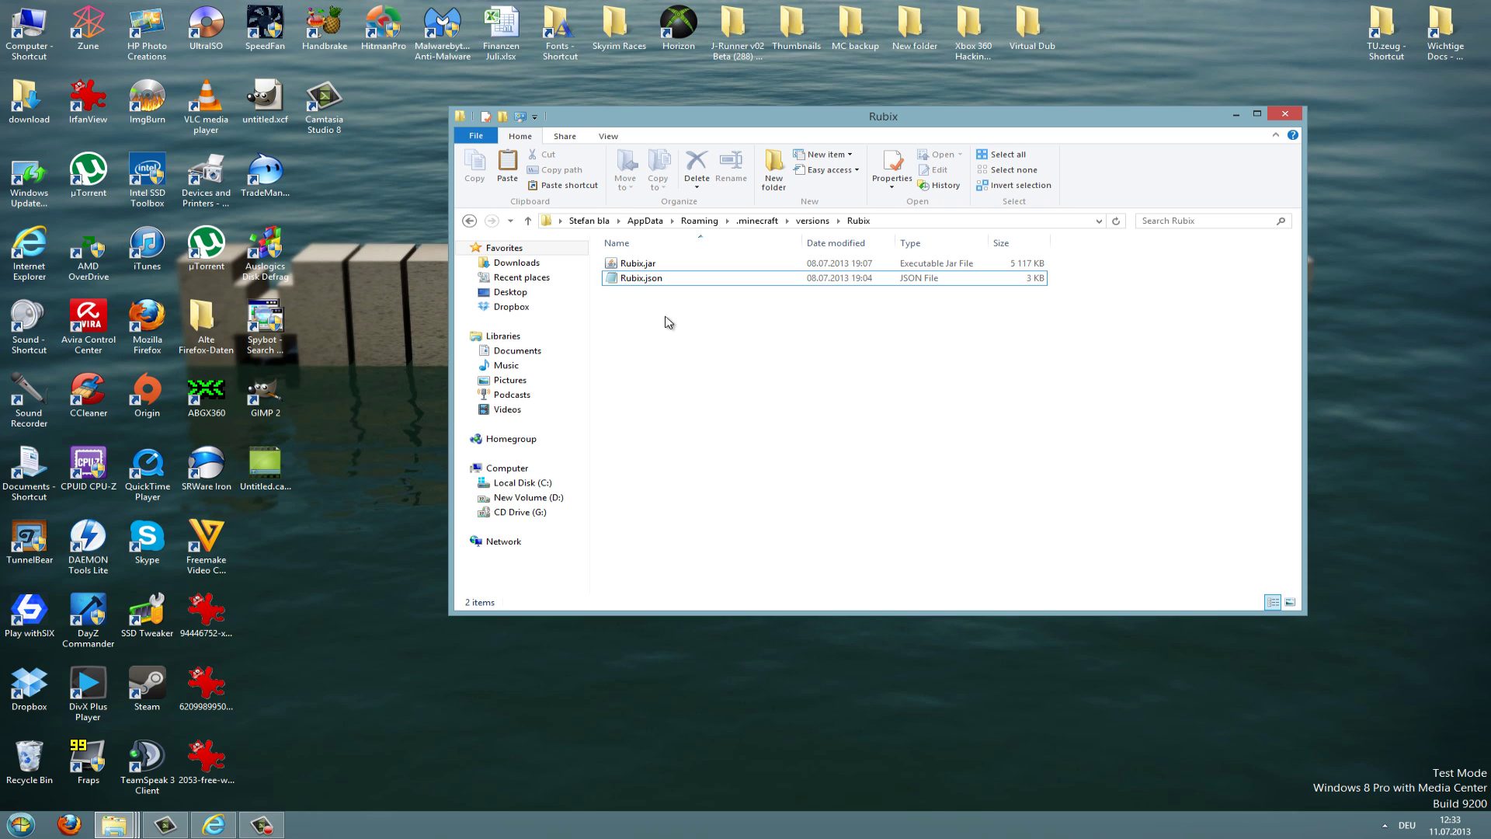
right_click(662, 278)
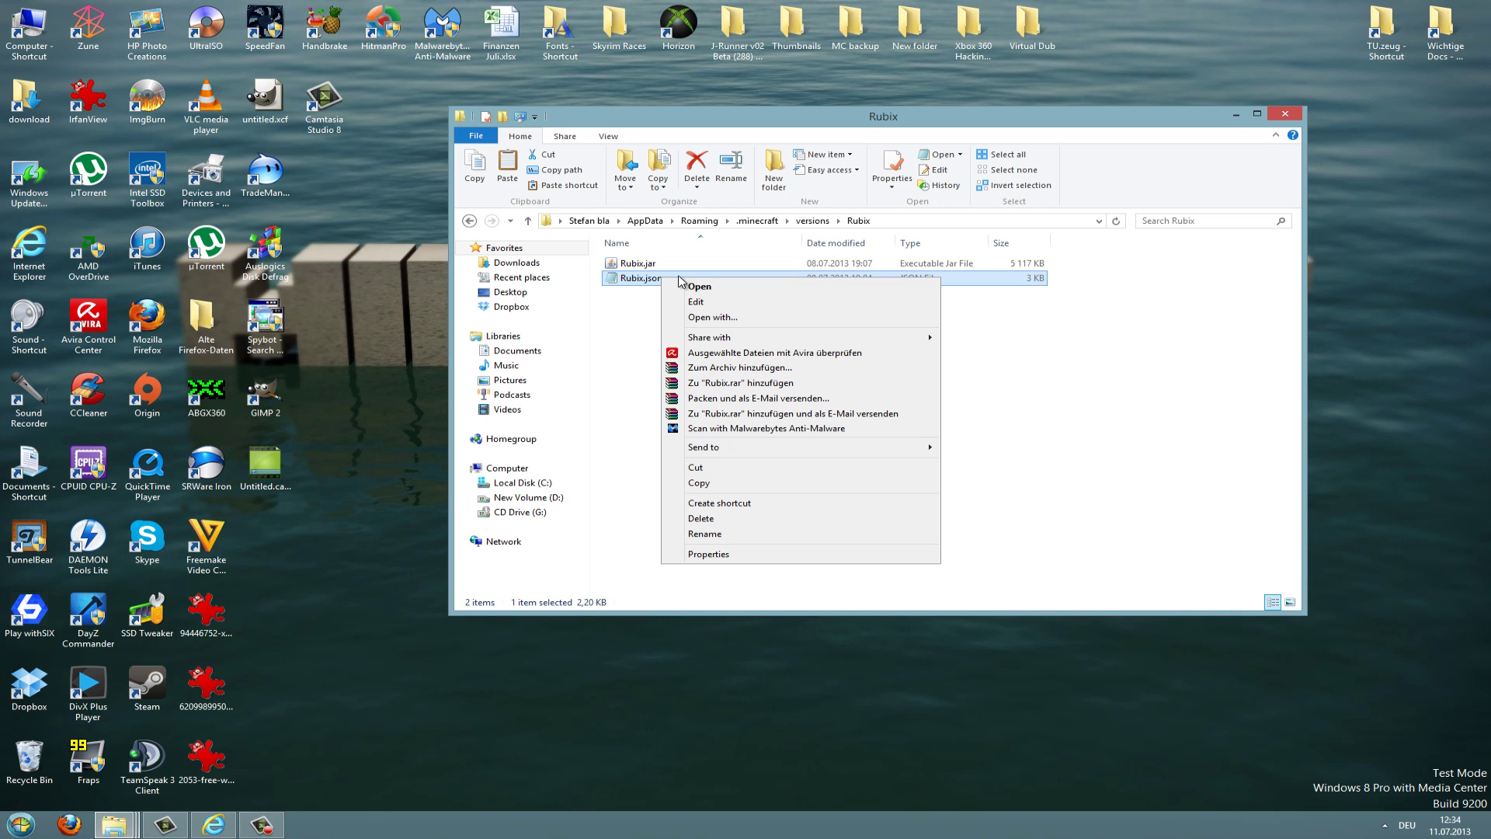
click(1134, 339)
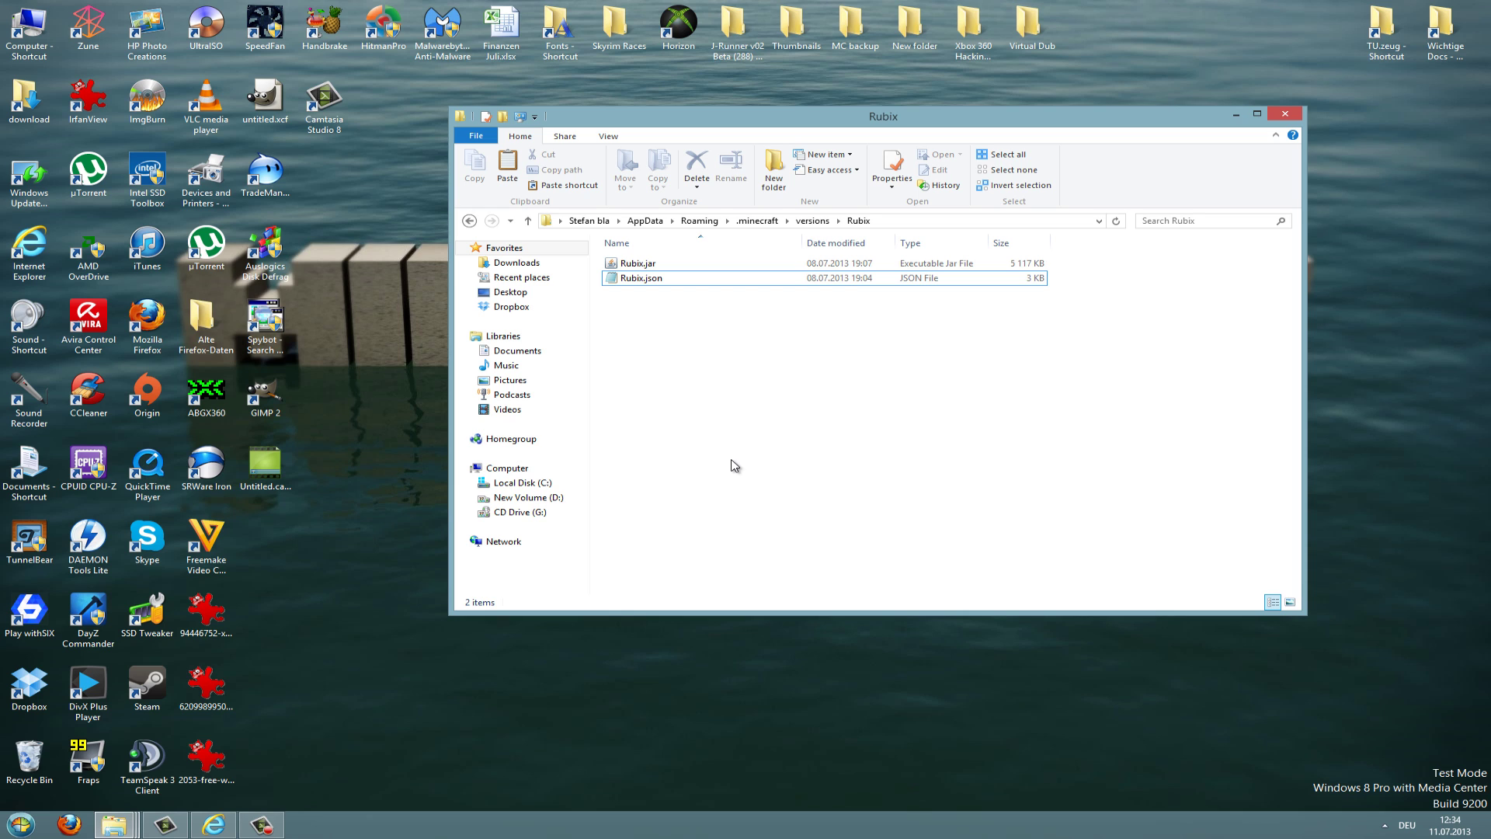
- Launch Notepad and move its window aside so the Rubix folder window stays partly in view
key(super+r)
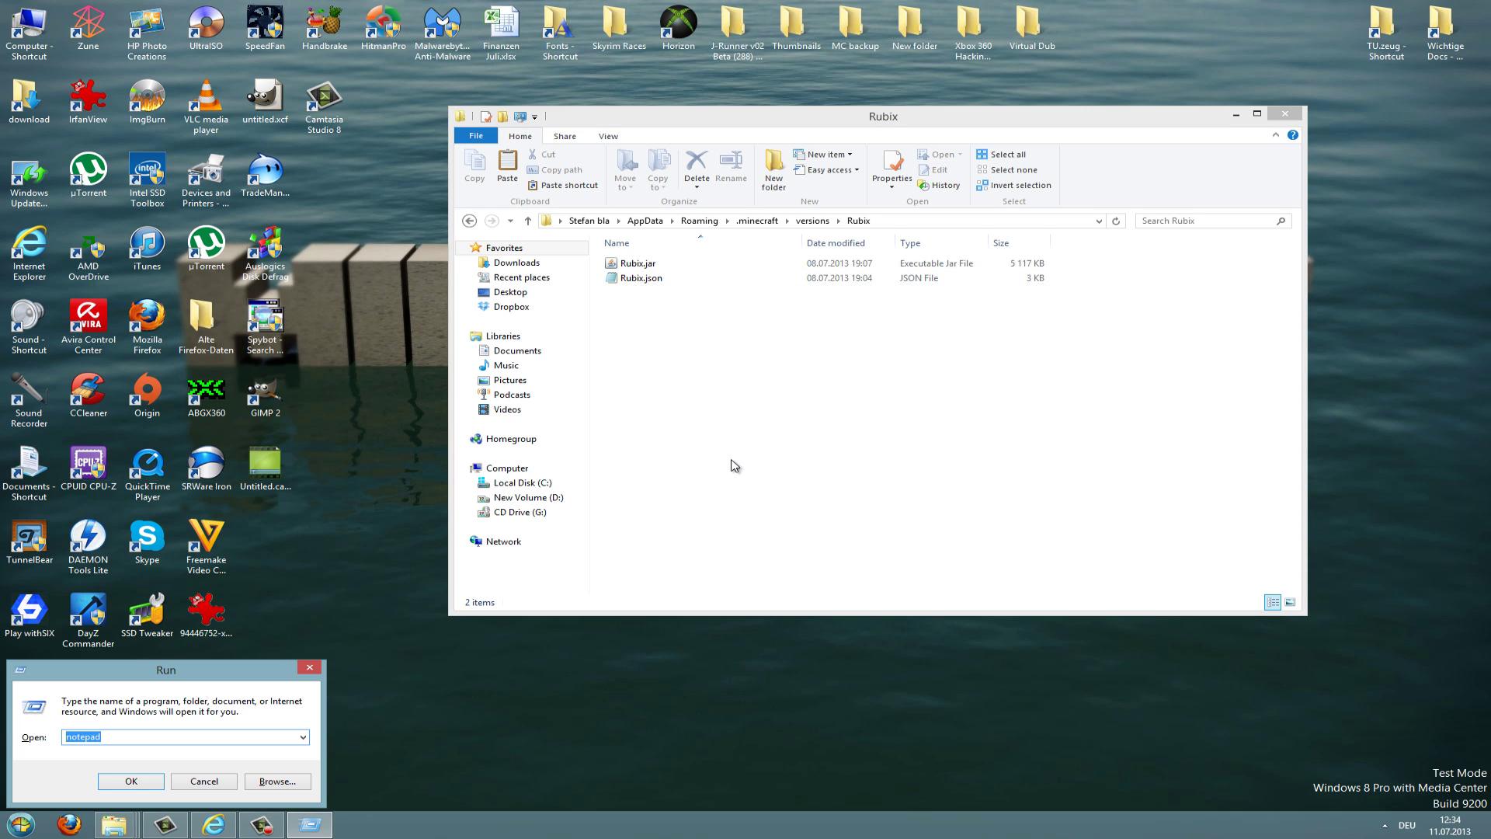
text(noteüad)
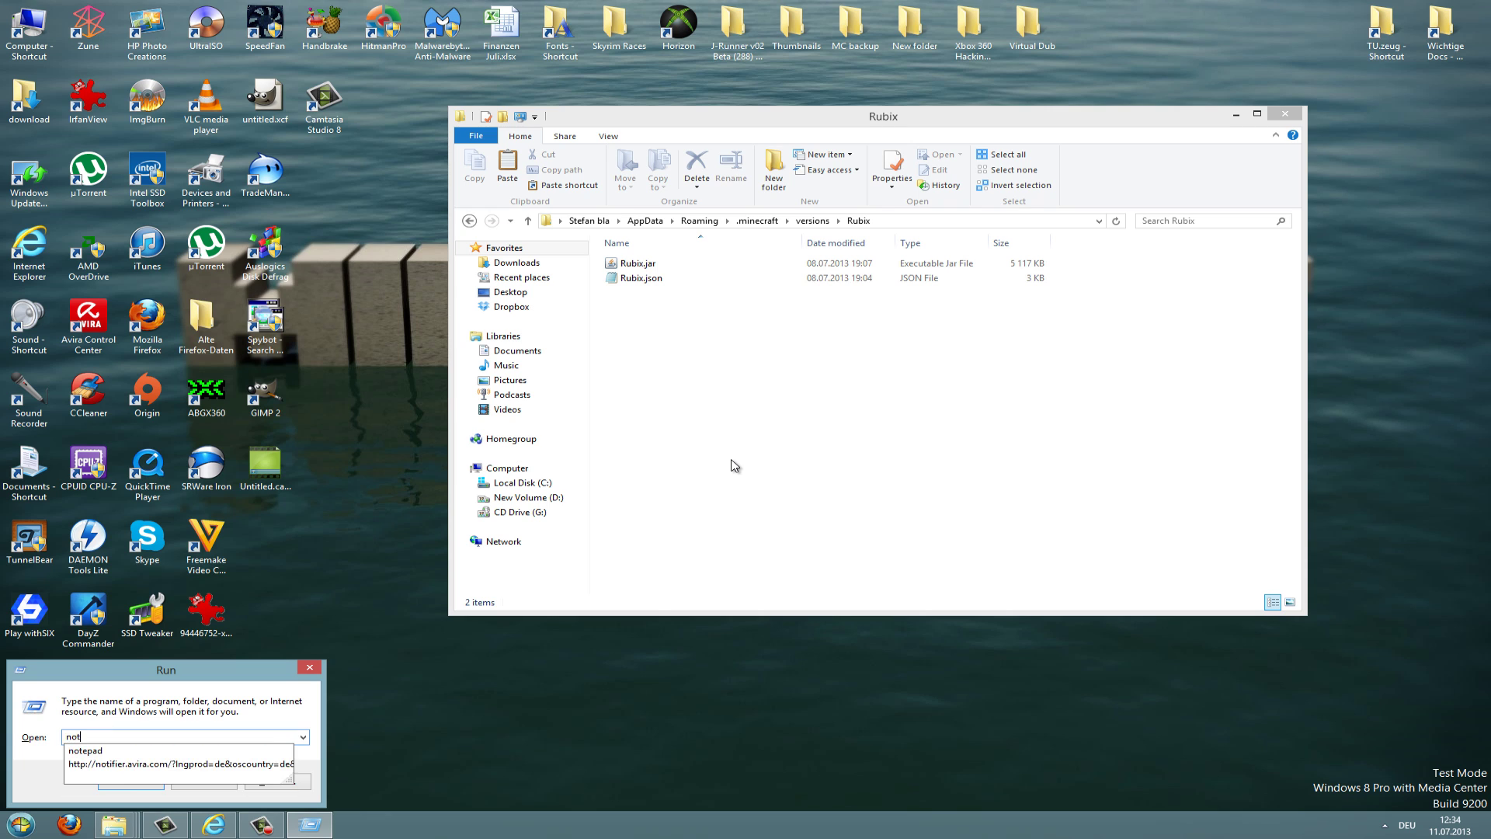
key(BackSpace)
text(pad)
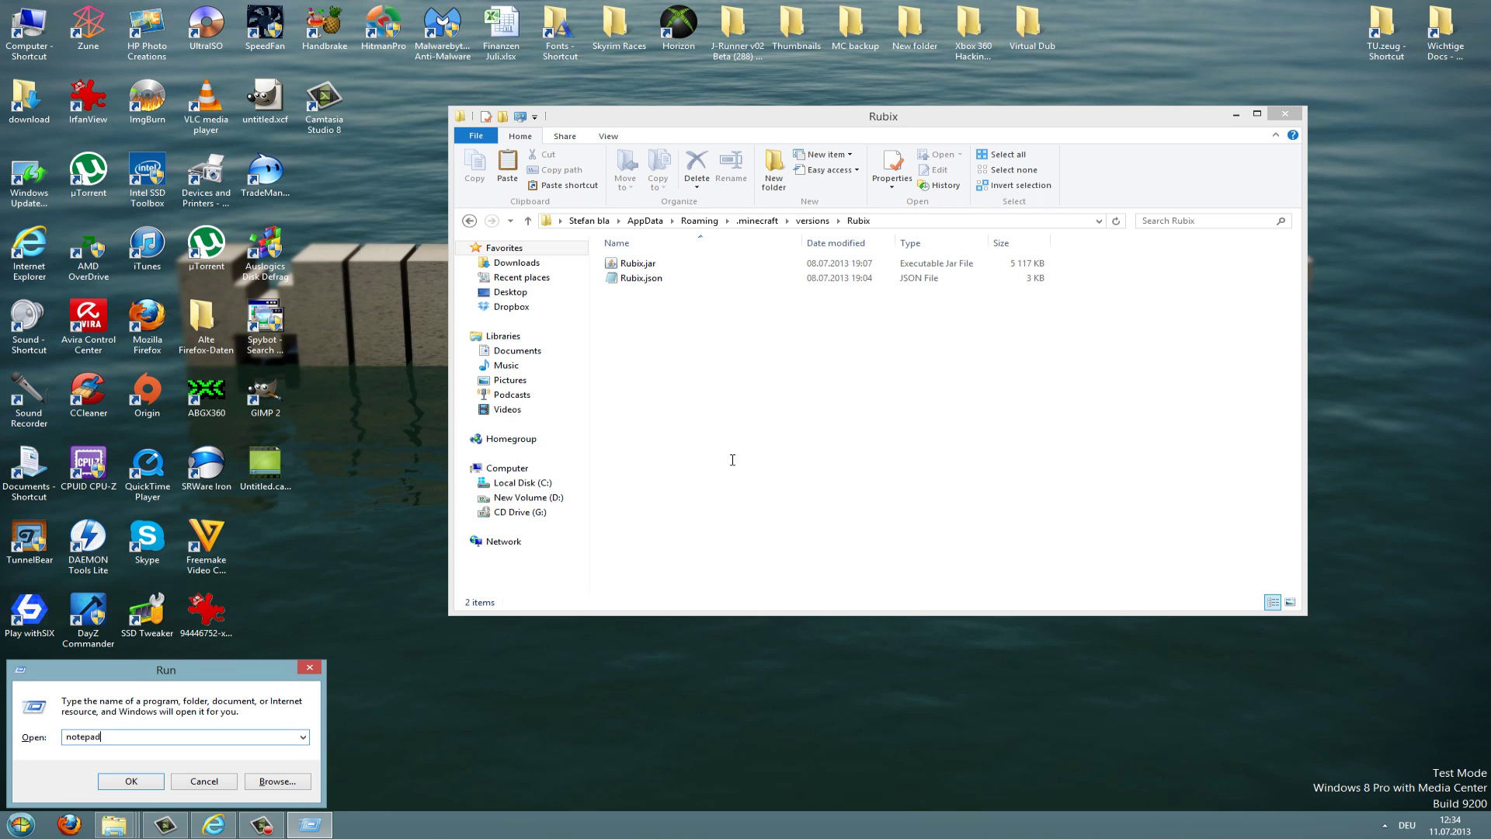
key(Return)
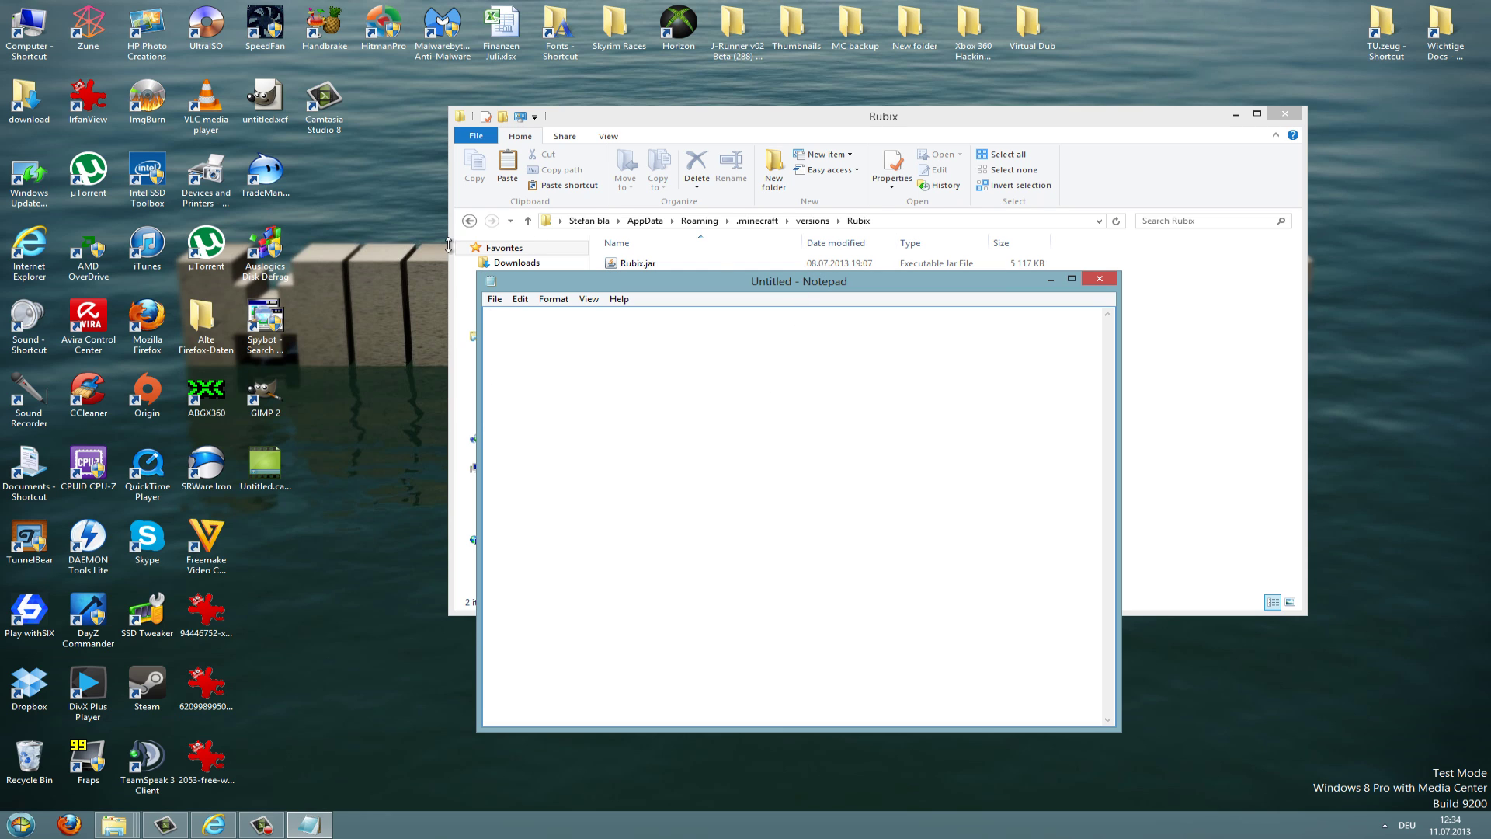
drag(550, 281, 225, 265)
- Copy the location path from the Rubix folder's properties and go to that .minecraft\versions path in Notepad's file-open dialog
click(170, 283)
click(177, 309)
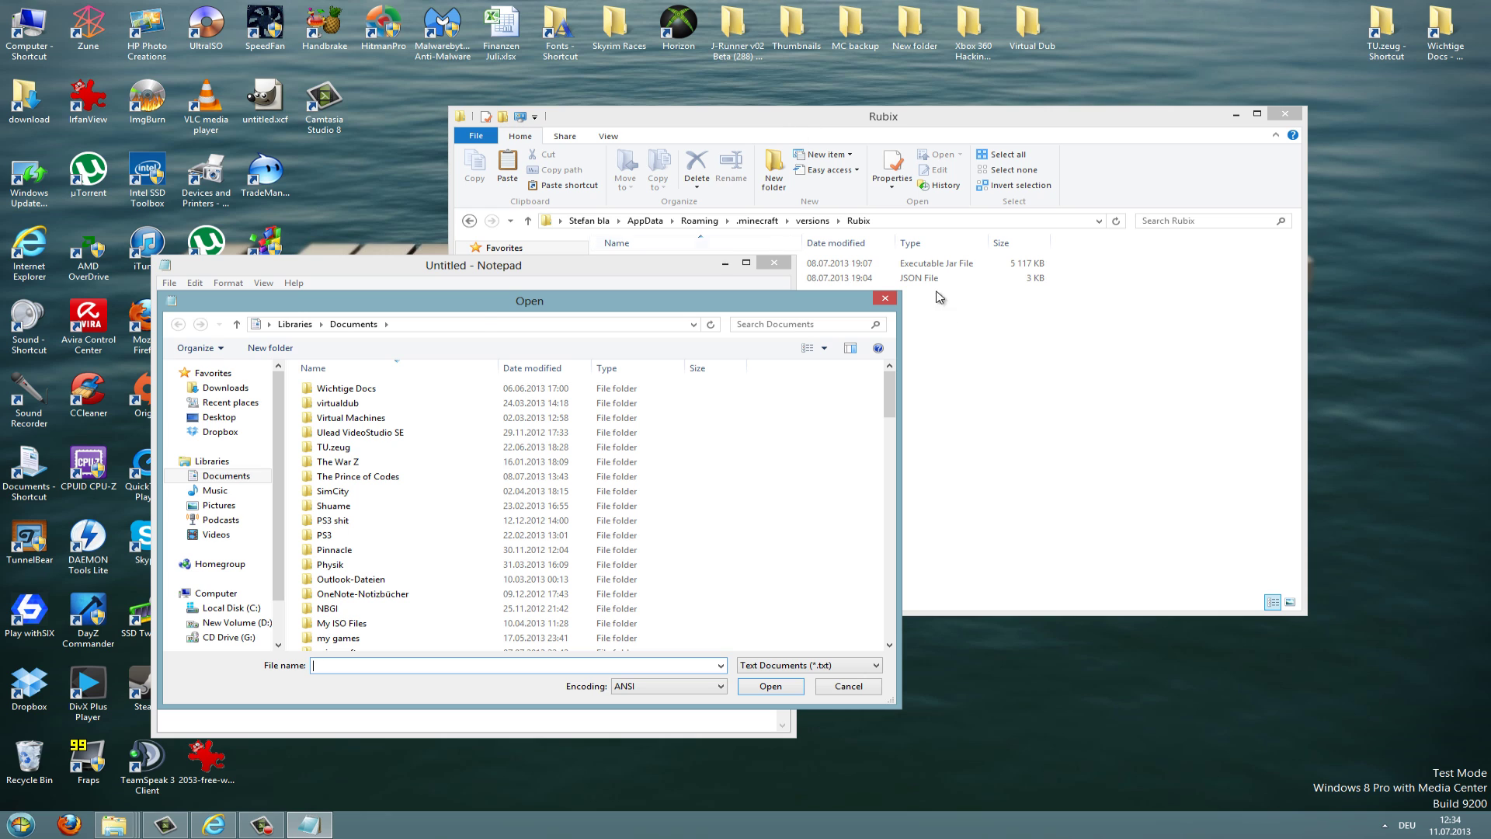
click(956, 330)
right_click(715, 342)
click(761, 559)
drag(536, 343, 749, 346)
right_click(712, 344)
click(721, 391)
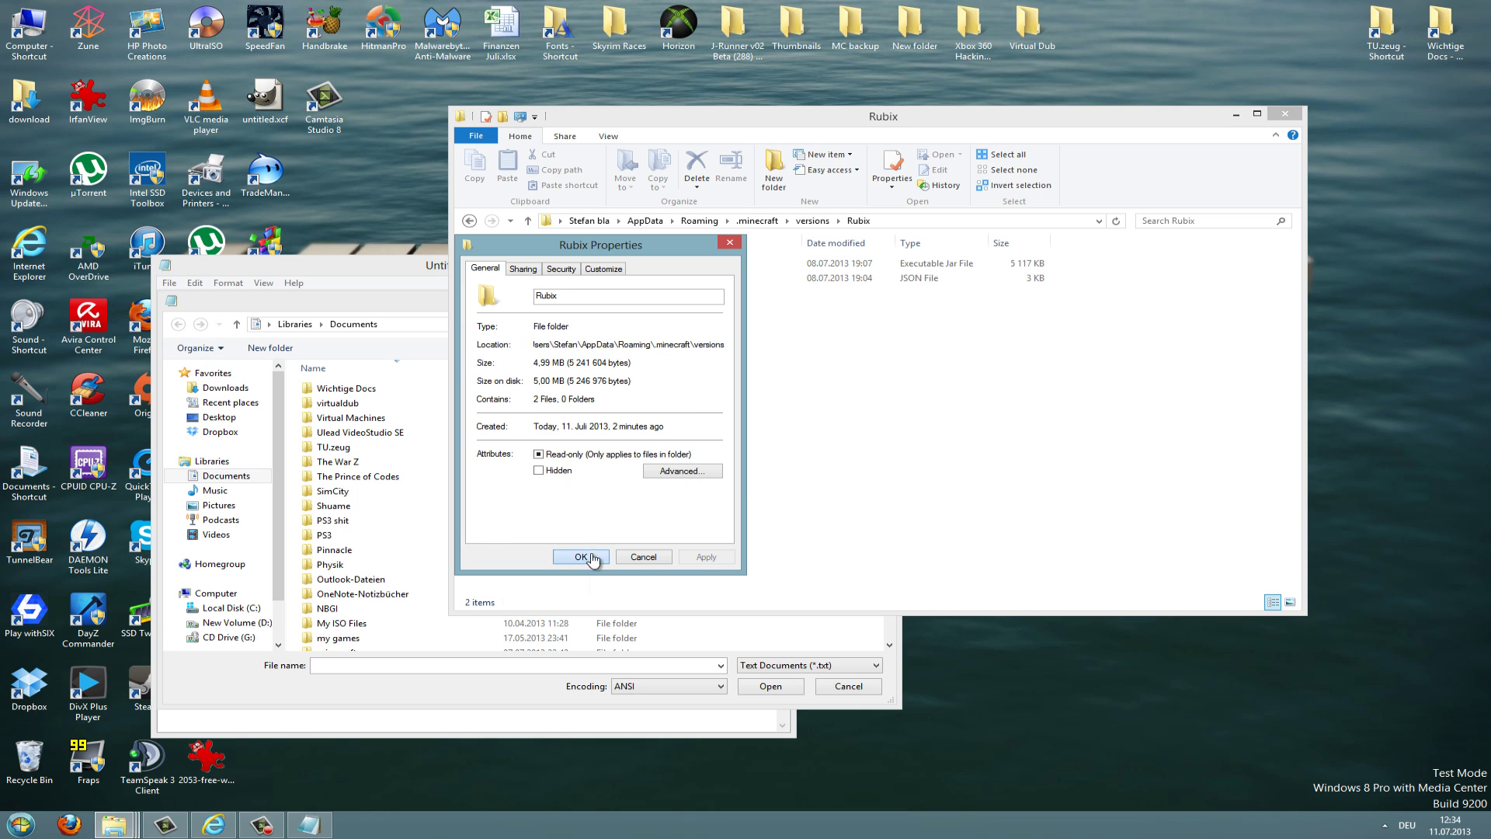
click(581, 557)
click(386, 687)
click(441, 323)
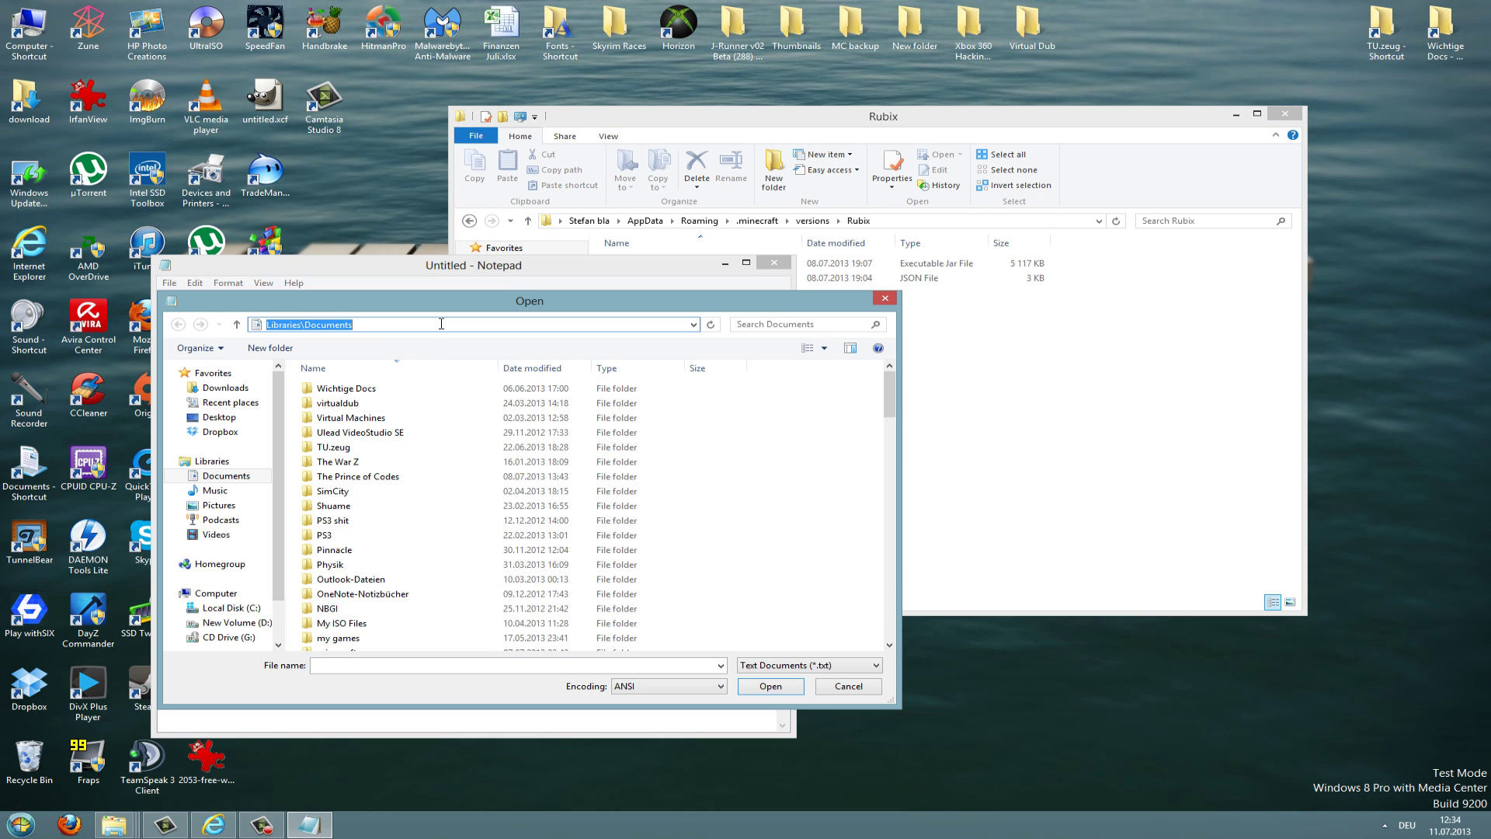
key(ctrl+v)
key(Return)
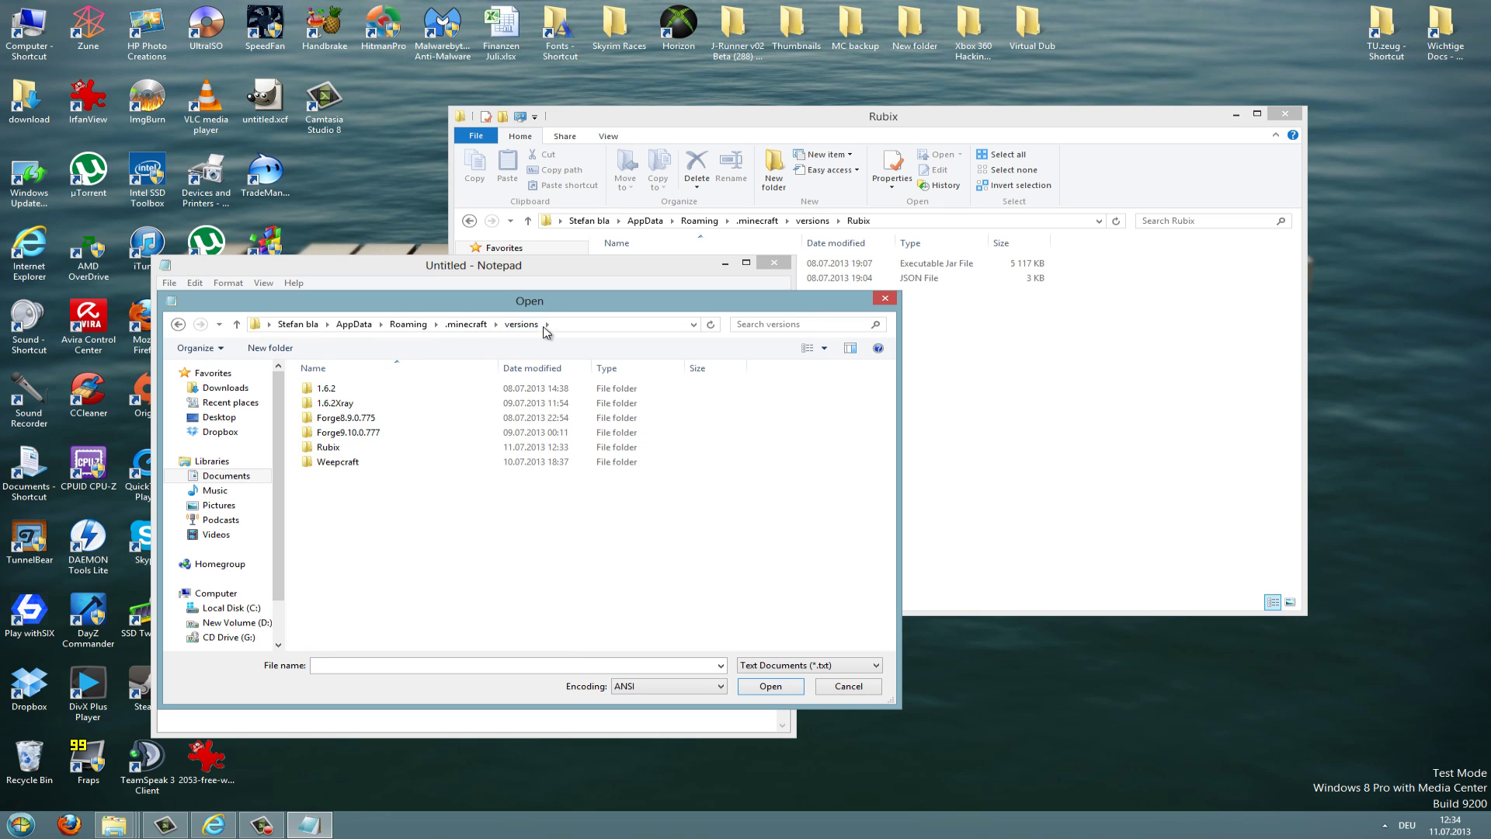
- Enter the Rubix subfolder, show all file types, and open Rubix.json in Notepad
double_click(339, 447)
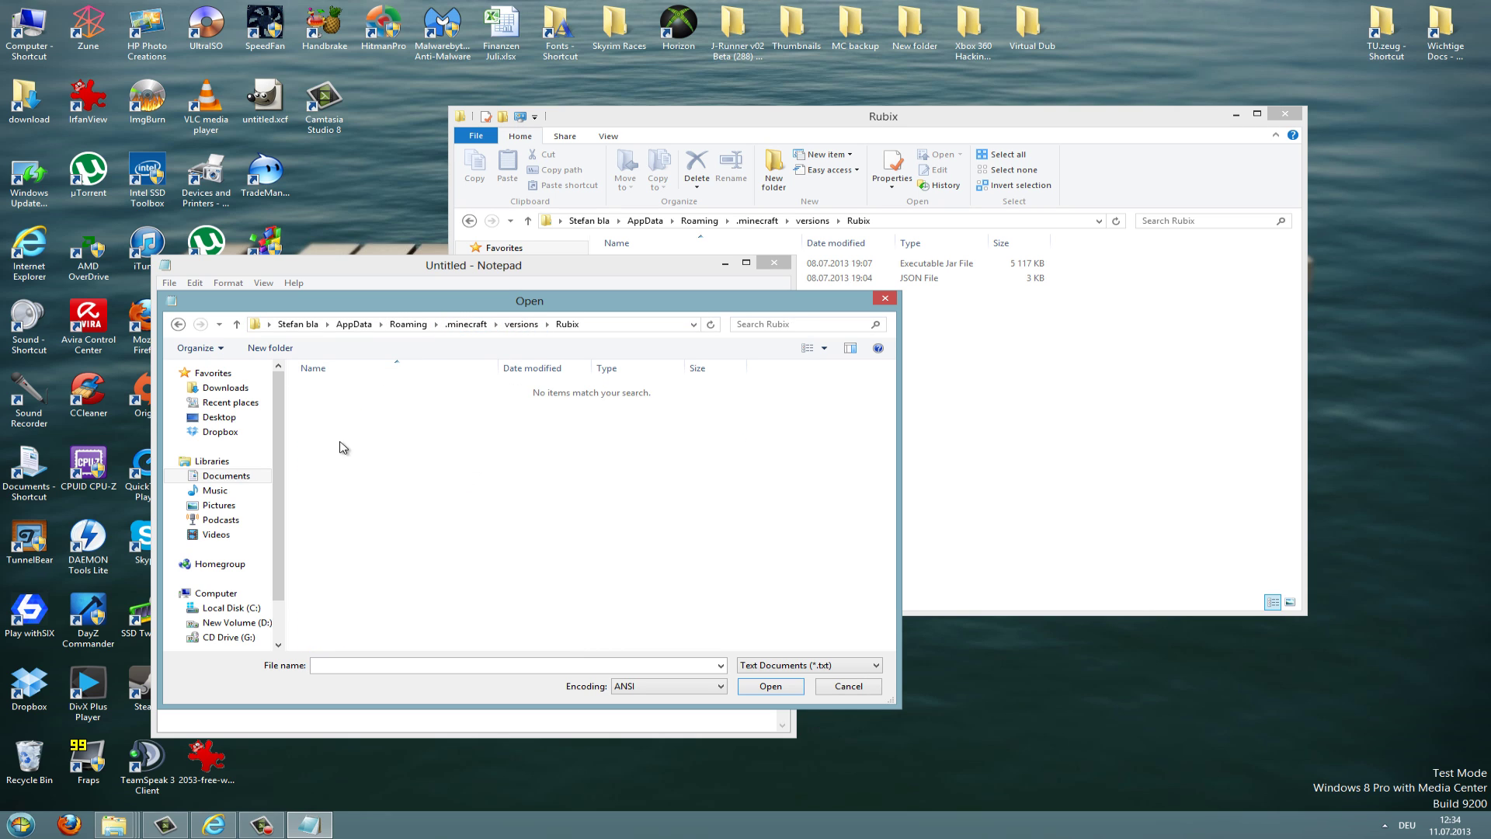
click(809, 668)
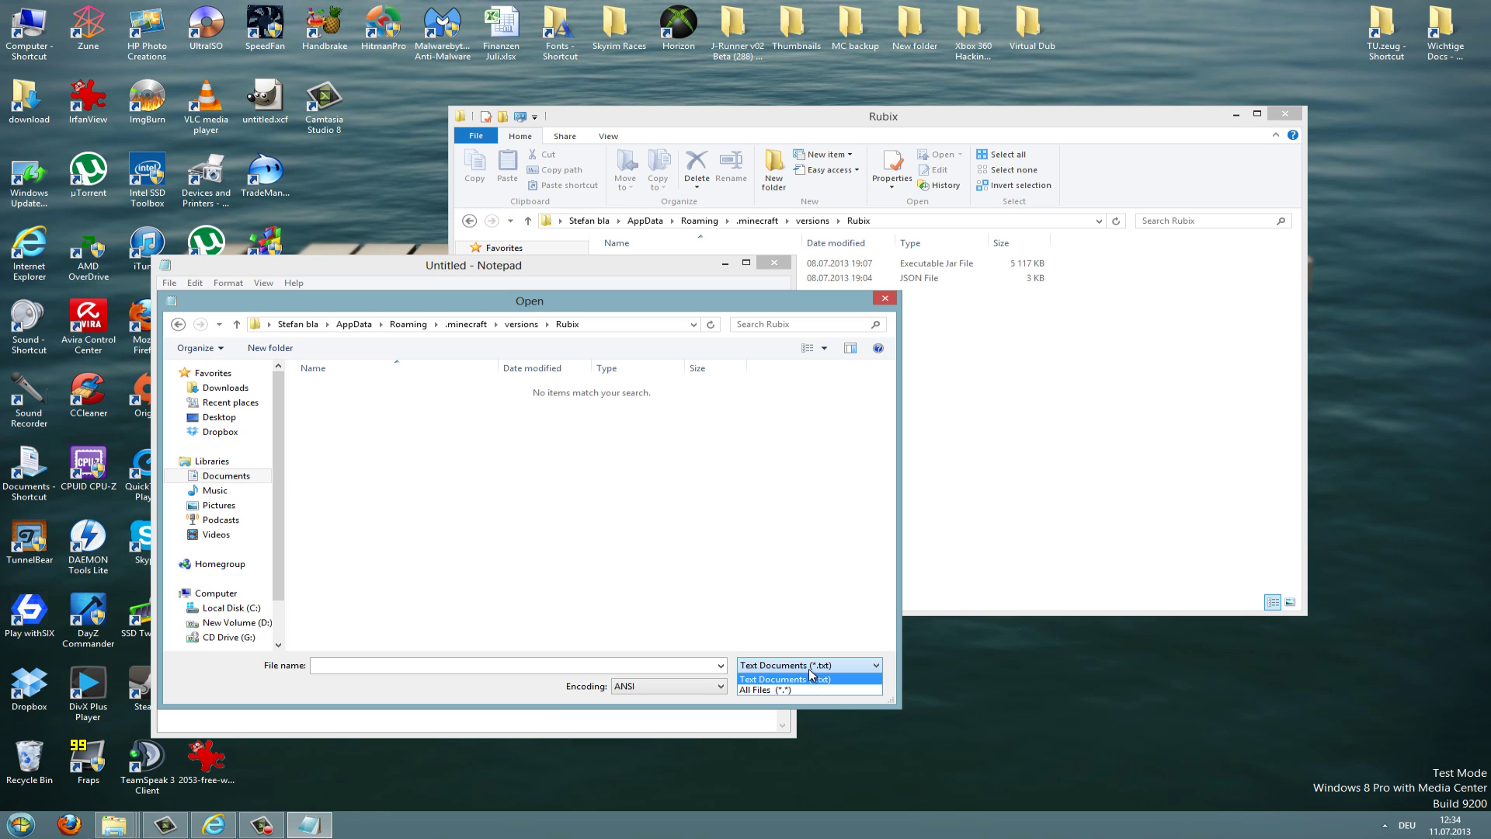
click(750, 690)
click(361, 406)
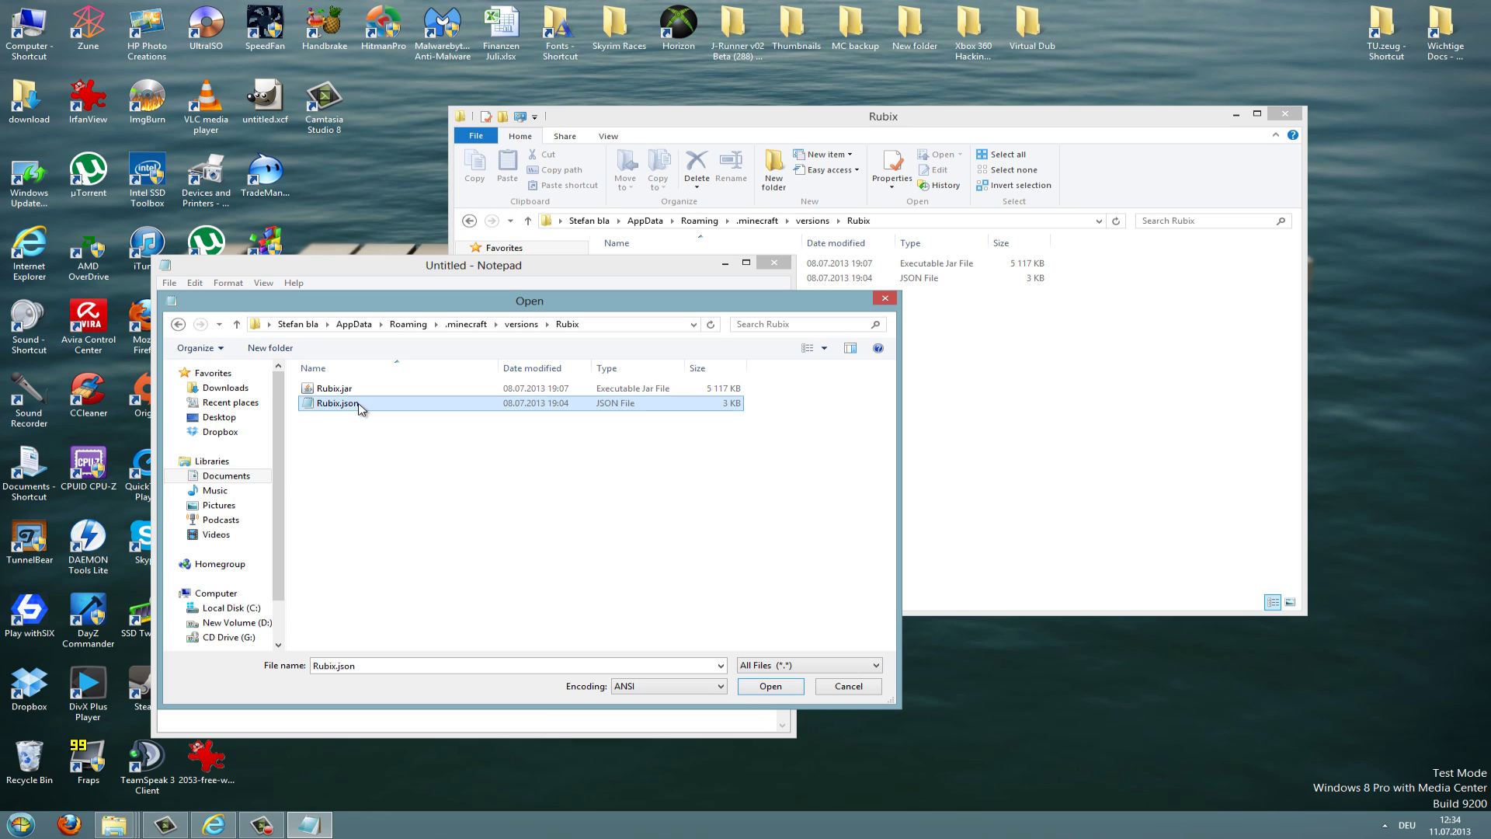
click(779, 690)
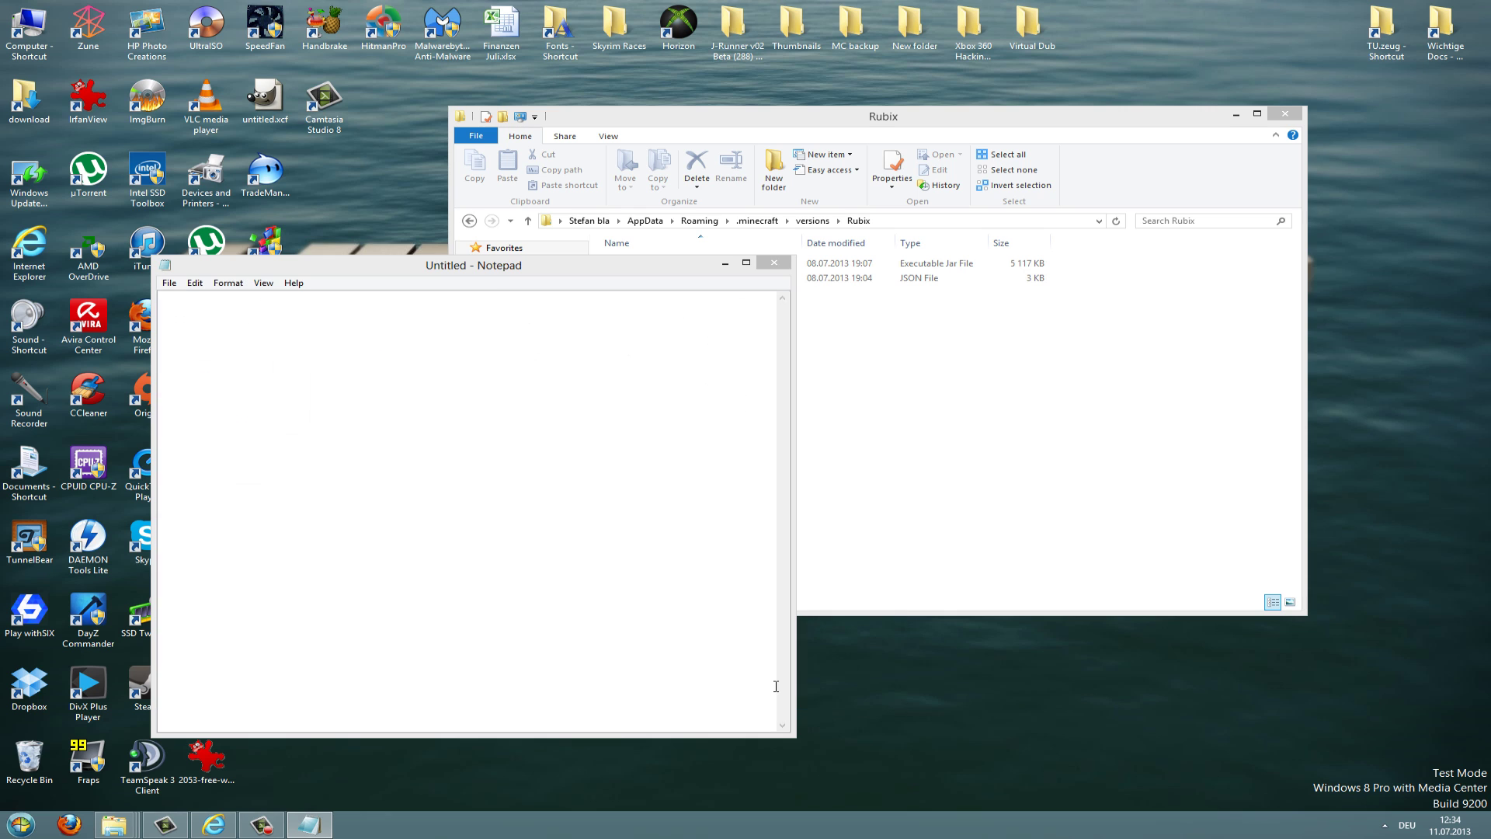
click(169, 283)
click(347, 334)
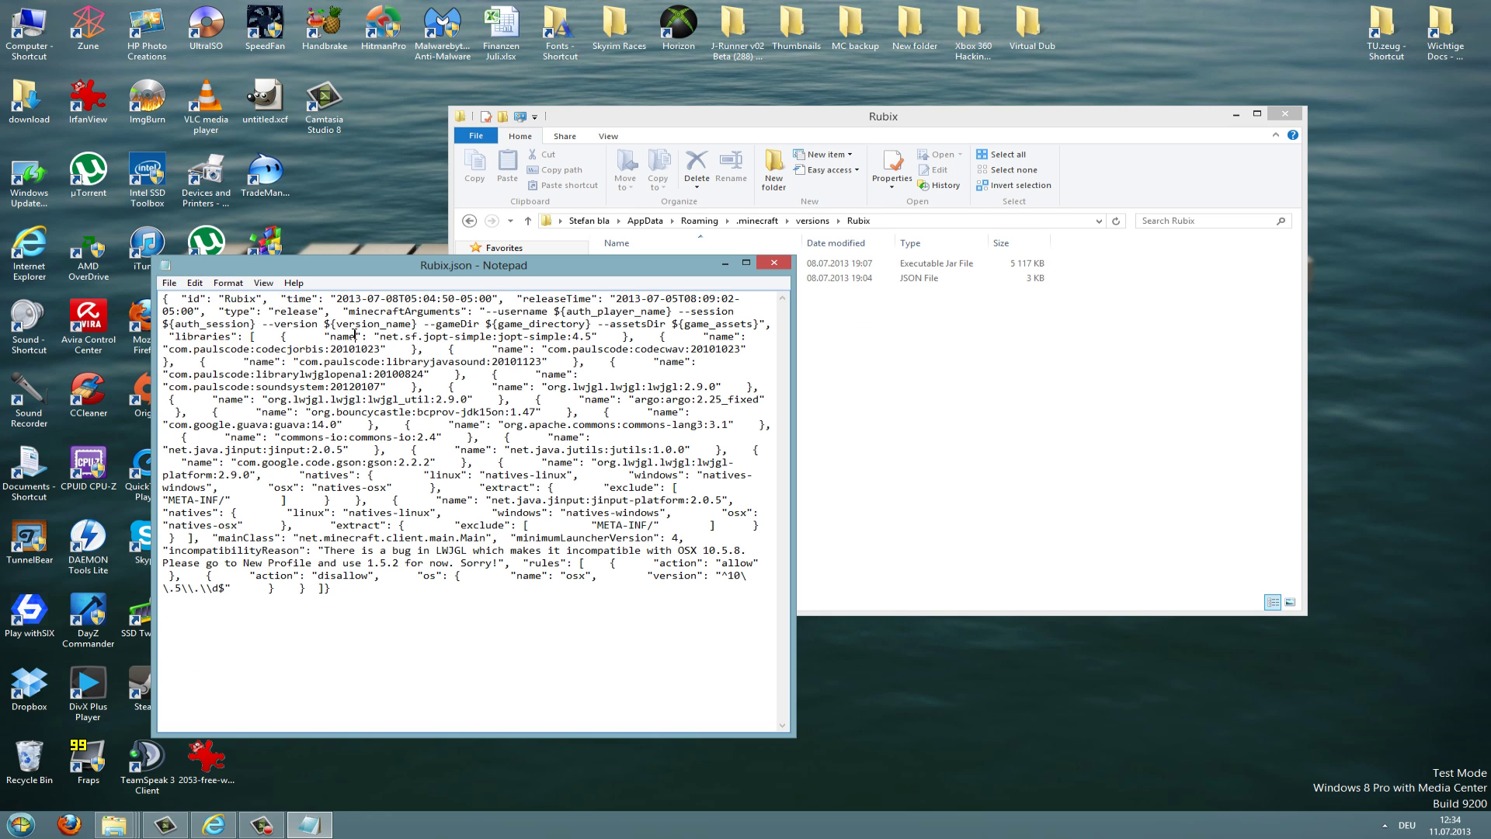
- Examine the "id" value in Rubix.json and the save options, and close Notepad without changing the file
drag(258, 298, 225, 299)
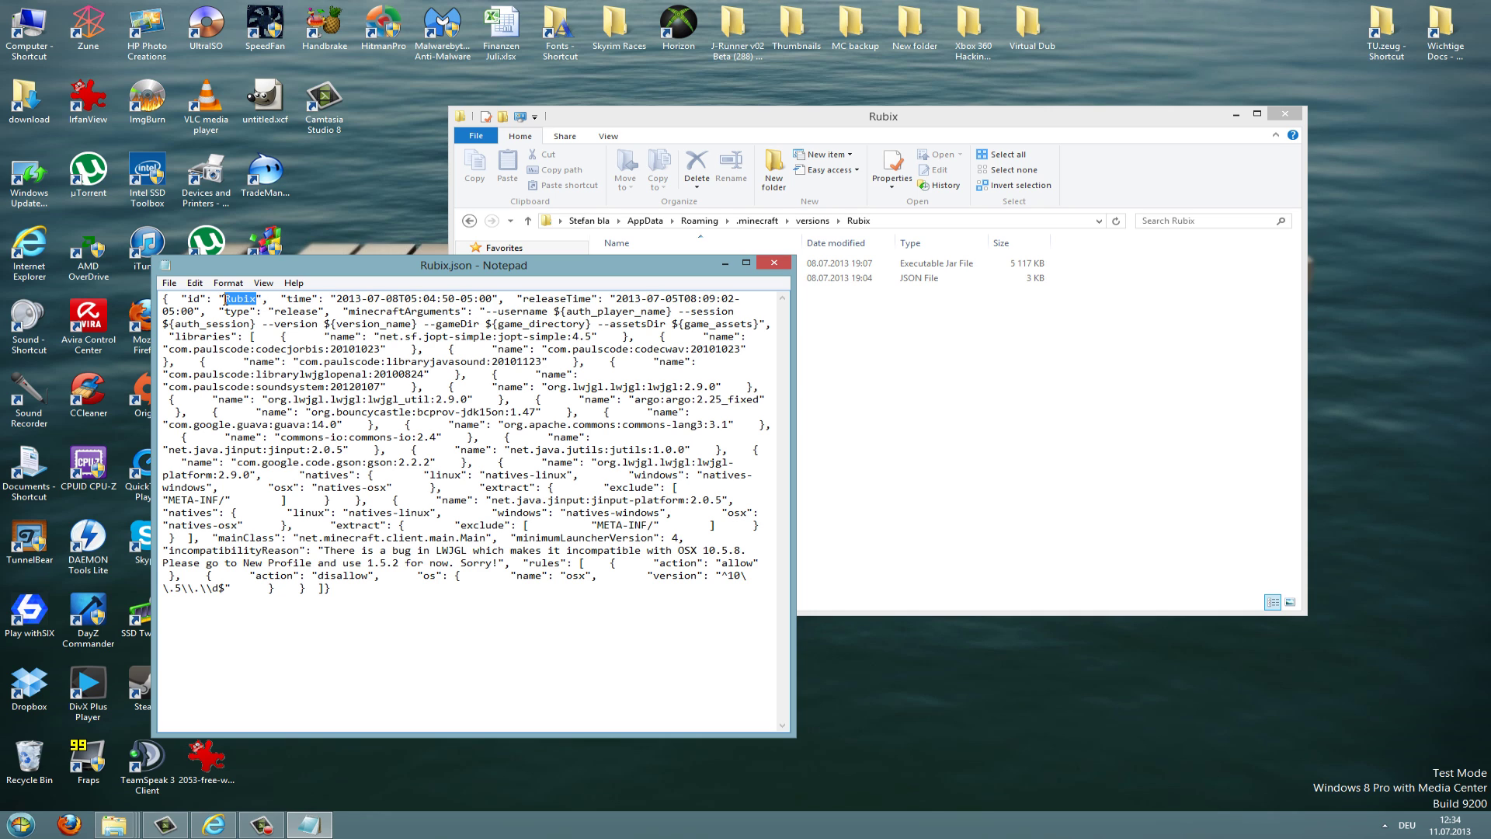
click(170, 283)
click(193, 331)
click(400, 348)
drag(257, 299, 221, 301)
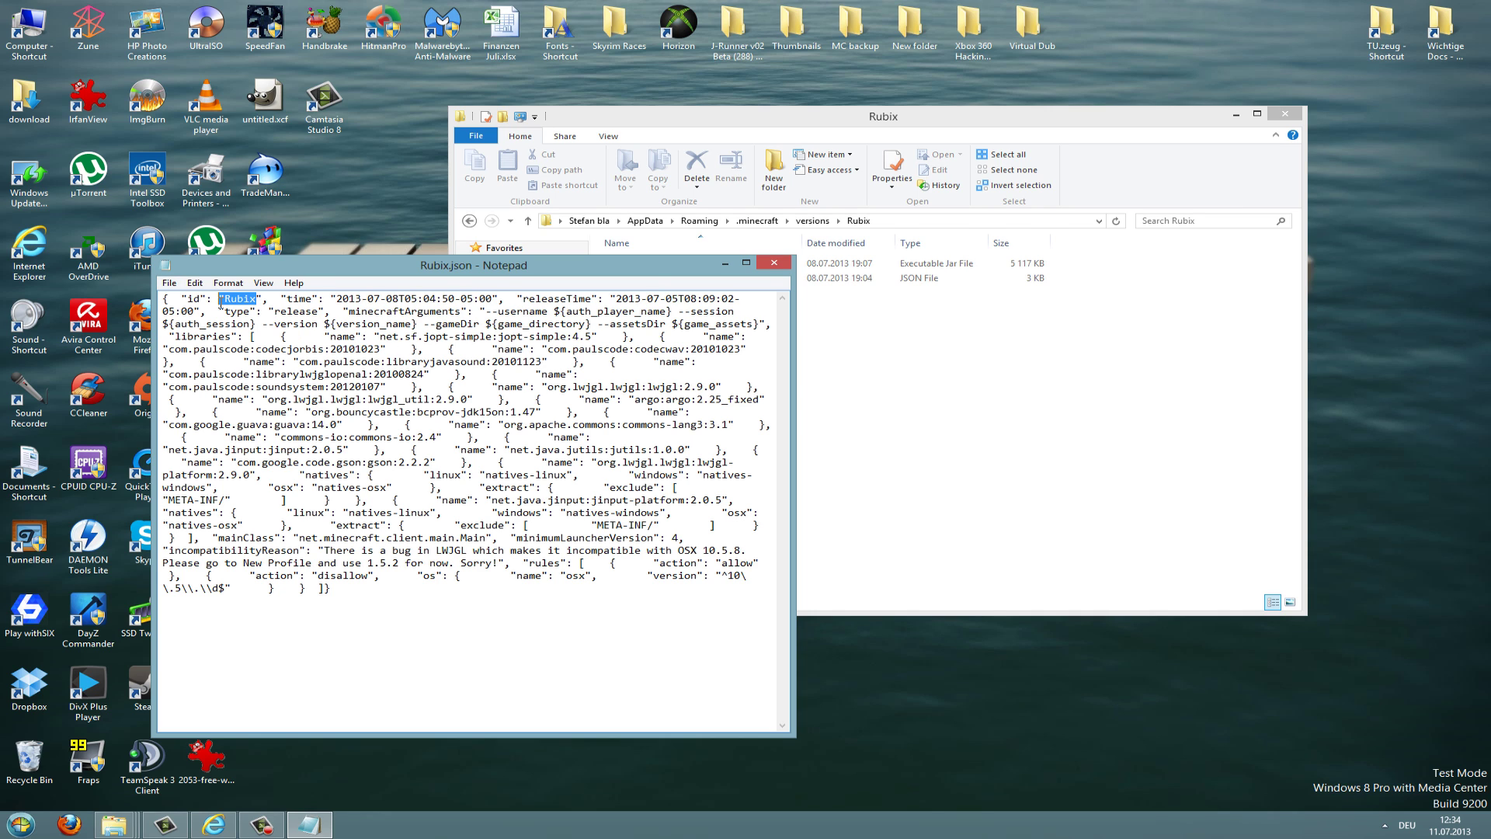
click(782, 268)
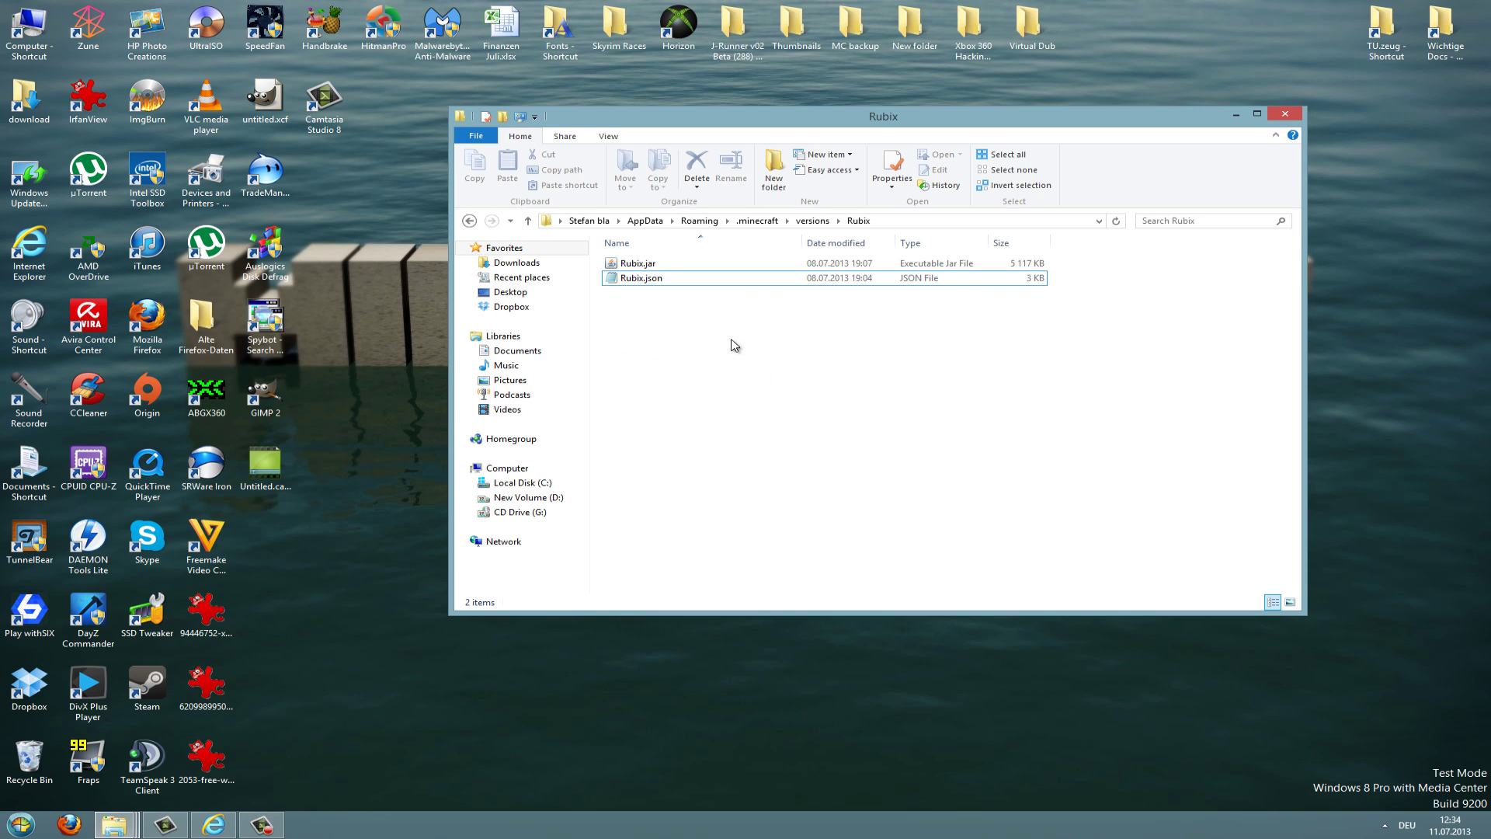
- Close the Rubix folder window, start the Minecraft launcher, and move its window higher on the desktop
drag(730, 336, 673, 241)
click(728, 400)
click(1285, 114)
double_click(704, 386)
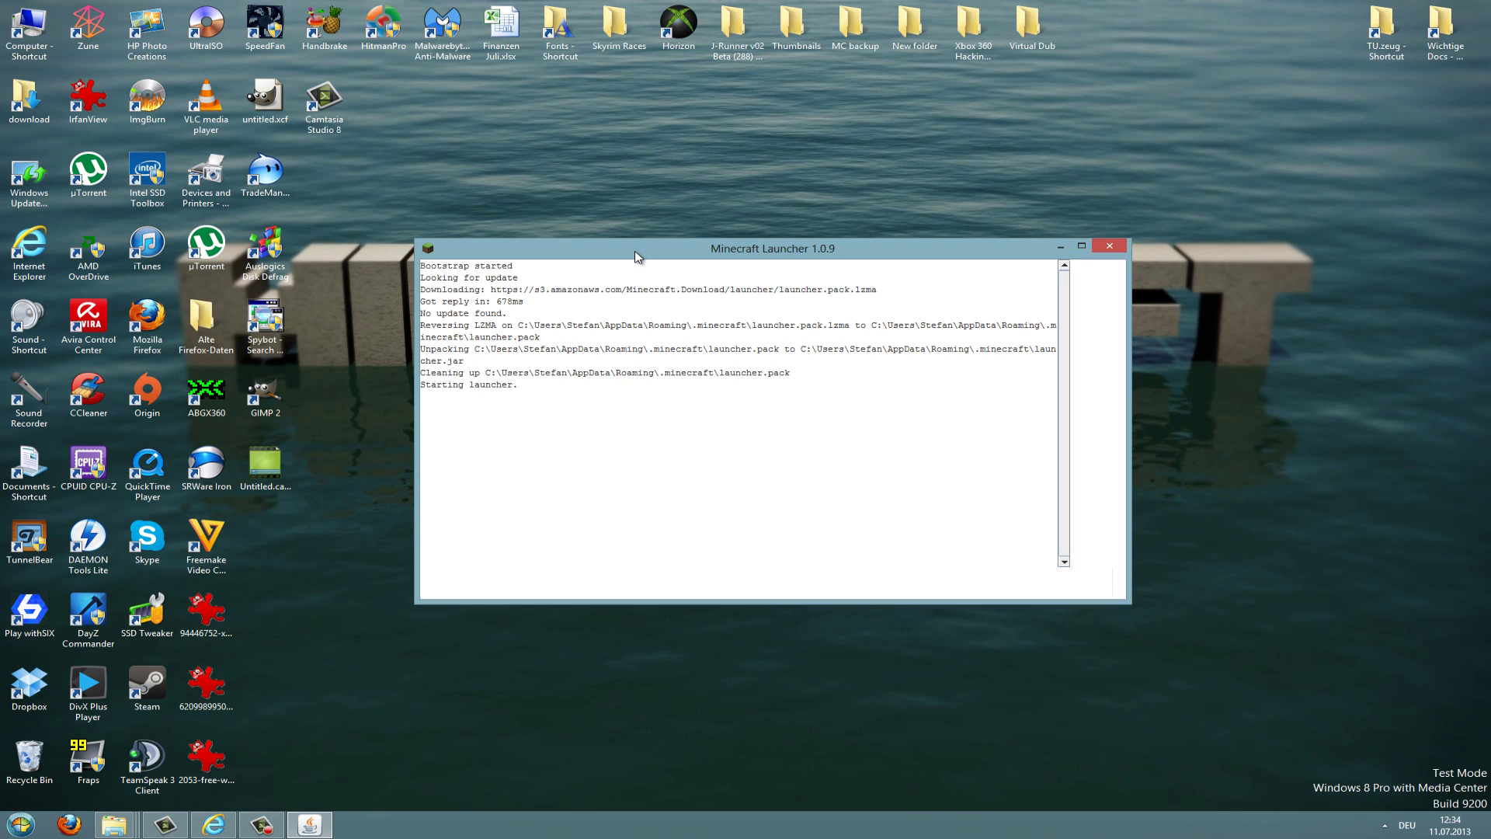
drag(653, 247, 598, 150)
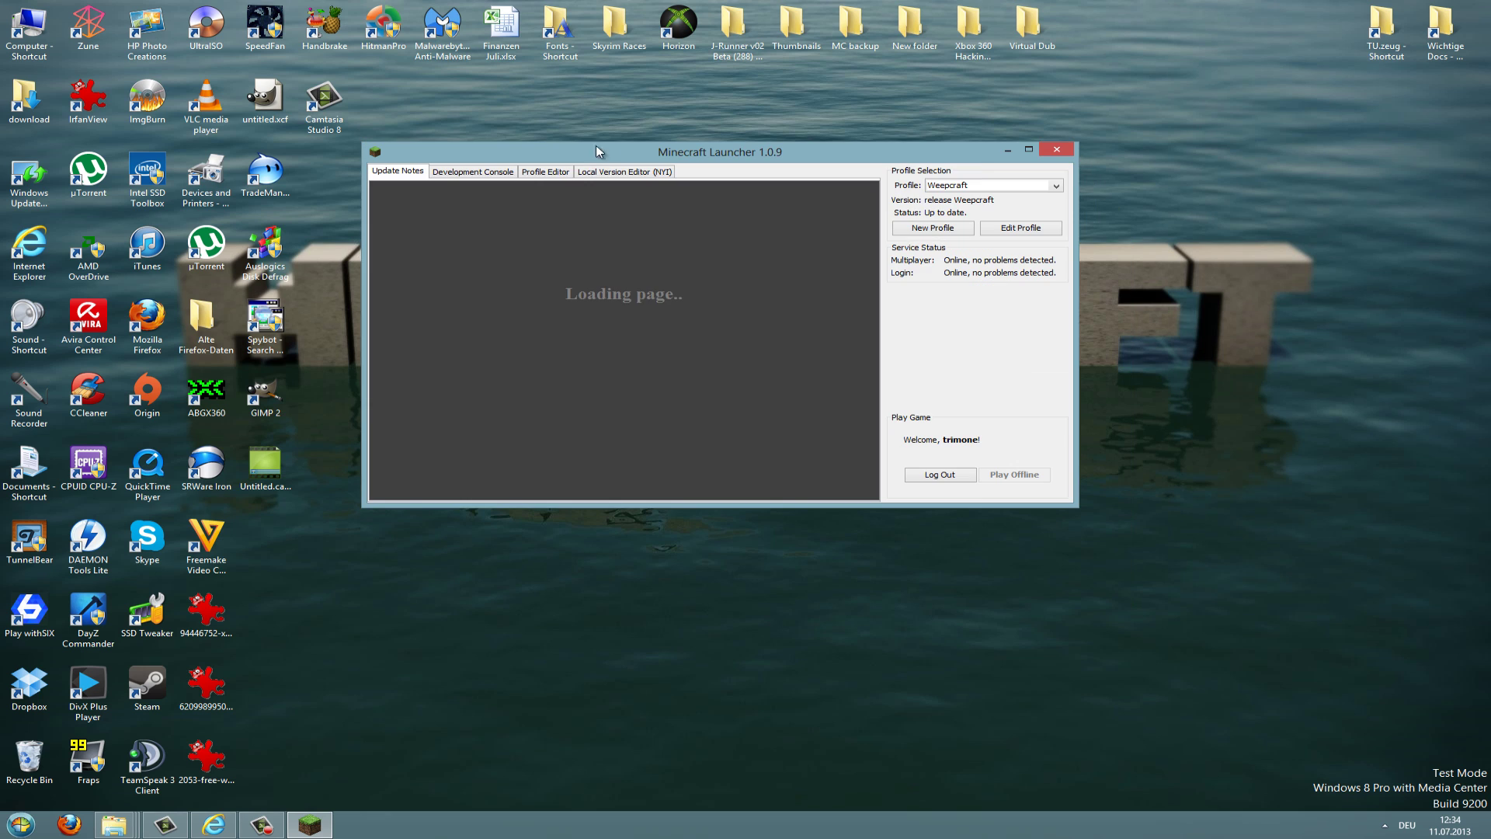
- Create and save a launcher profile named Rubix that uses the version "release Rubix"
click(977, 185)
click(950, 203)
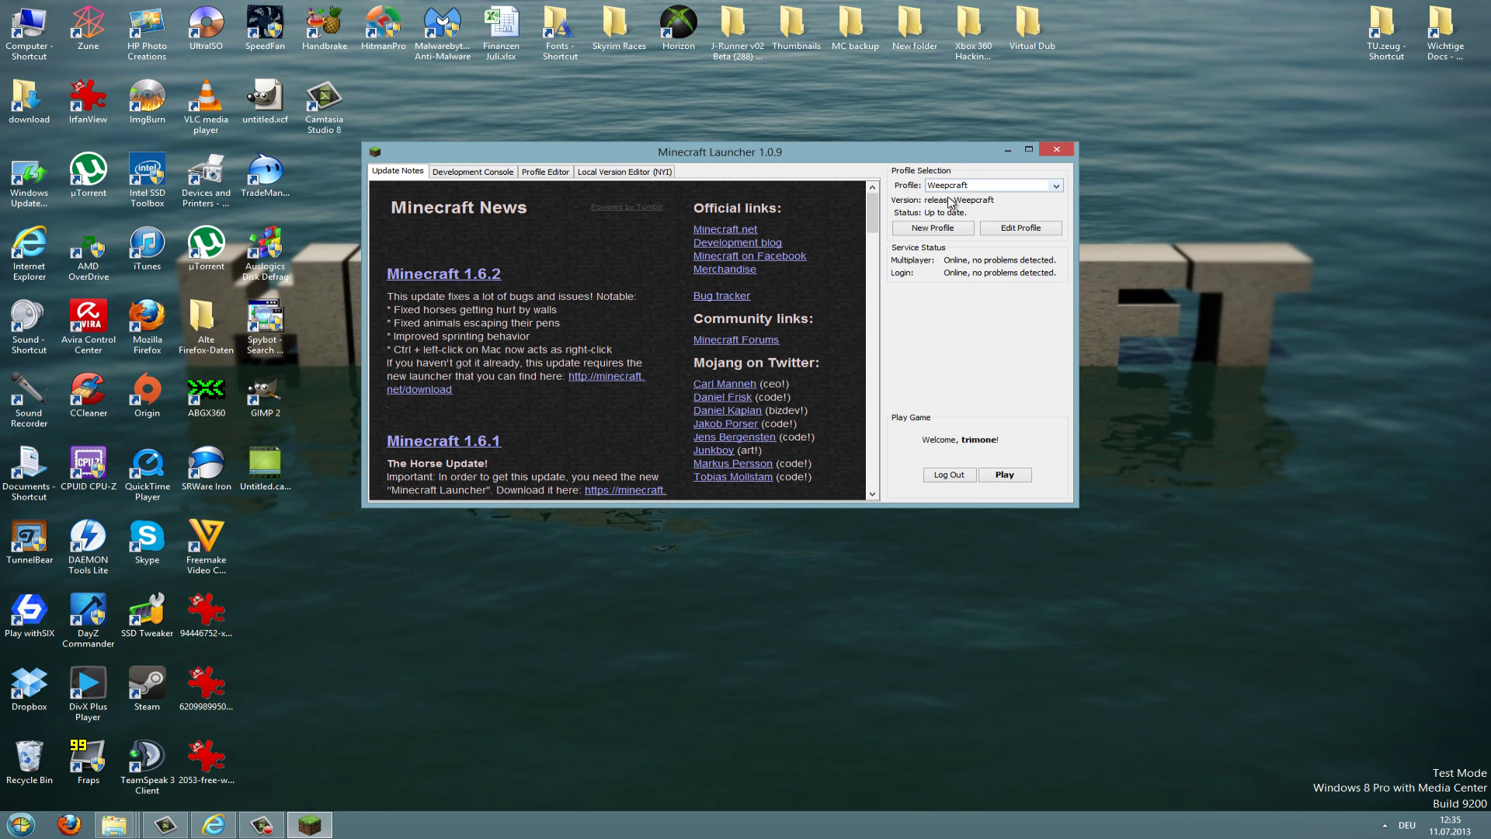
click(929, 231)
drag(765, 264, 601, 253)
text(Rubix)
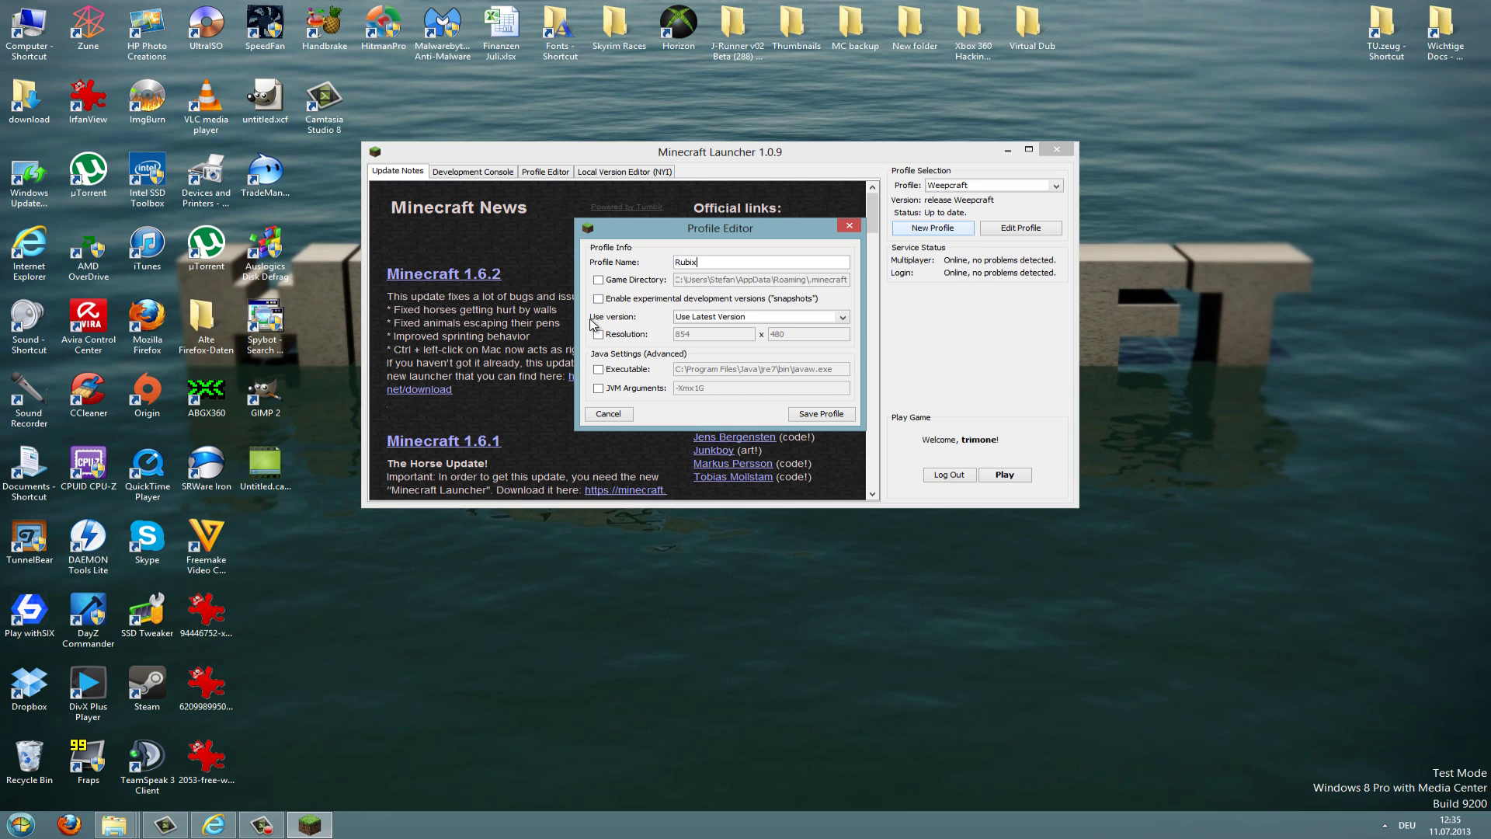
click(697, 318)
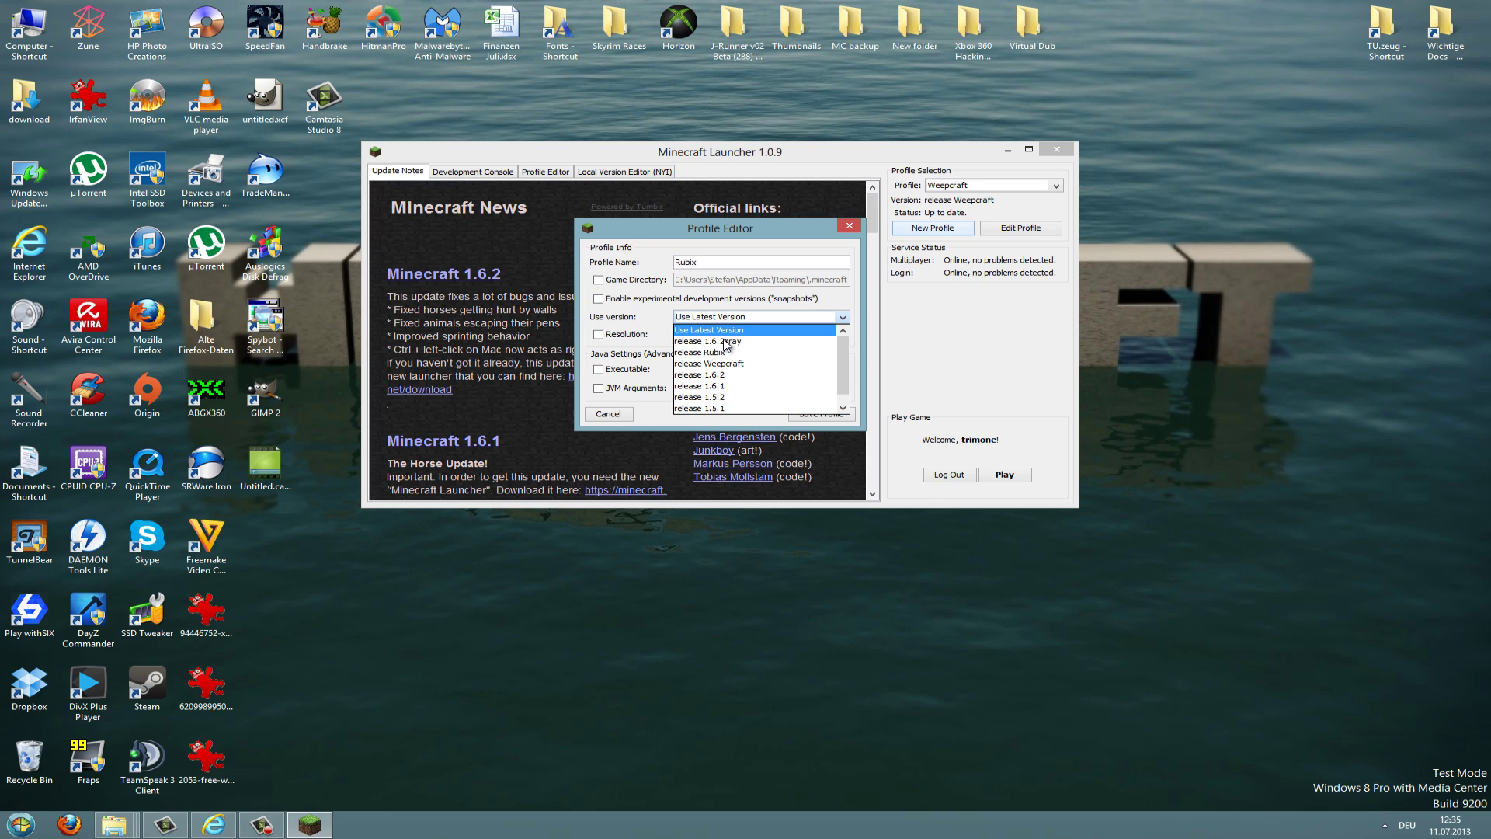
click(729, 354)
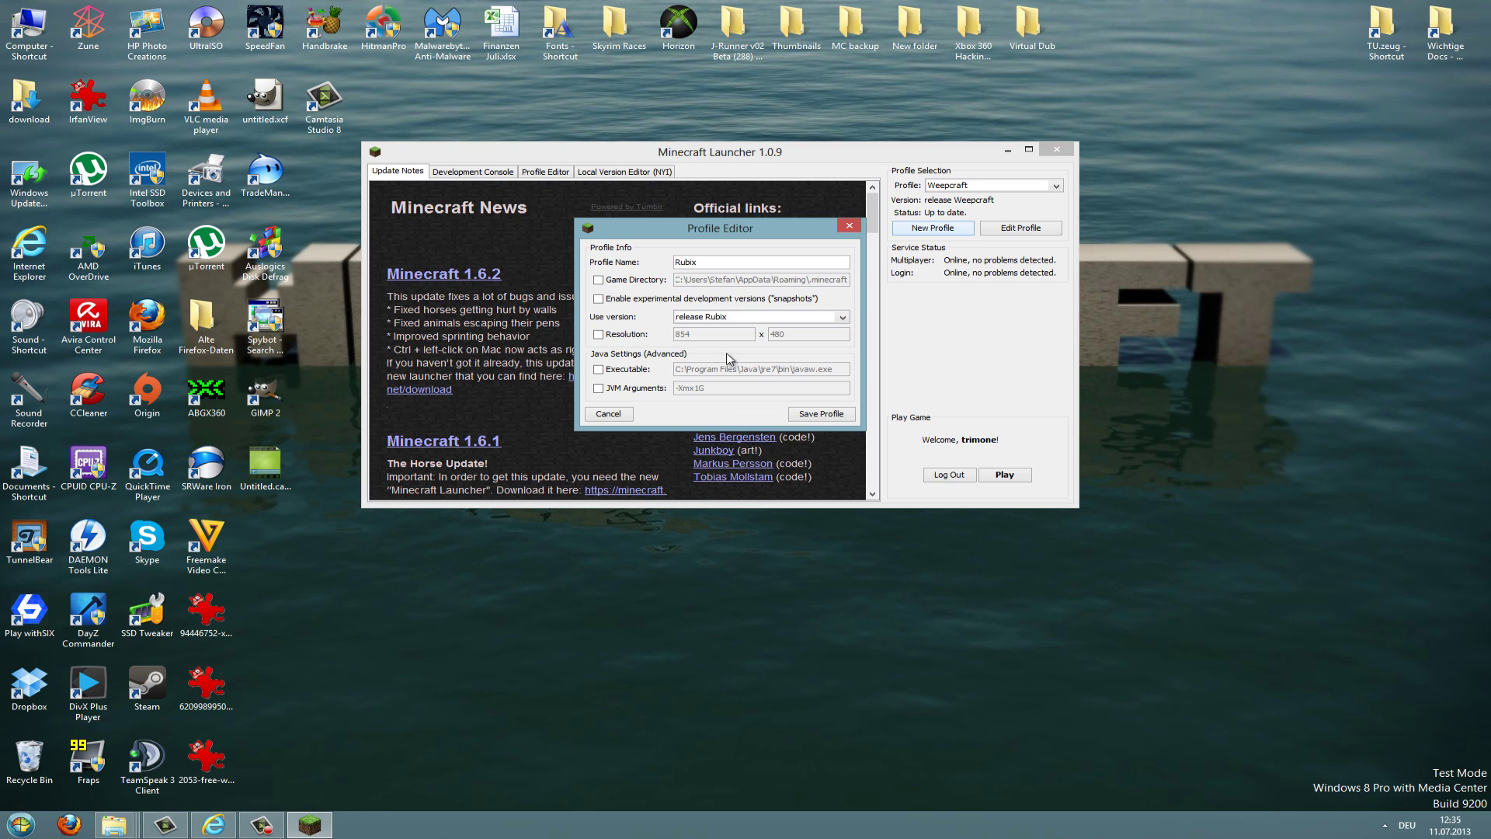
click(822, 415)
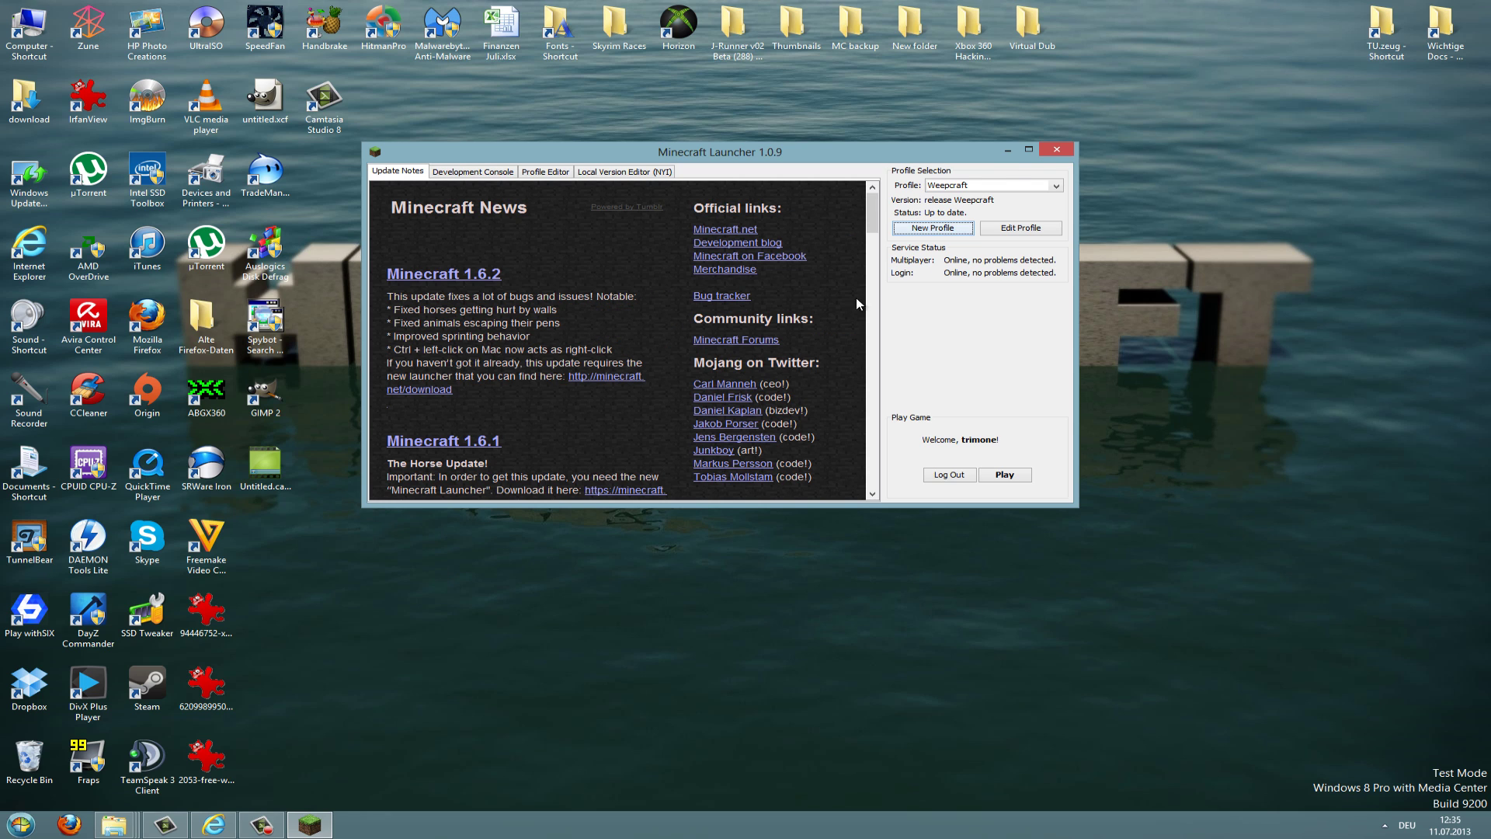
- Select the Rubix profile, log in with the account username and password, and start the game
click(967, 185)
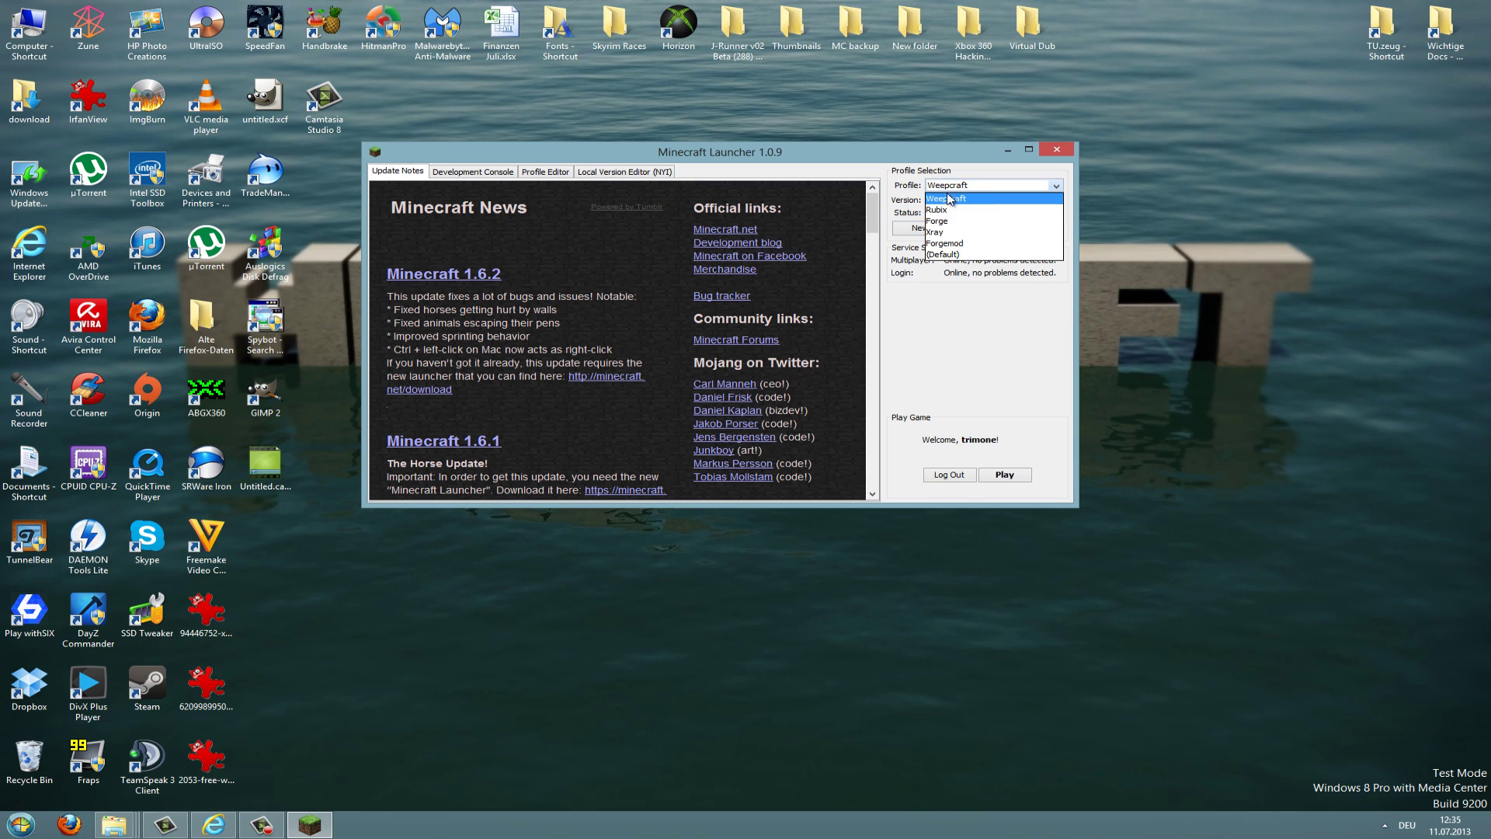
click(960, 210)
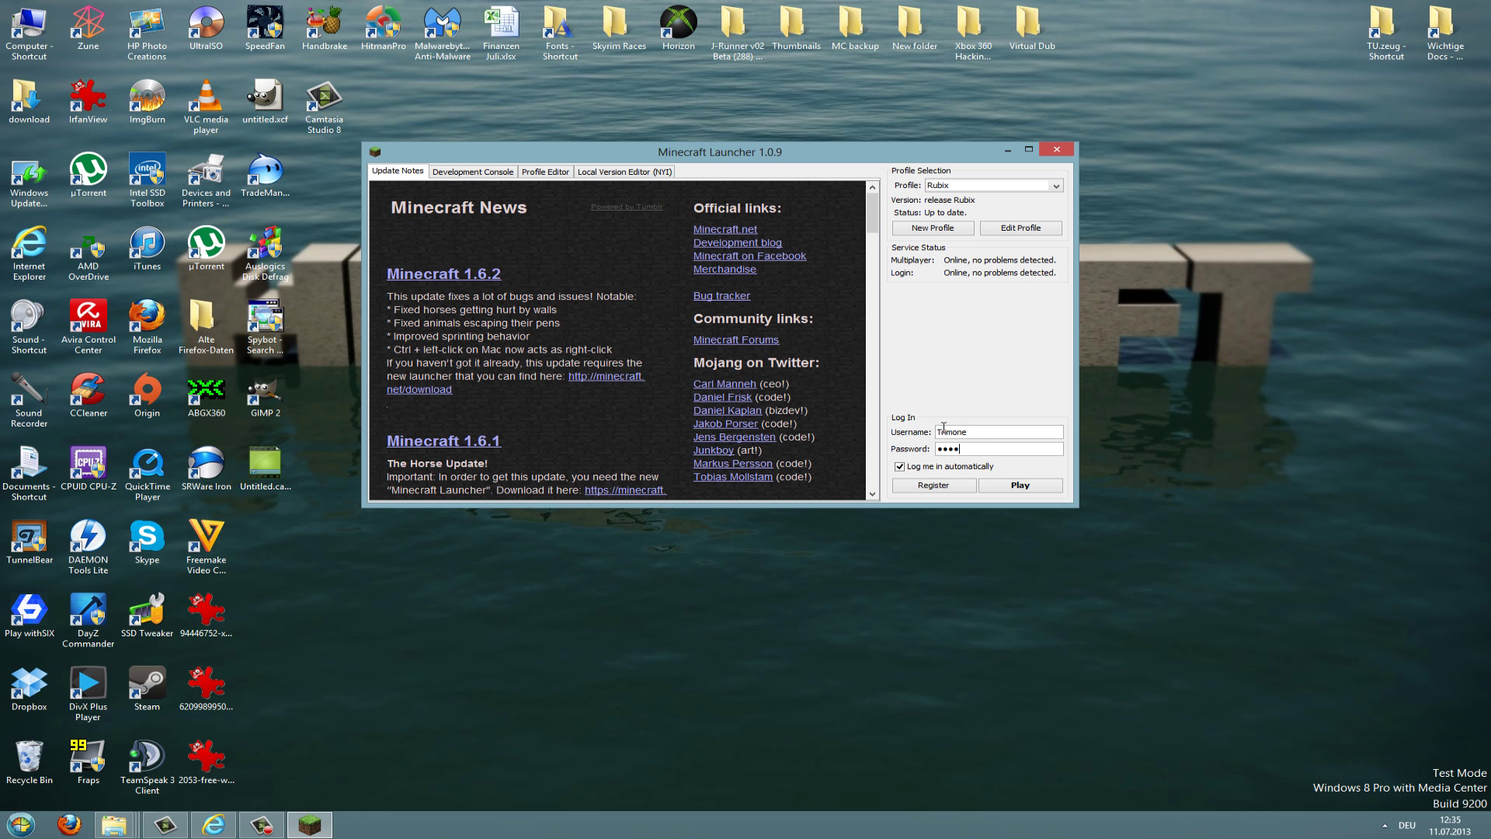
click(1021, 486)
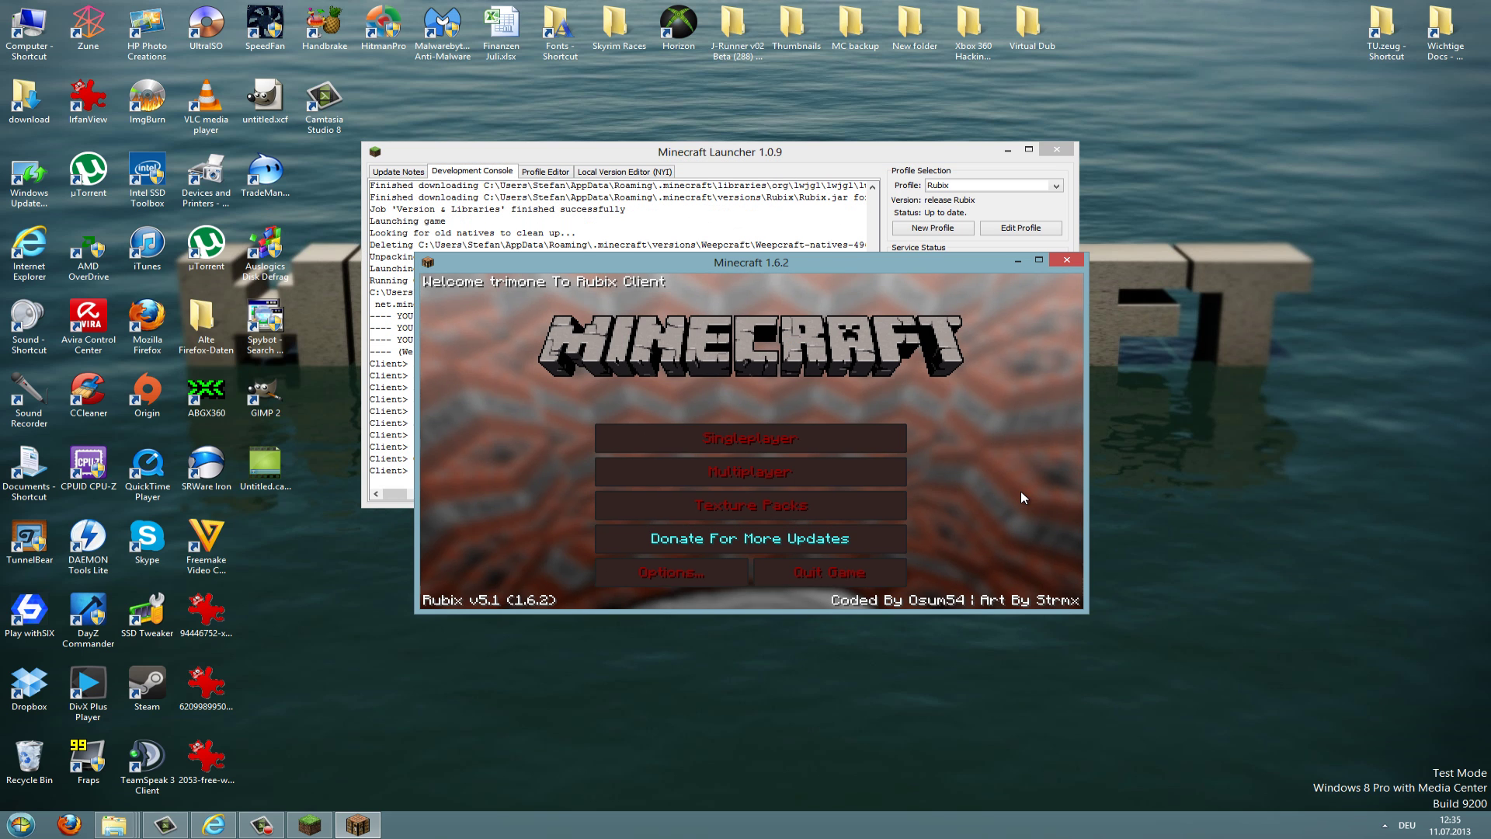
drag(542, 260, 480, 205)
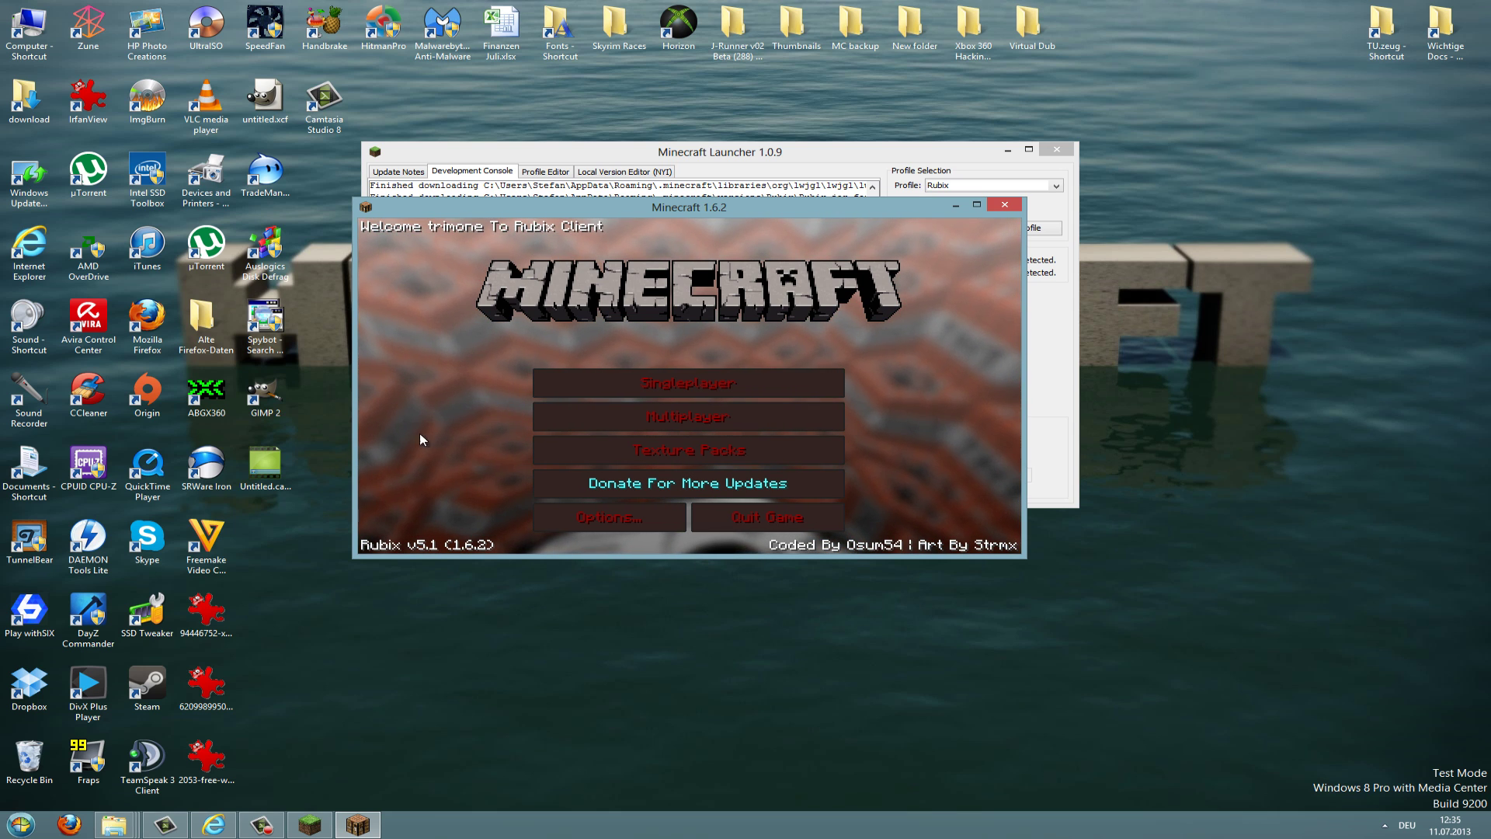
- Open the %appdata% folder, locate the .minecraft folder in it, and close the window
click(21, 825)
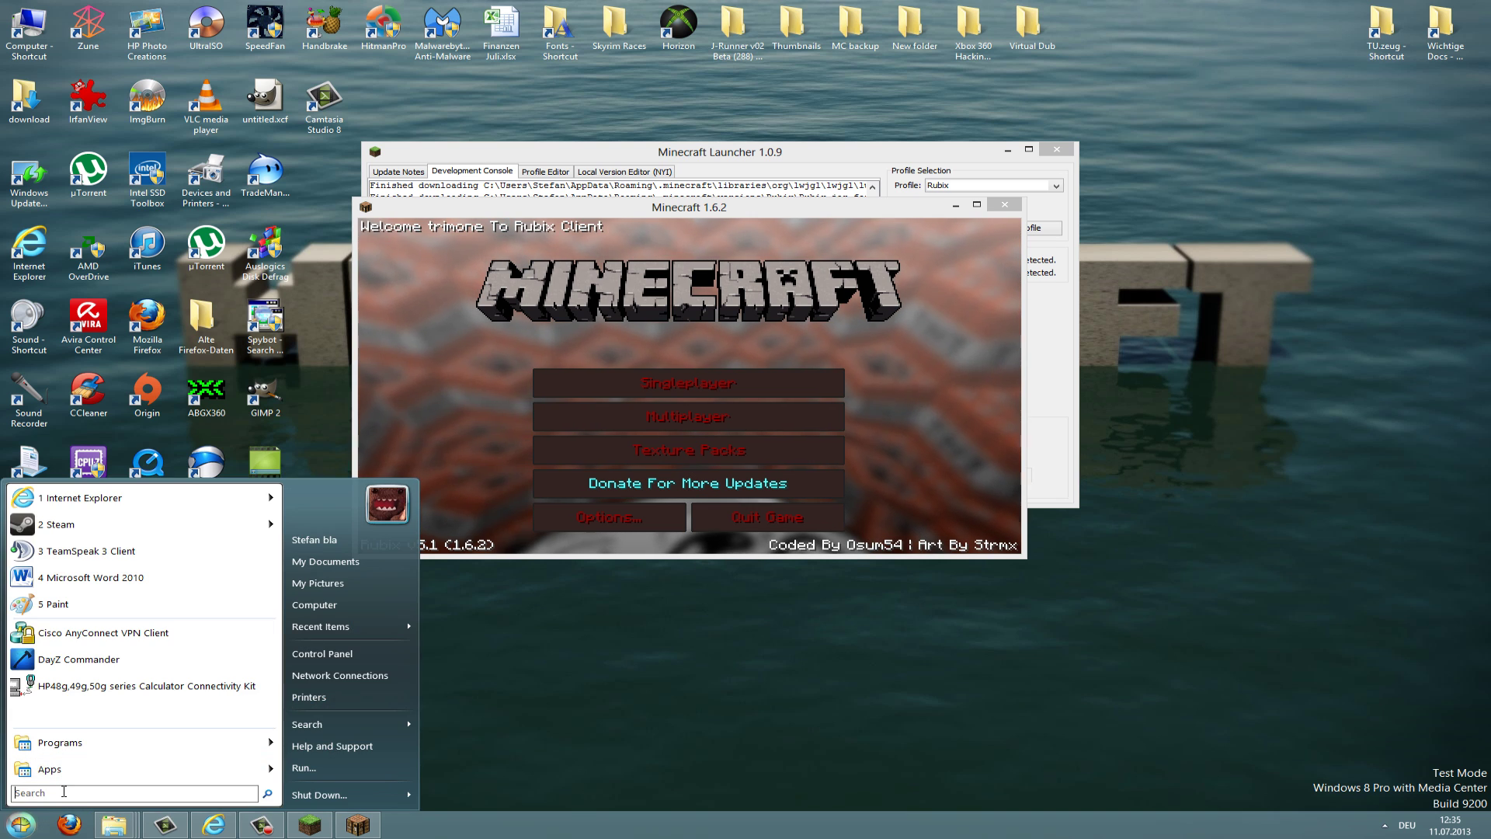
text(%appdata%)
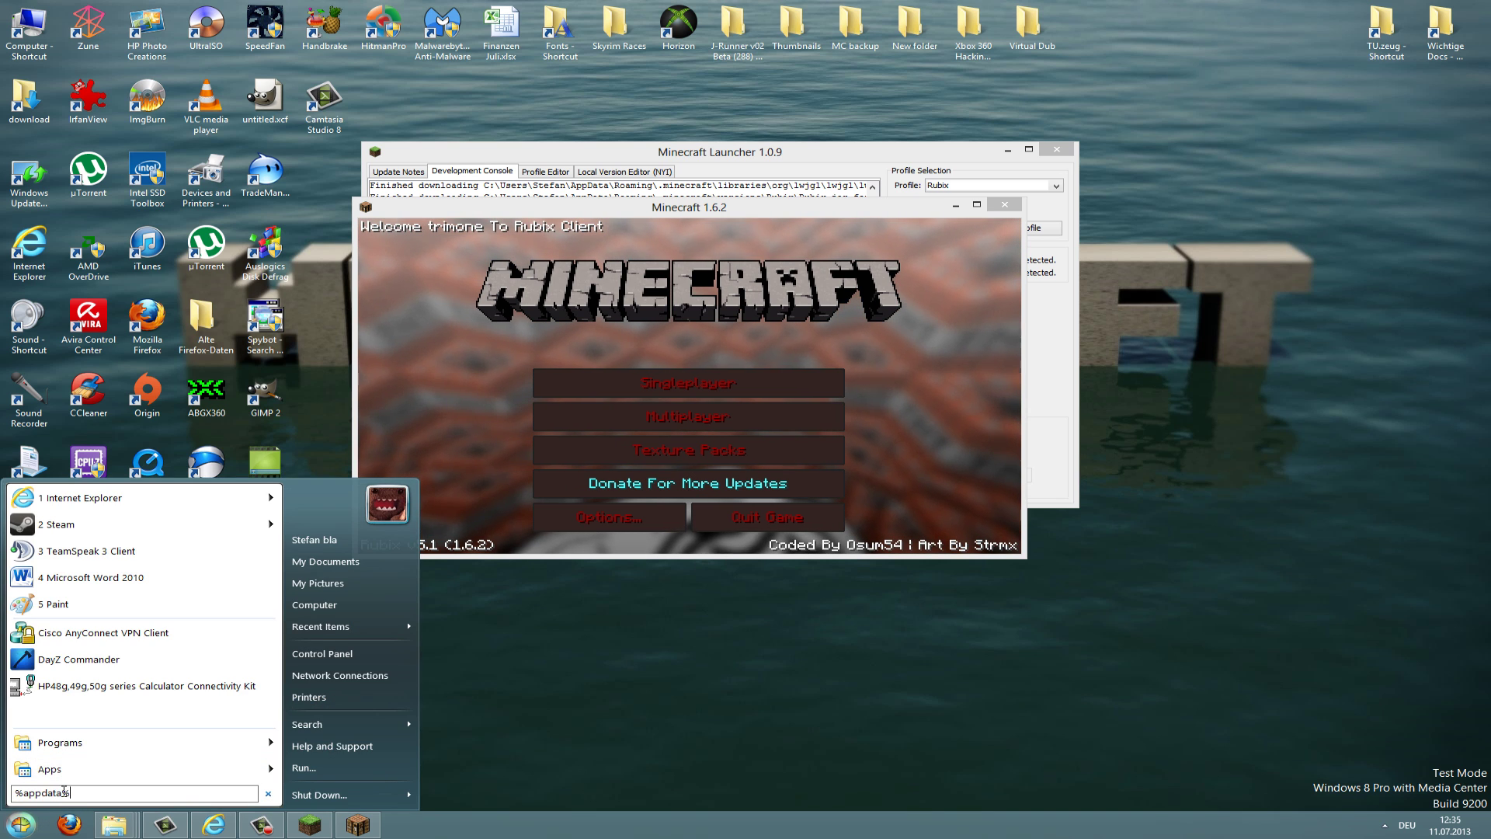
key(Return)
click(672, 282)
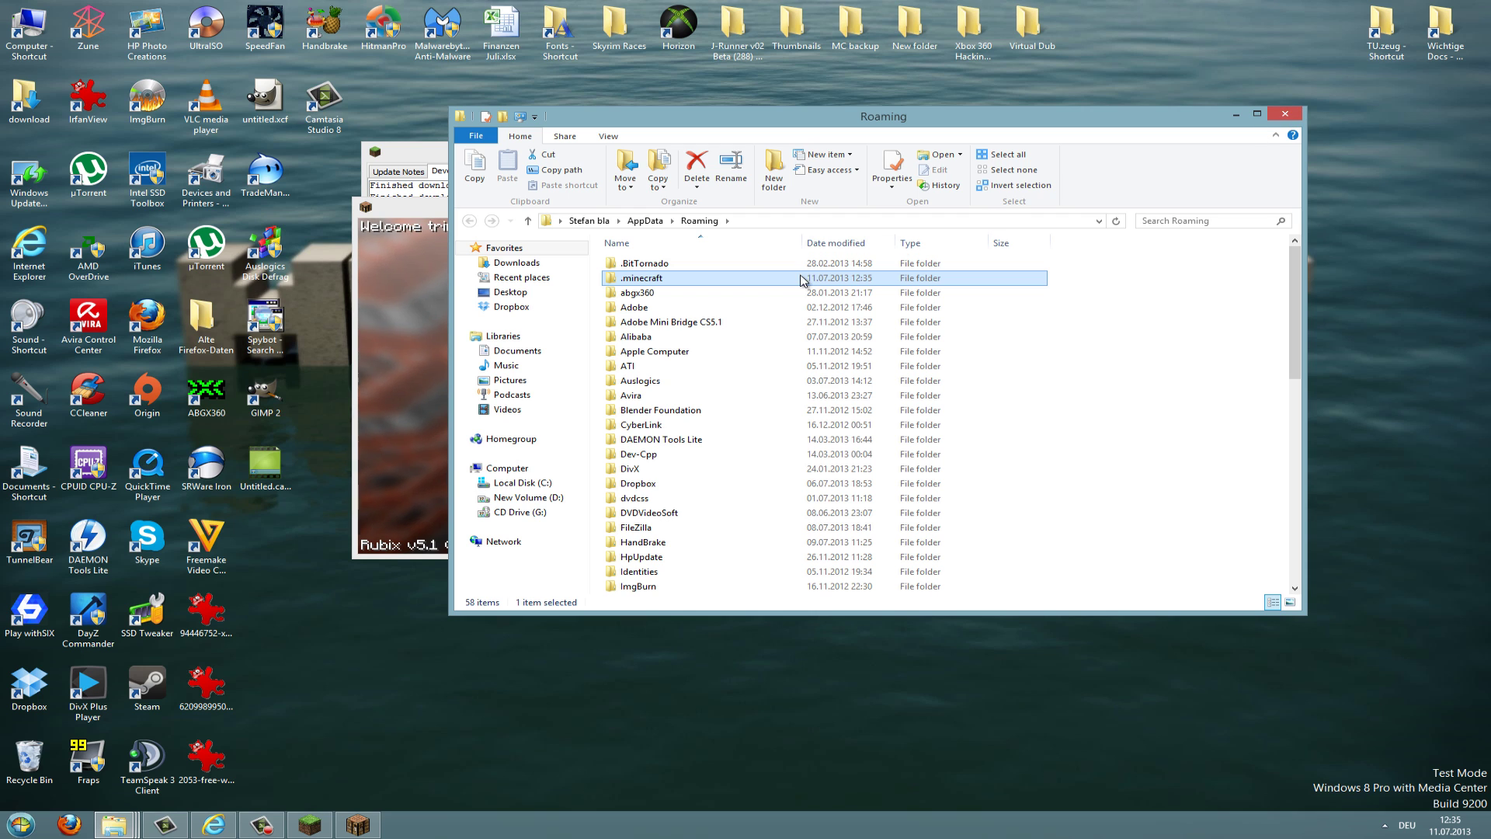
click(1285, 113)
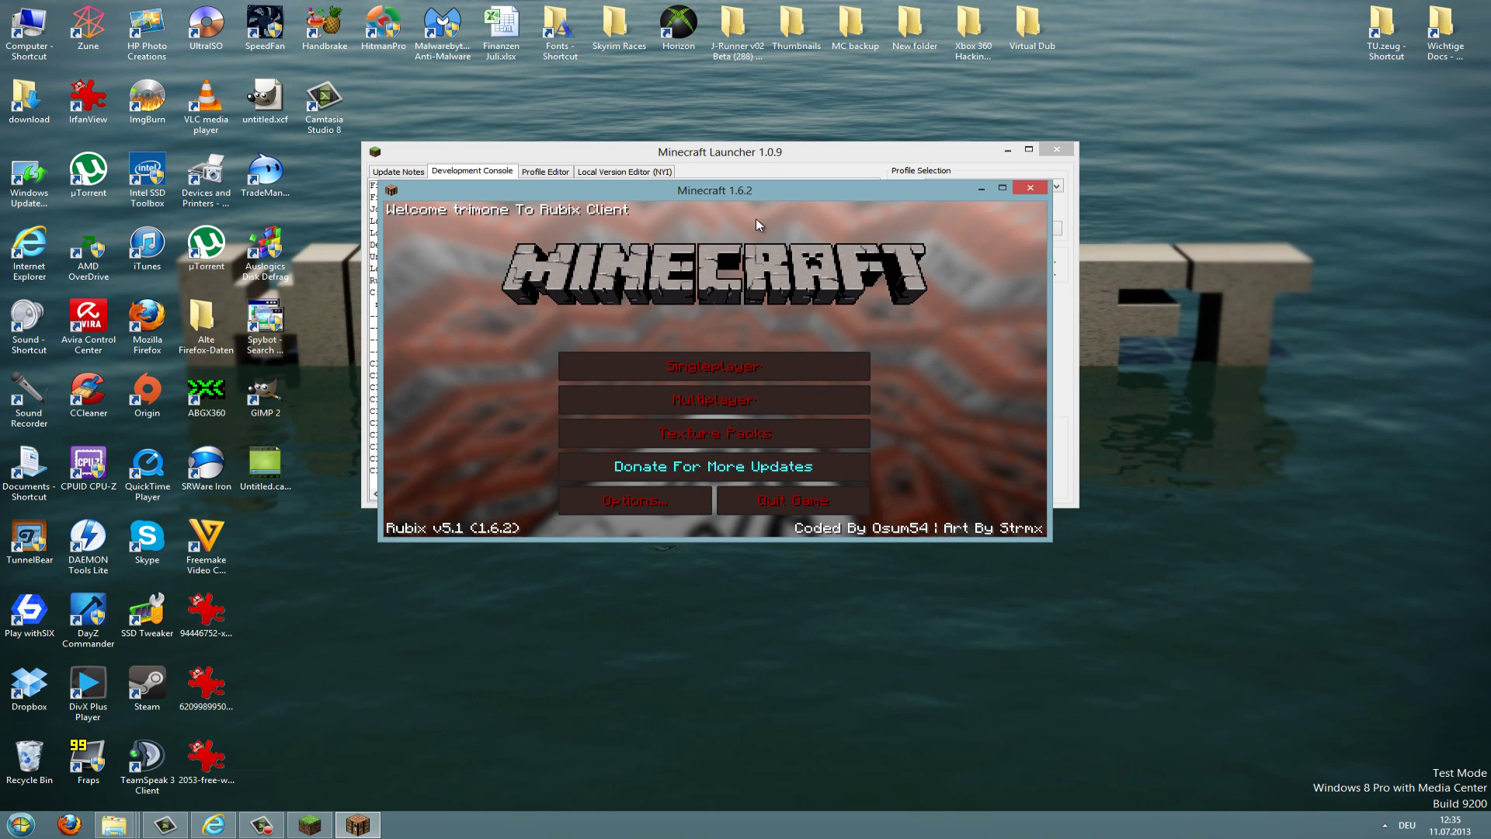
- Look through the game's options and video settings, and return to the Rubix main menu
click(626, 501)
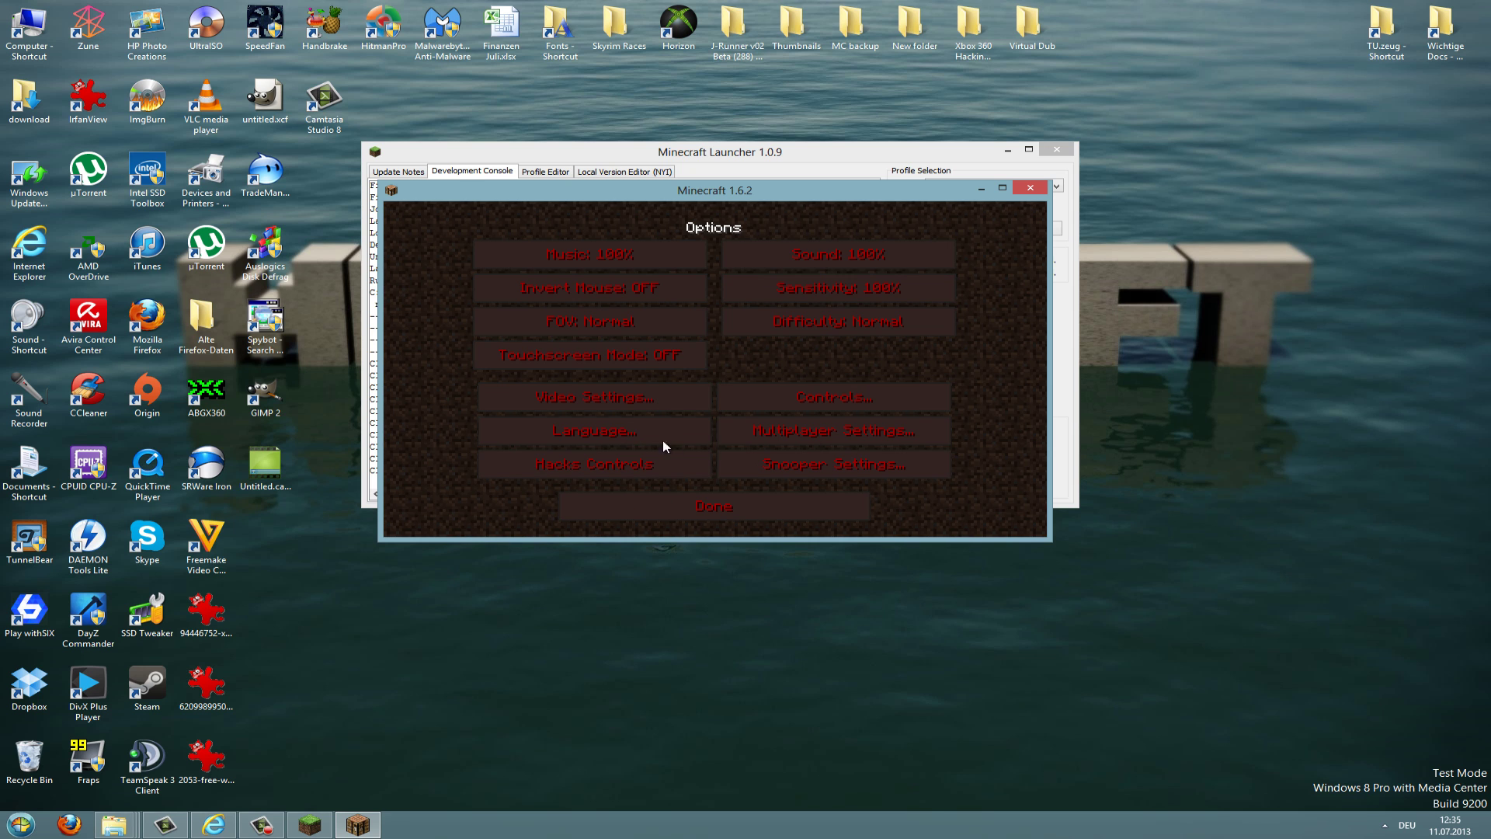
click(614, 397)
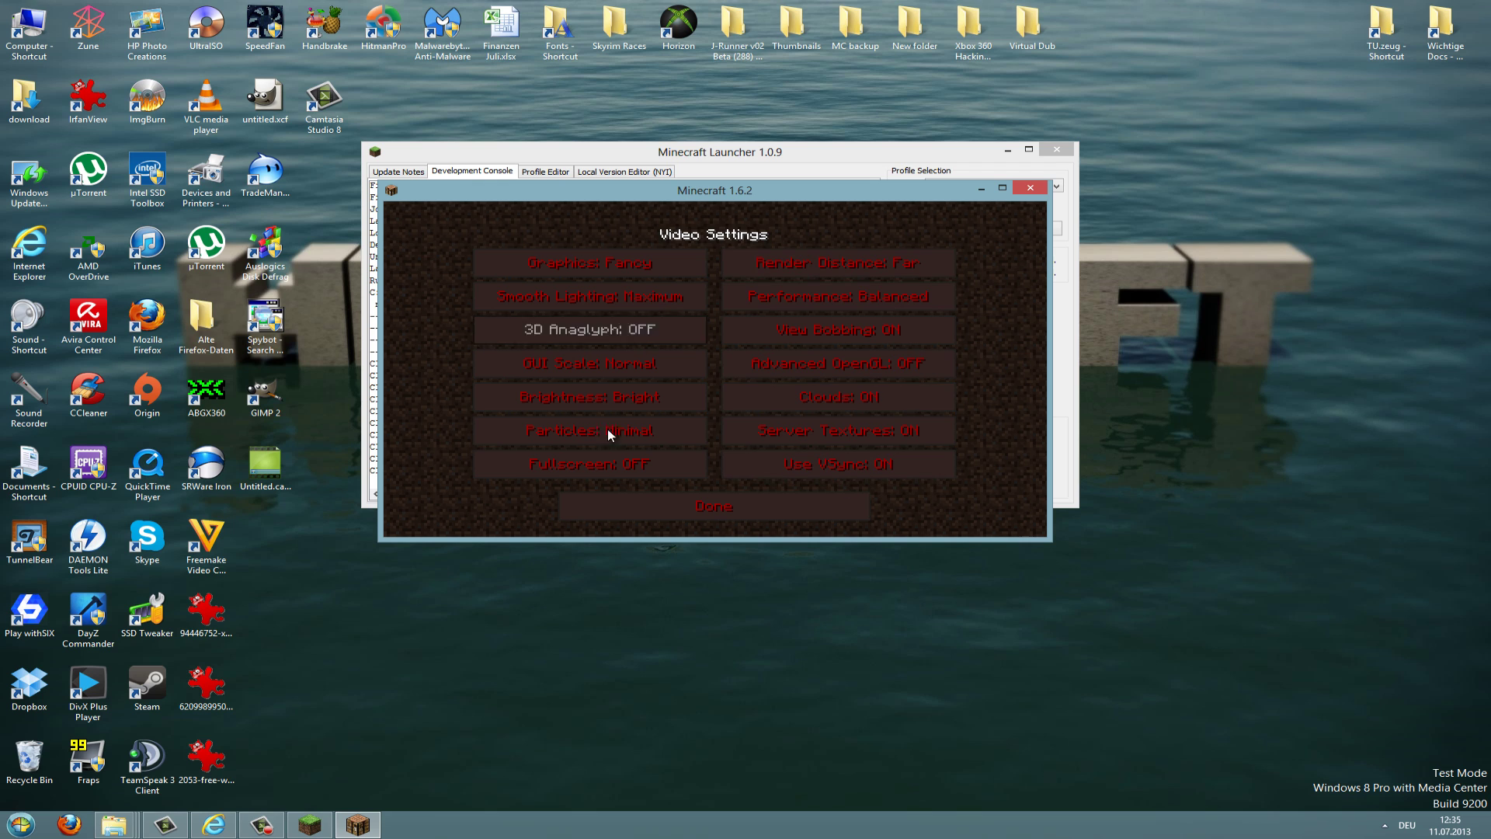
click(688, 506)
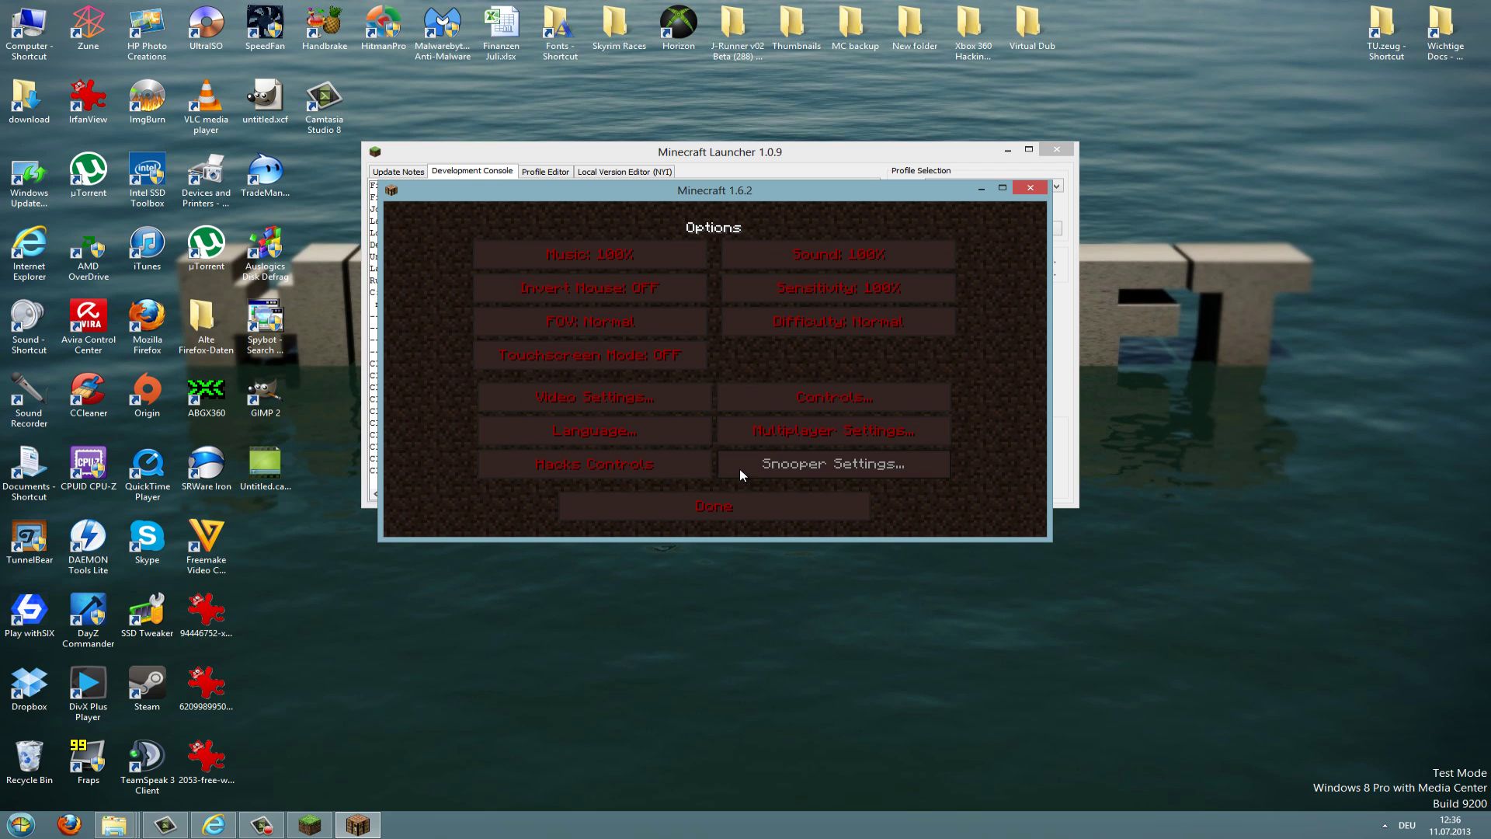
click(728, 509)
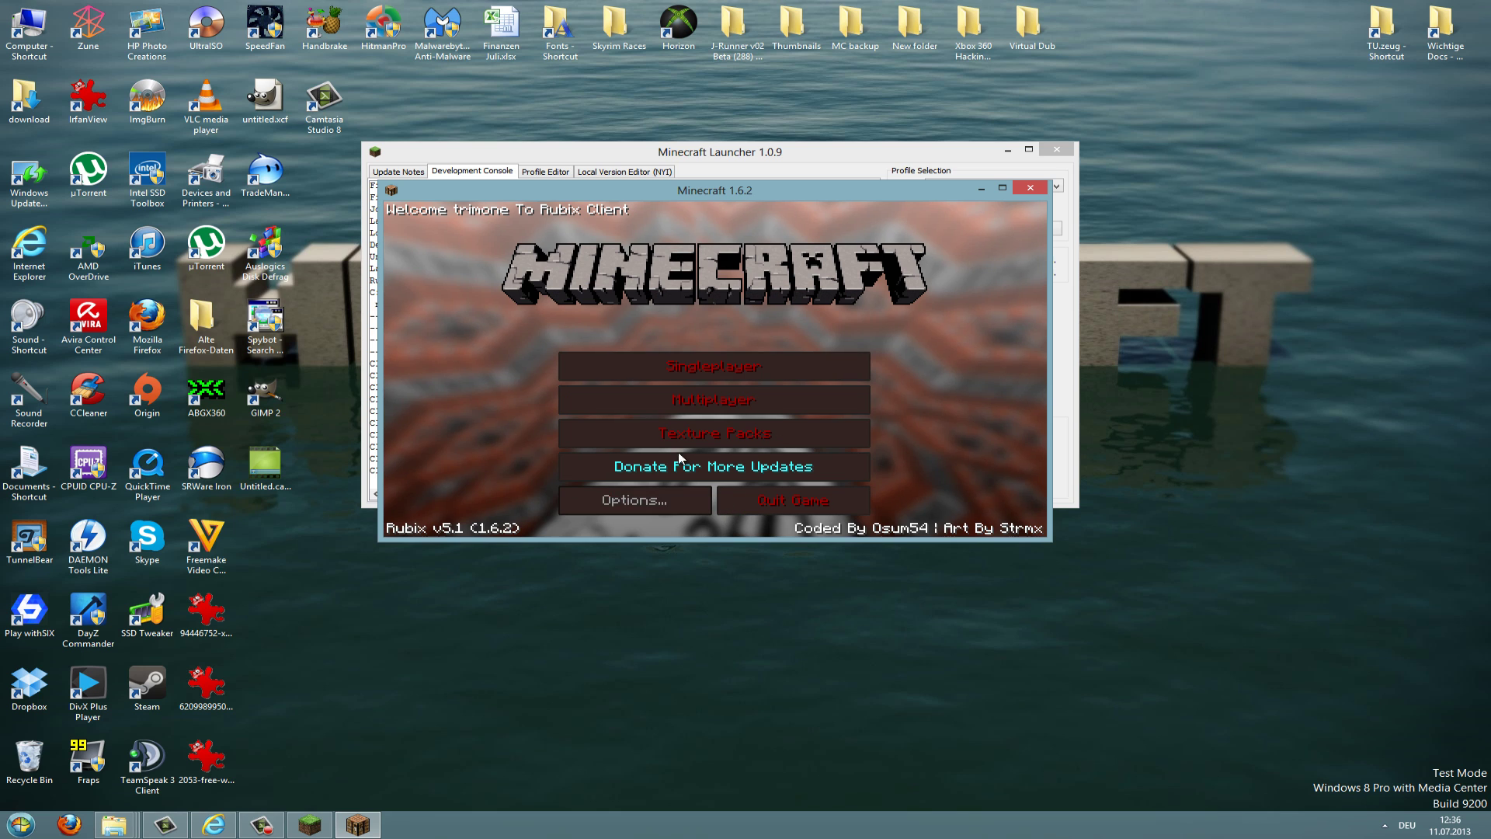
- Open the singleplayer world "New World" in the game, enlarging and repositioning the Minecraft window
click(697, 371)
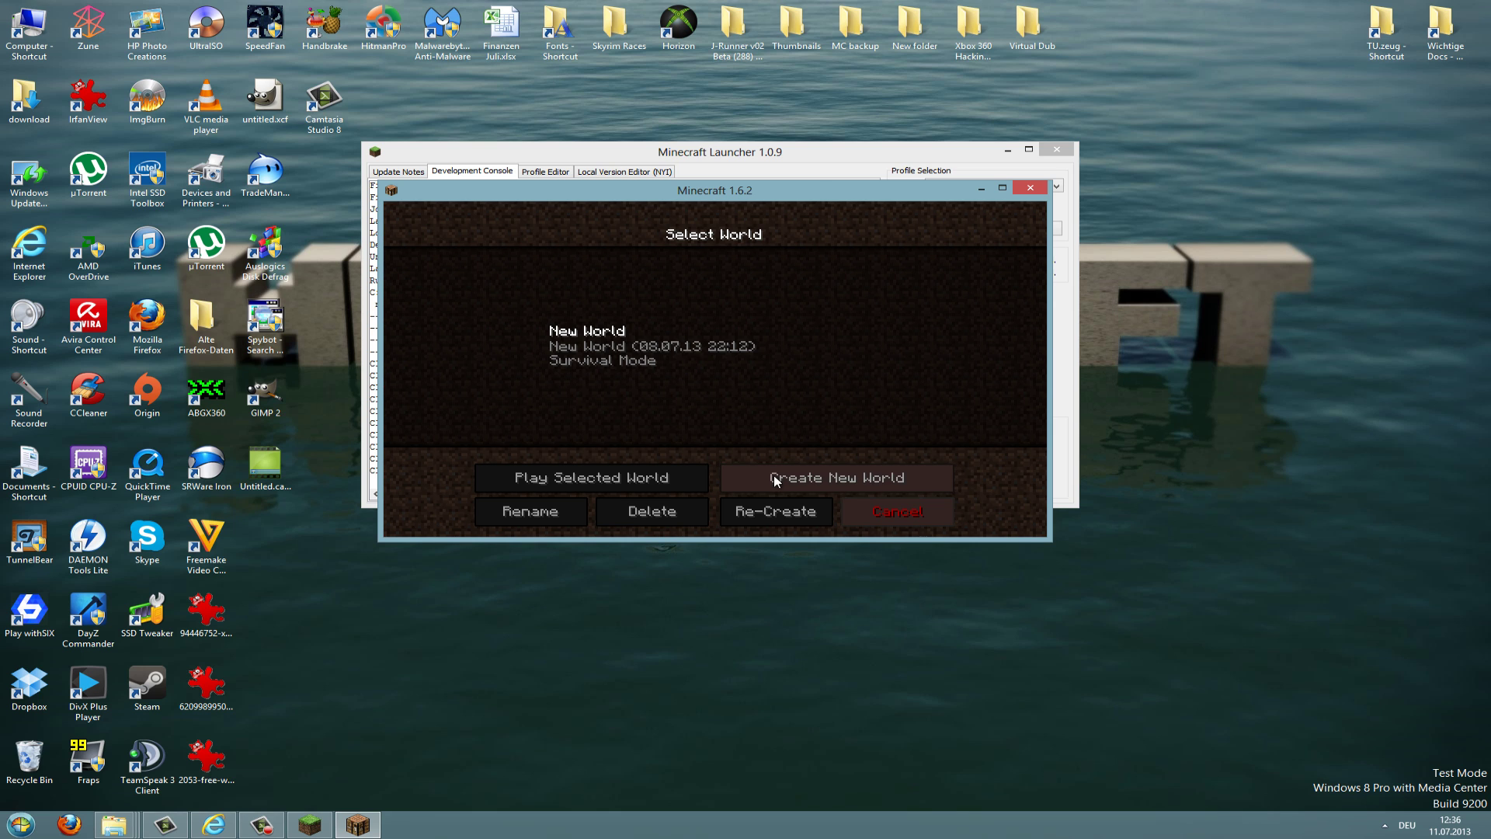
drag(816, 184, 816, 37)
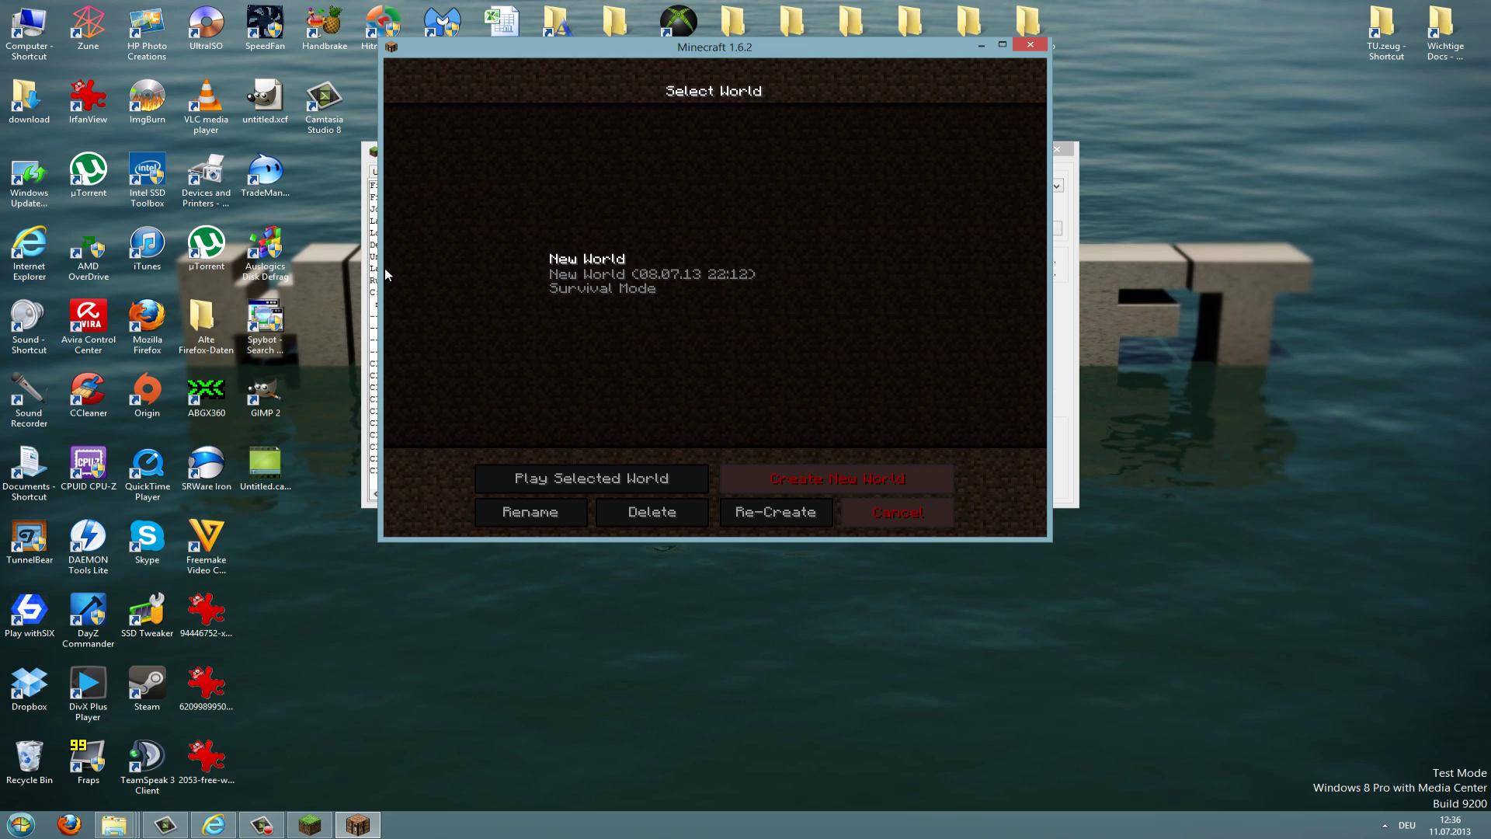
drag(384, 268, 207, 268)
double_click(482, 264)
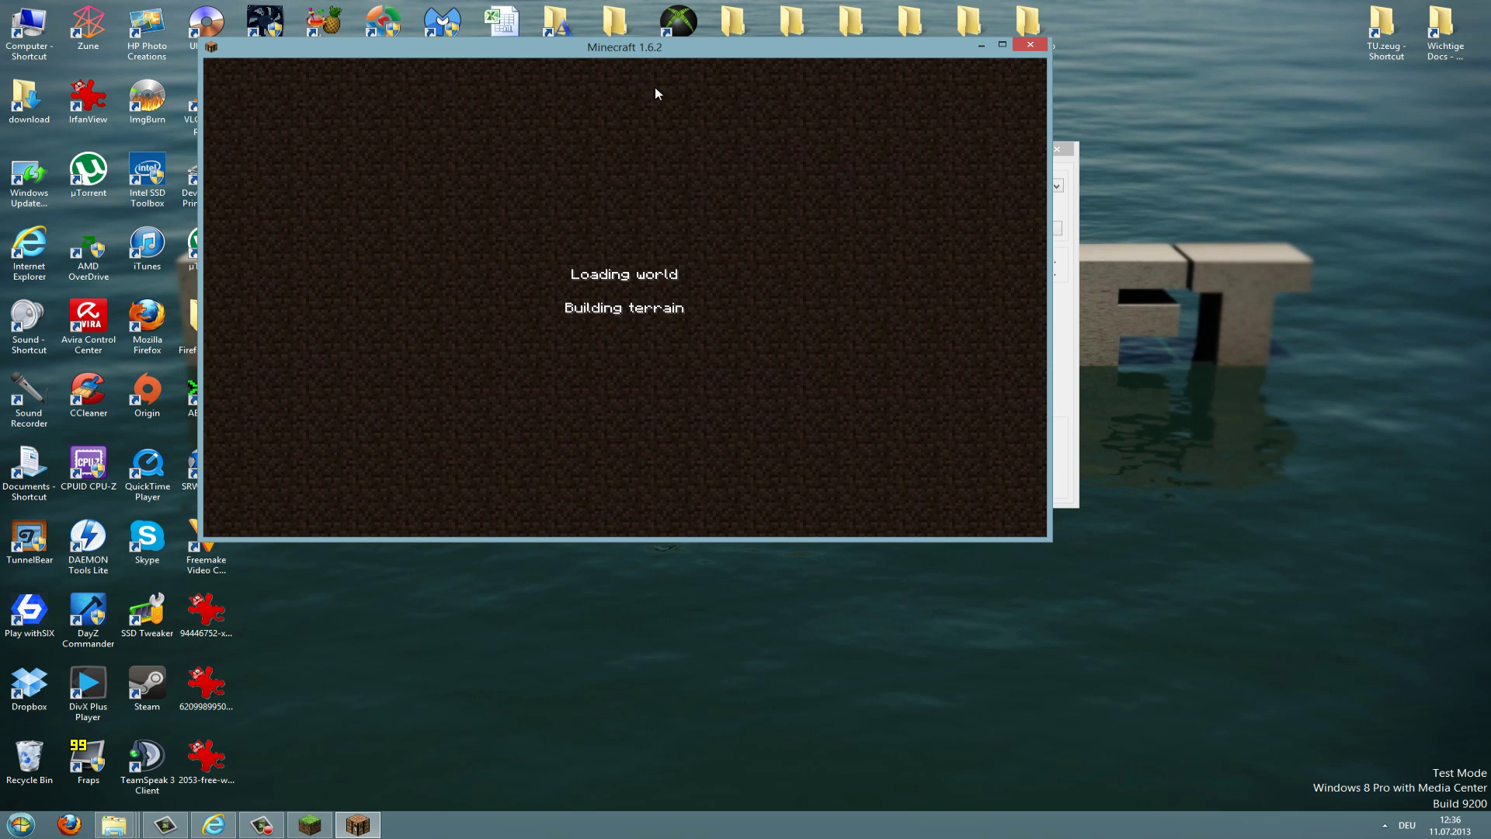
drag(623, 47, 730, 134)
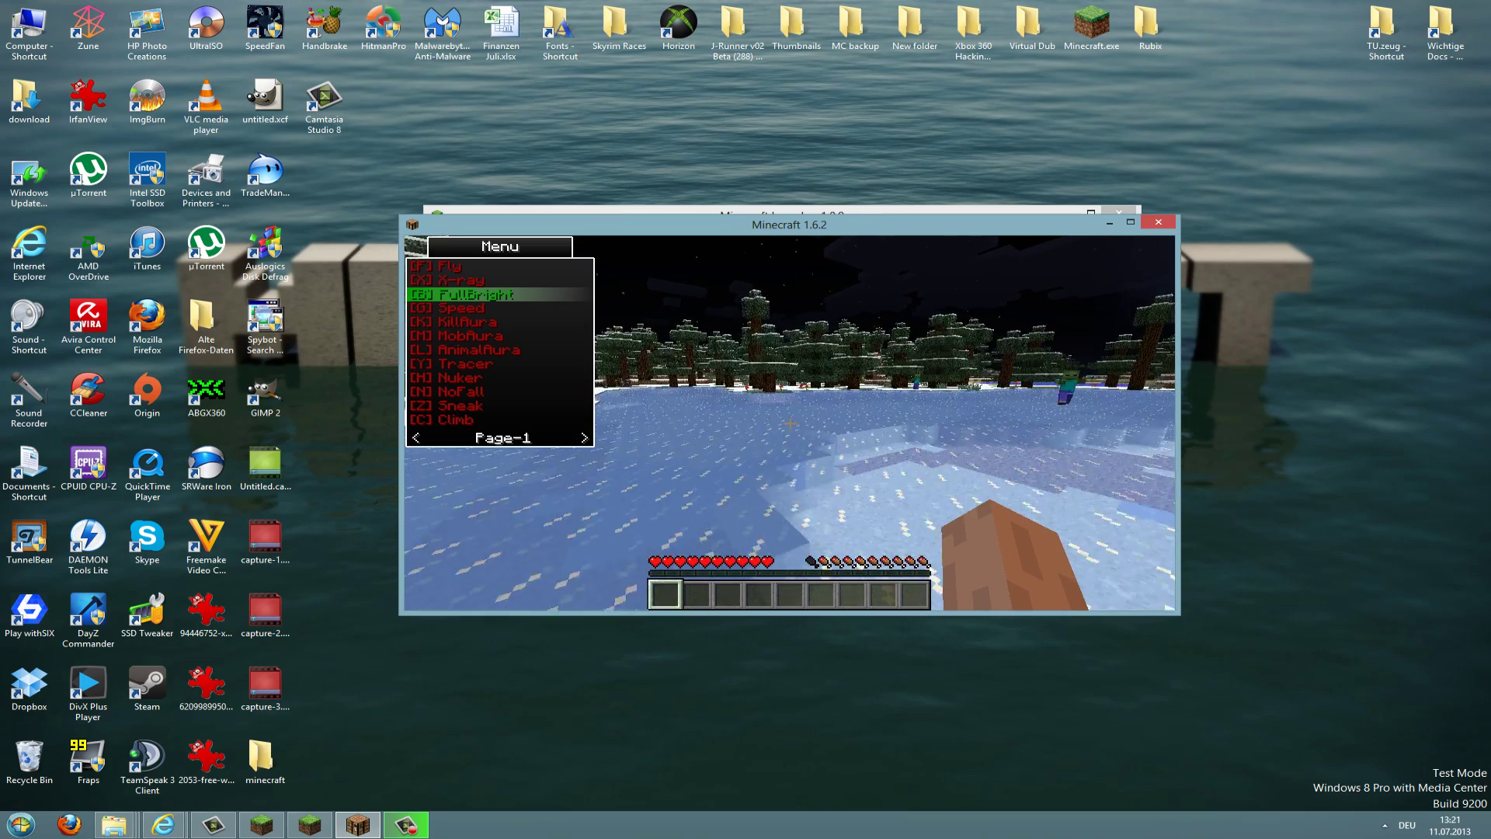
- Hide and redisplay the Rubix menu overlay, switch it to Page-4, and walk across the snow and ice
key(Shift_R)
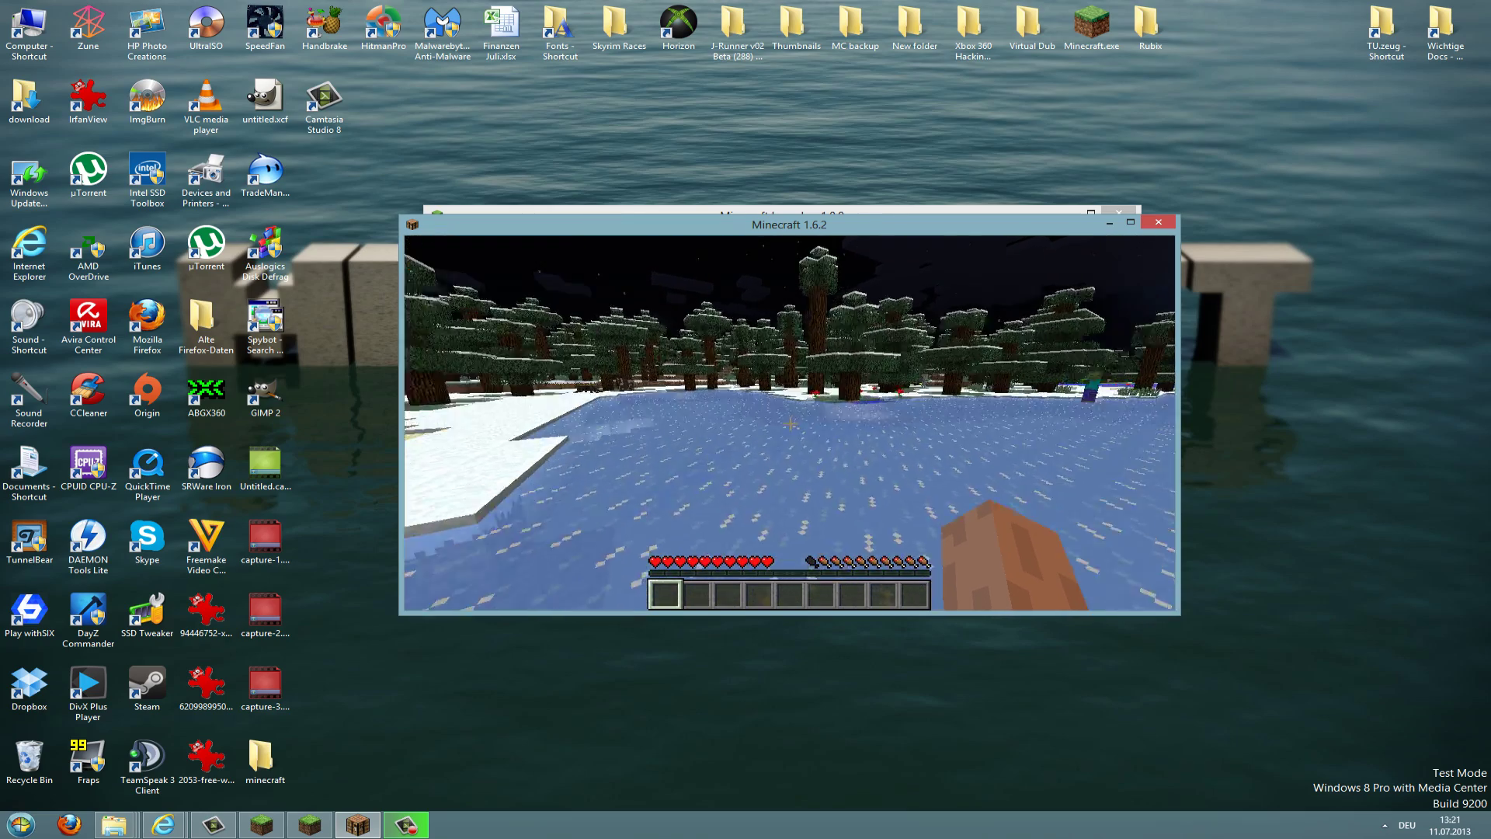
key(Shift_R)
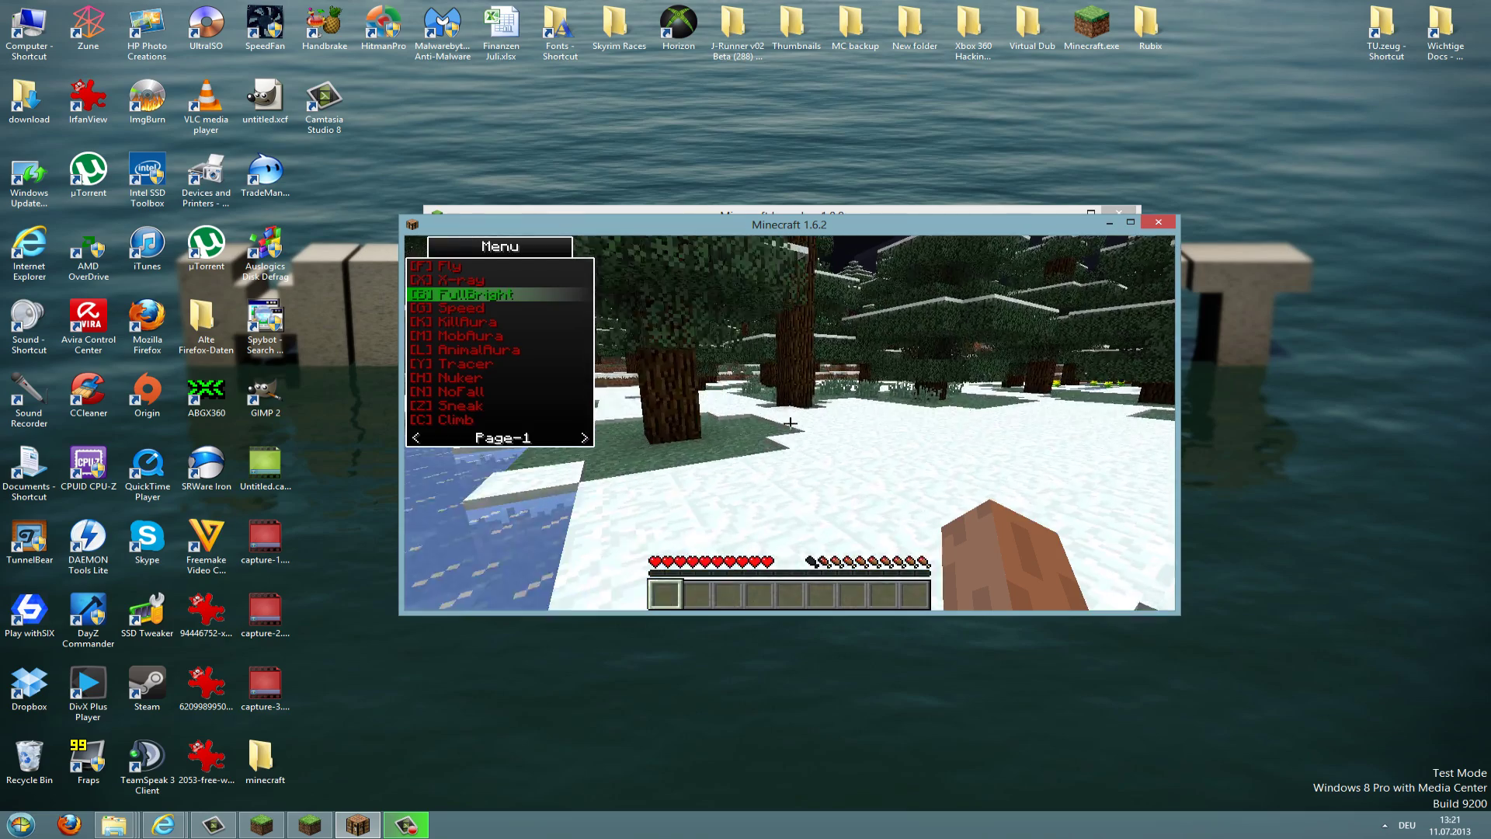
key(Left)
key(Right)
key(Left)
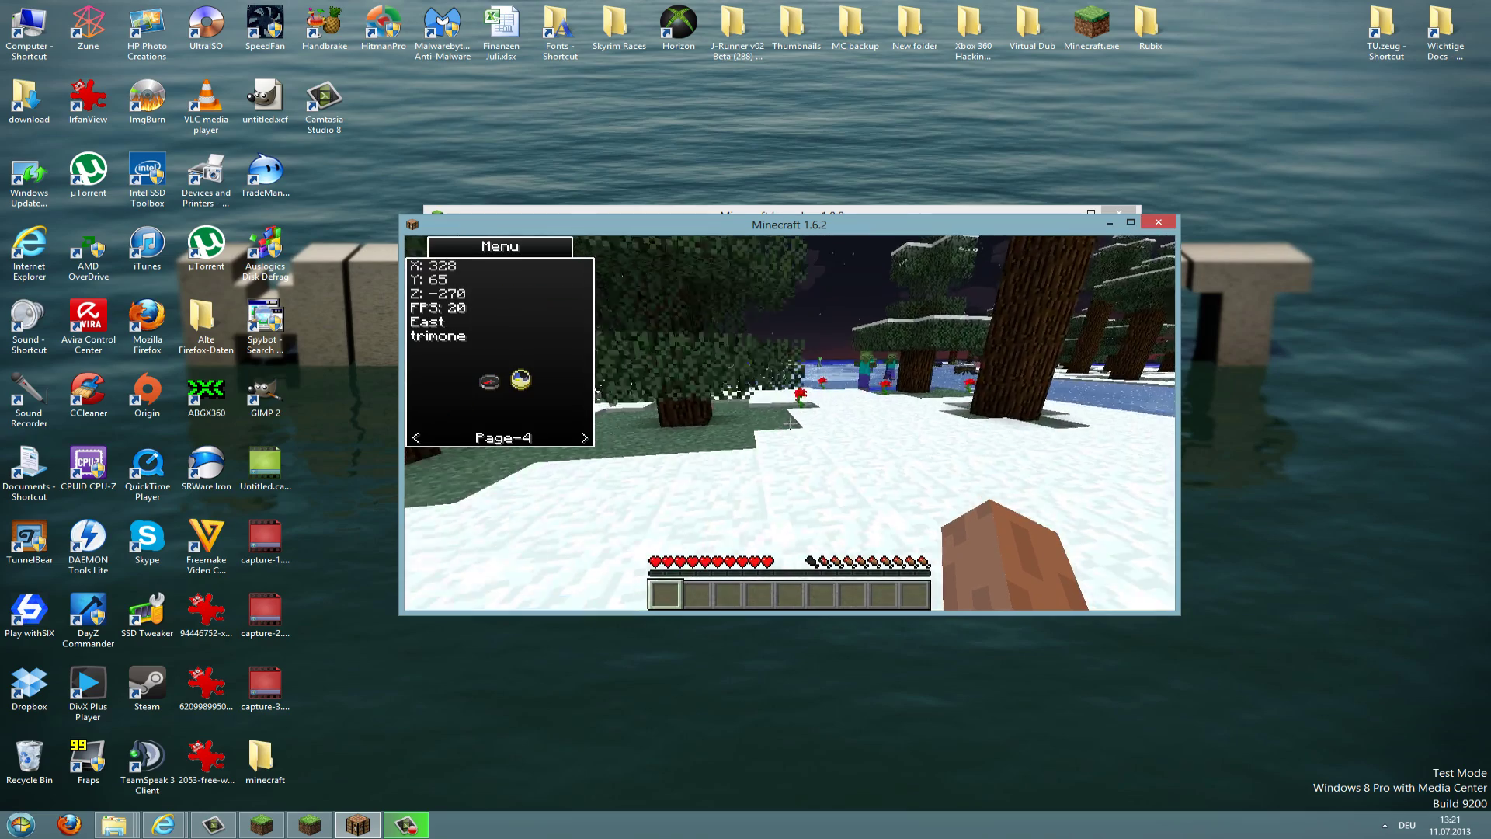
key(w)
key(a)
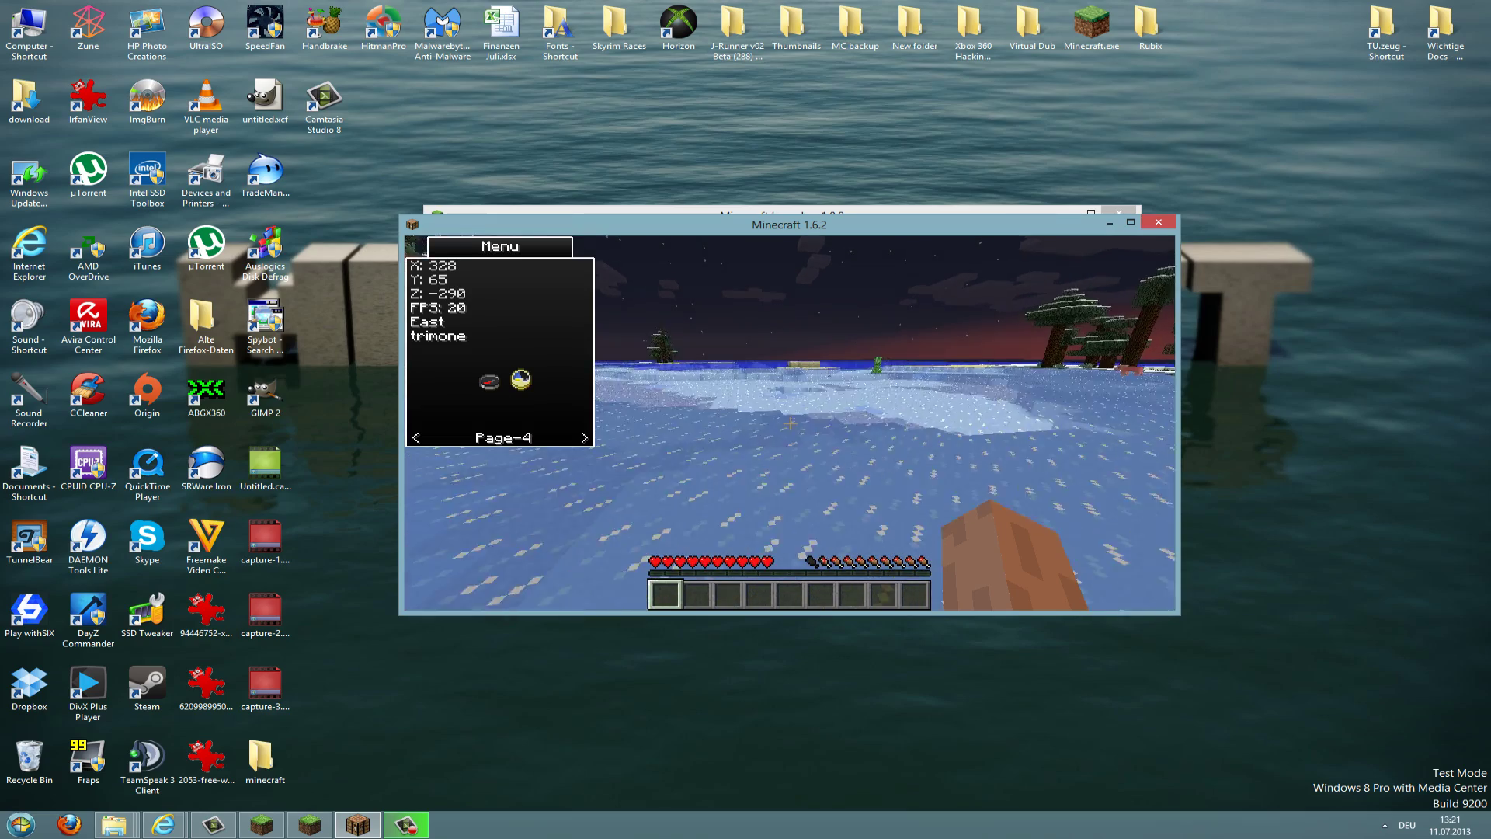
key(a)
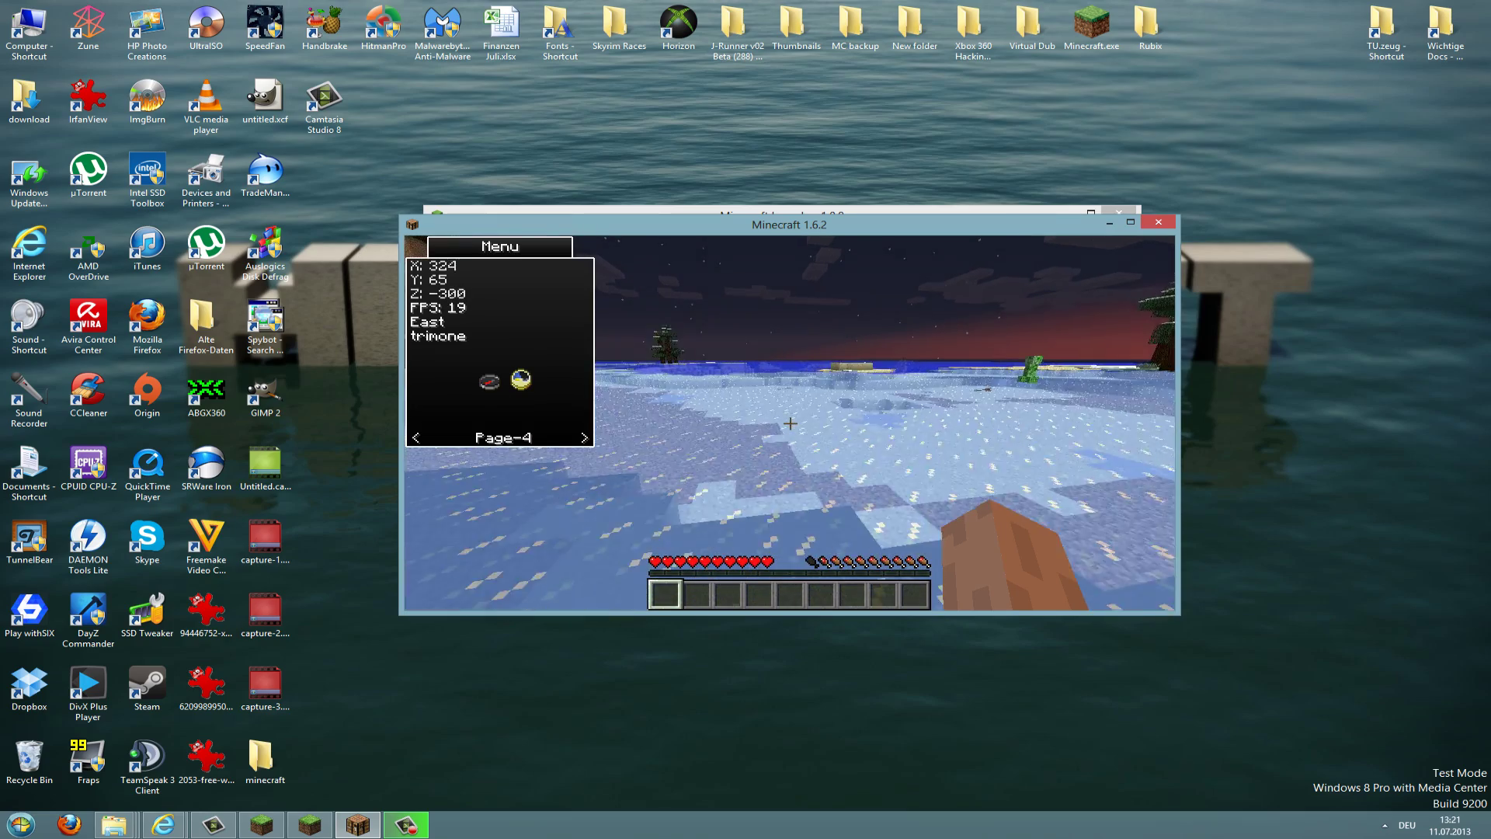
- Look through the hack lists on Page-2 and Page-3 of the Rubix menu and return to Page-1
key(Right)
key(Right)
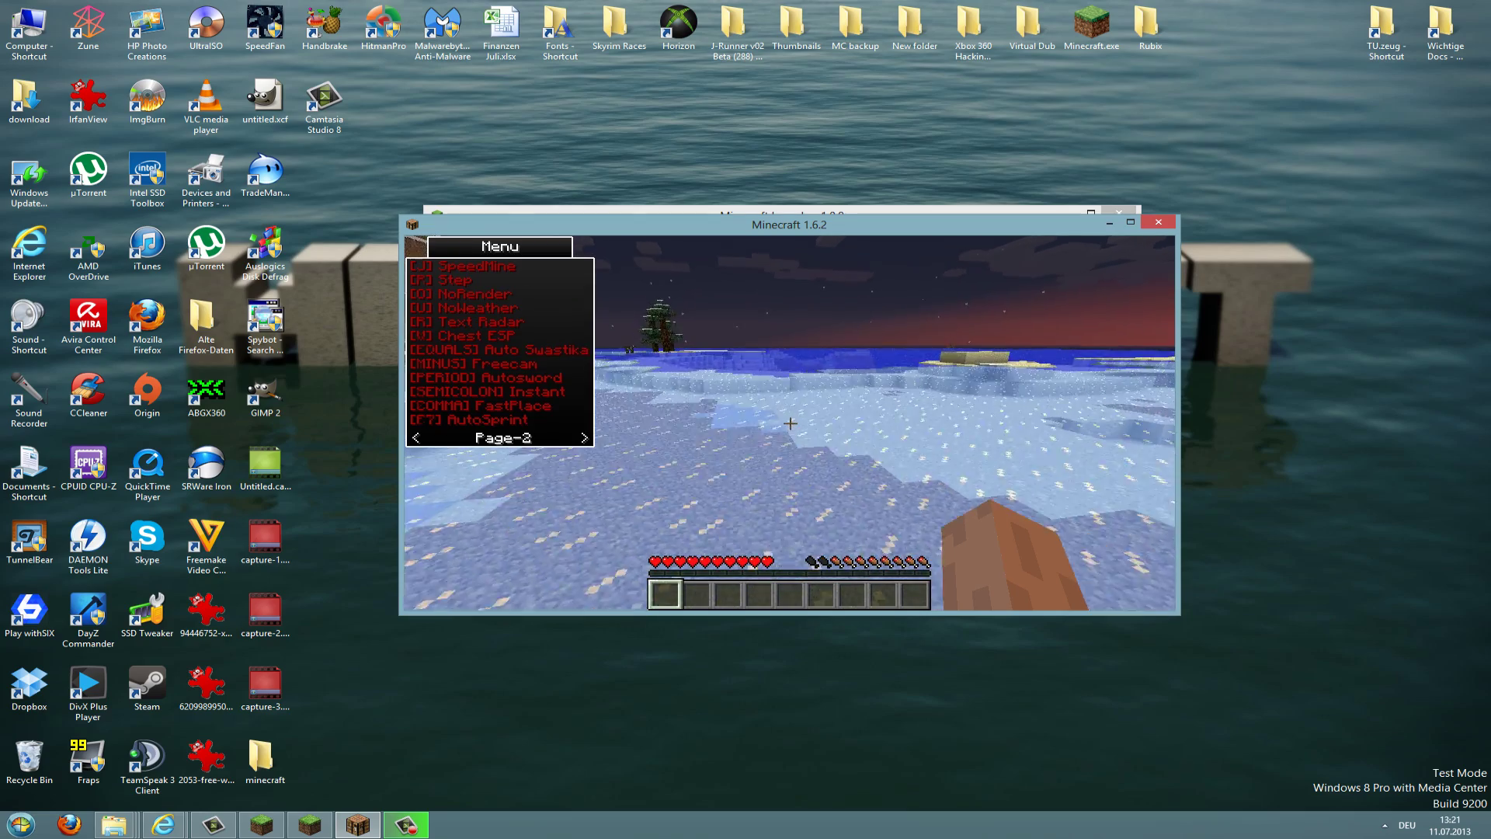
key(Right)
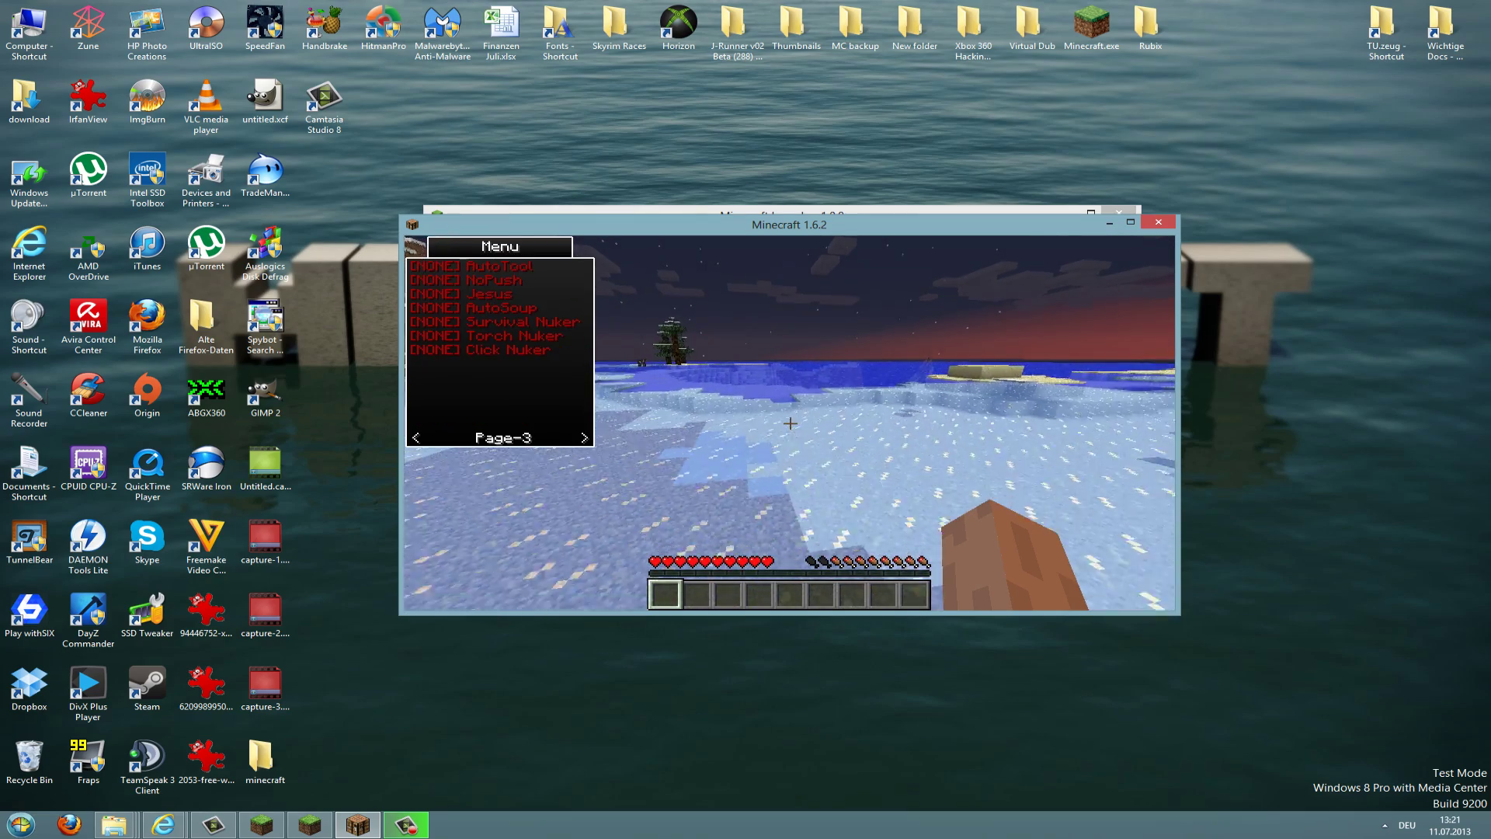
key(Right)
key(Right)
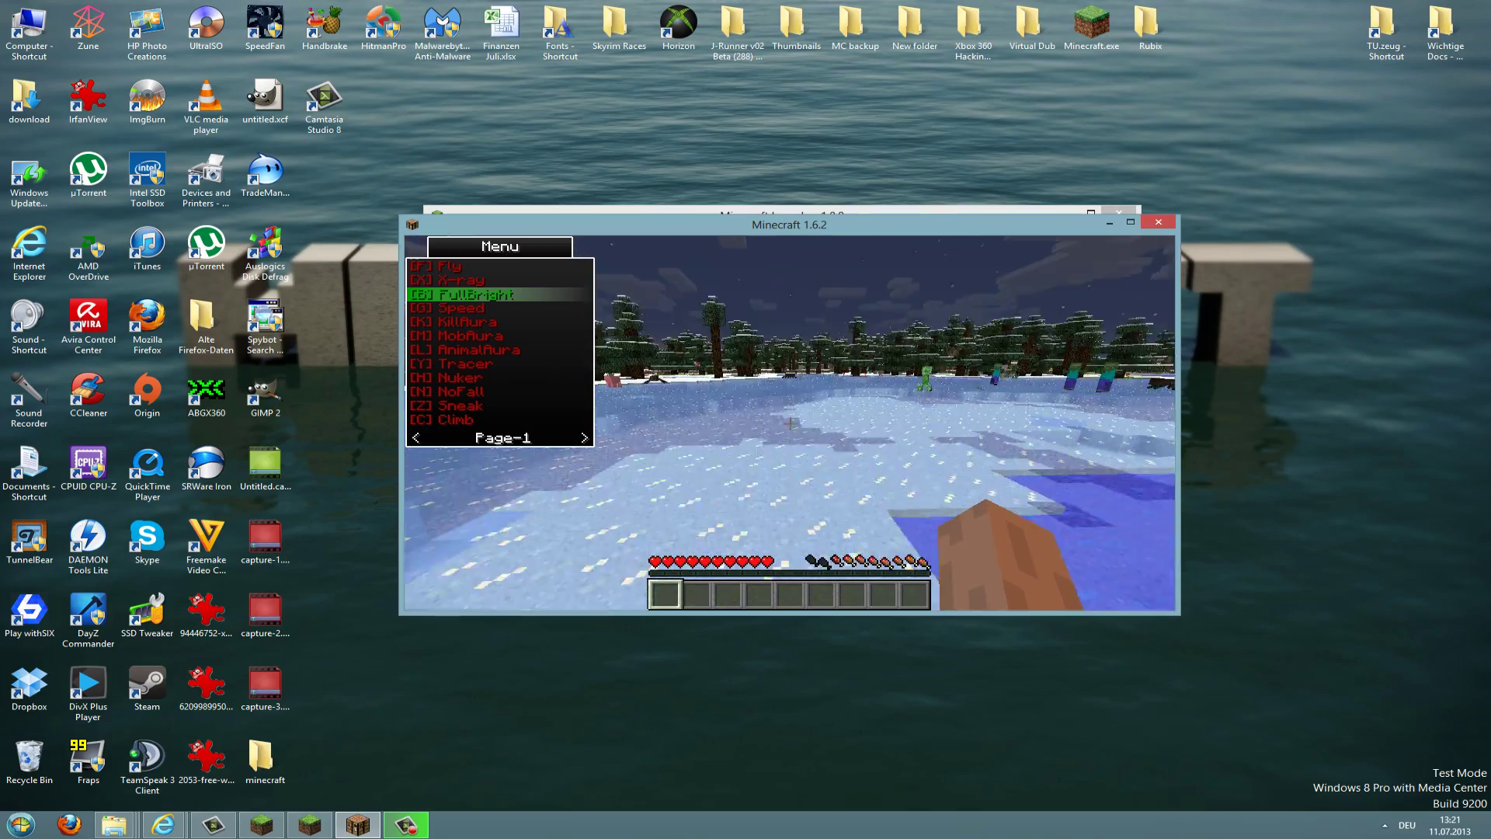
- Enable the Fly hack, fly up above the landscape, and bring up Page-3 of the Rubix menu
key(f)
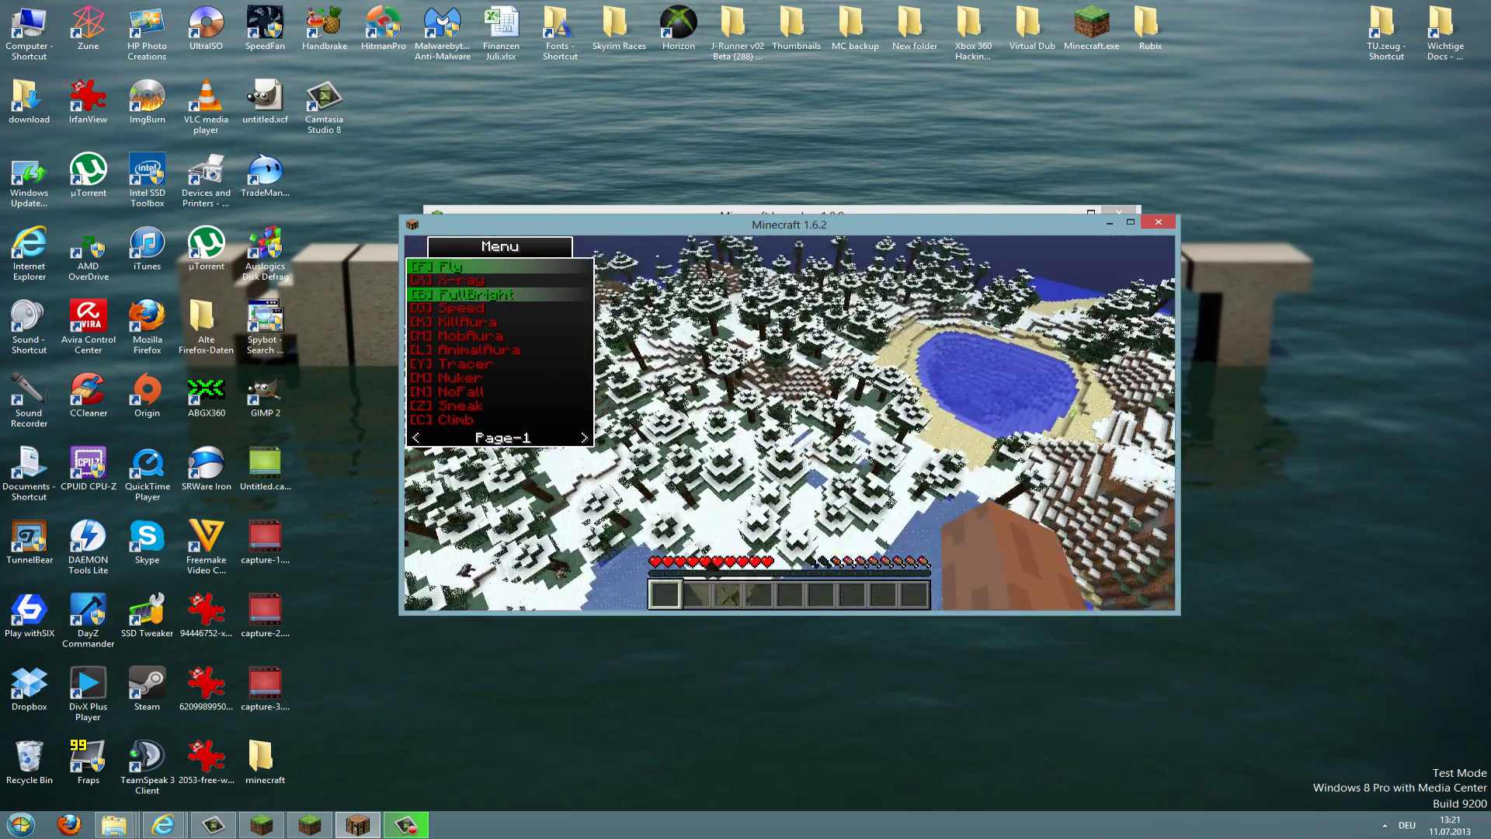
key(Right)
key(Right)
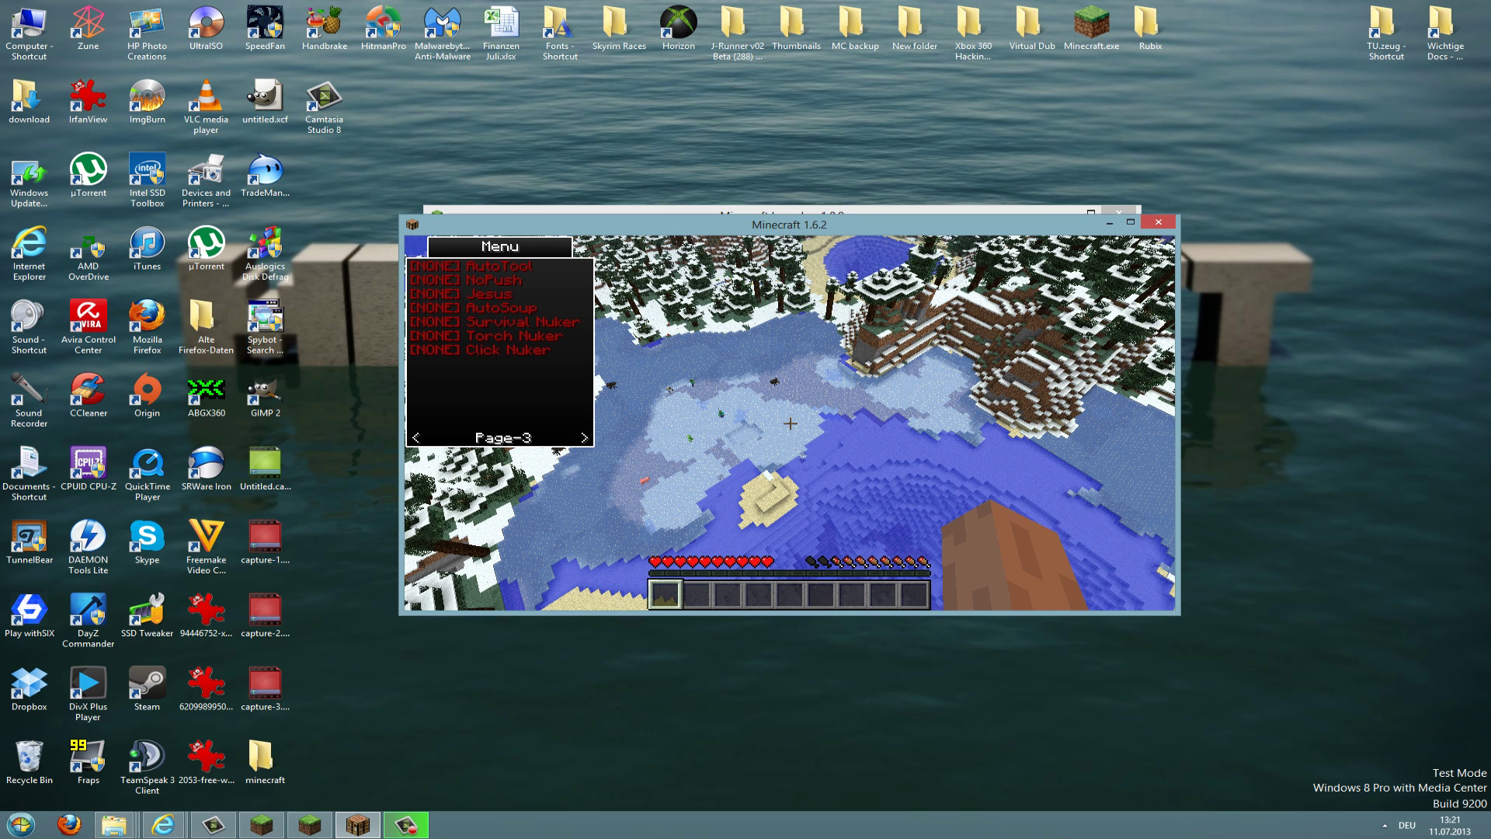
- Open the Rubix click GUI, expand its Player and World lists, and toggle Xray on and off
key(Shift_R)
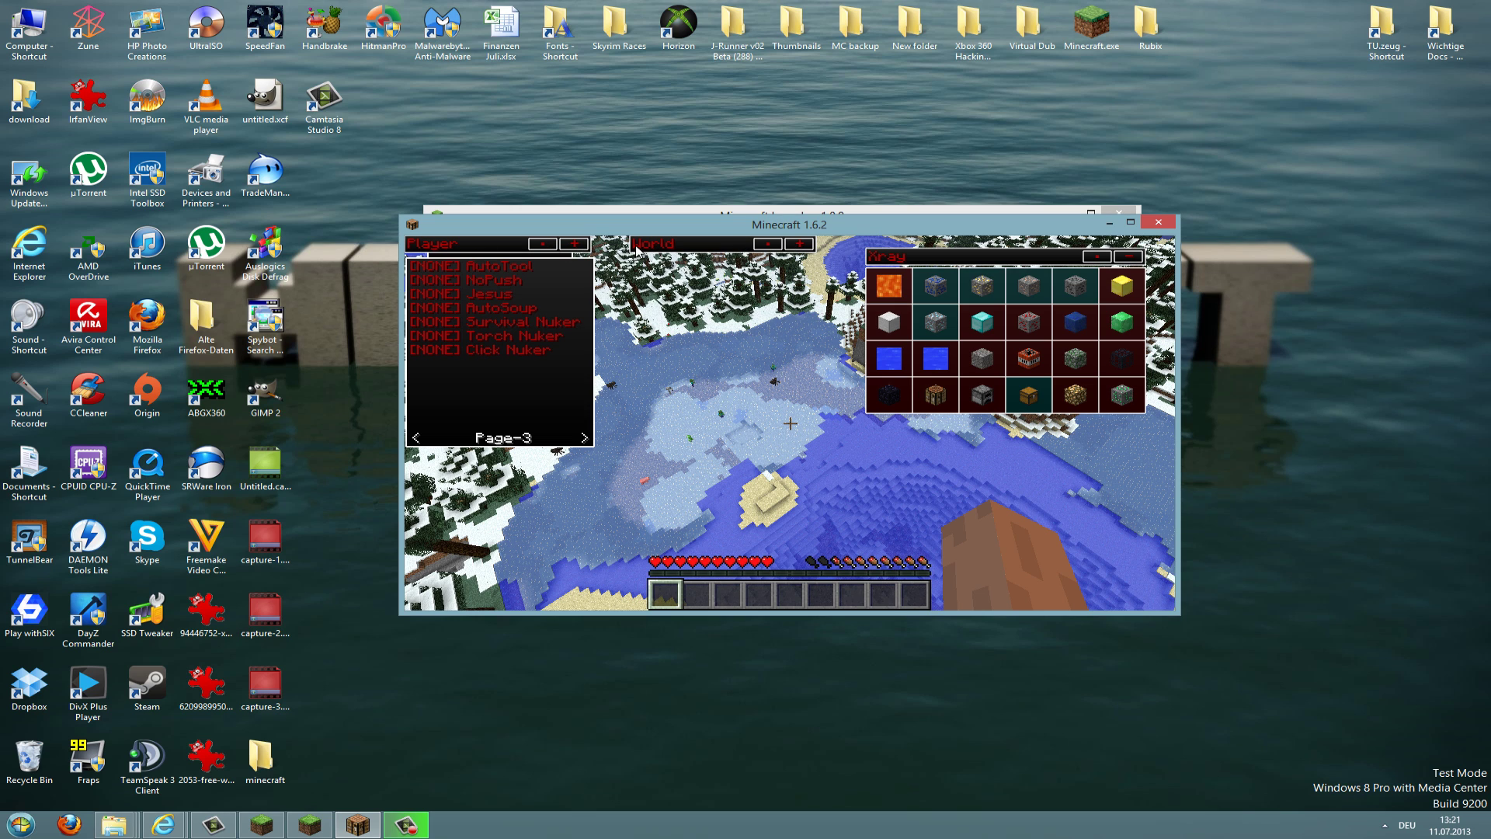
click(798, 245)
click(575, 244)
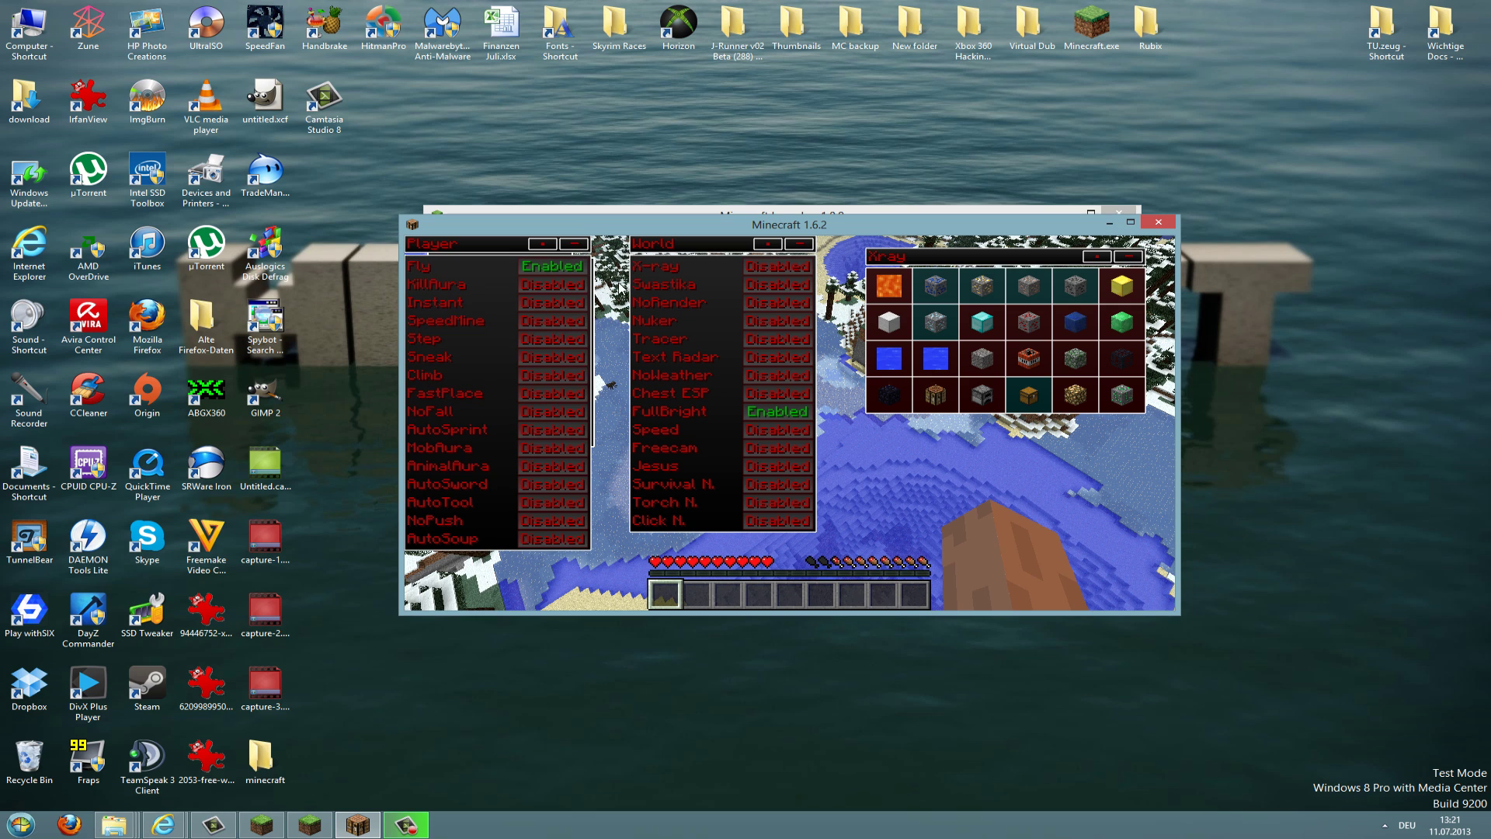
click(766, 268)
click(766, 268)
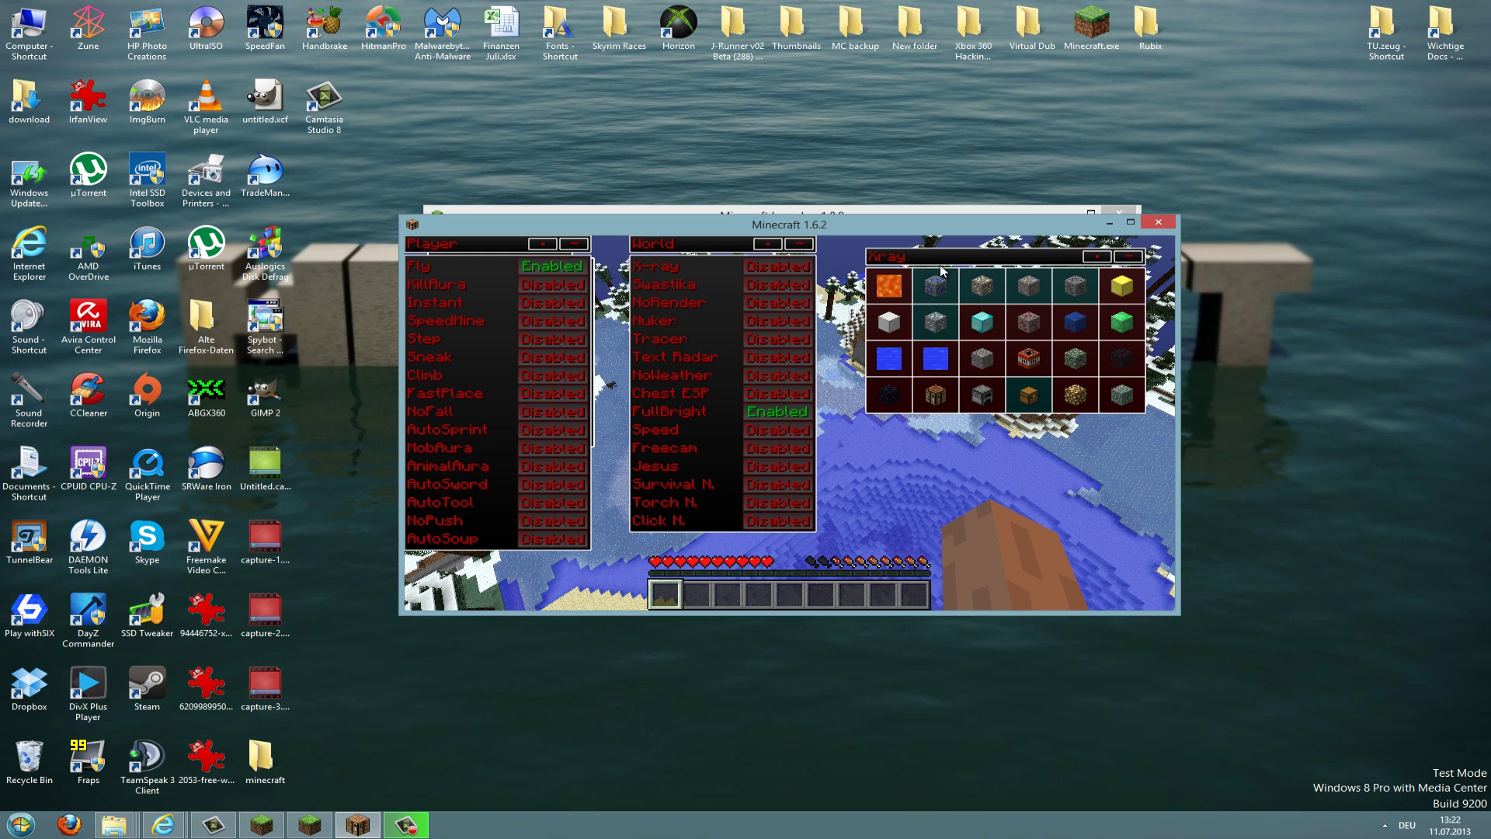
- Close the click GUI, assign NUMPAD5 to AutoTool in the game's hacks controls, and return to the world
key(Escape)
key(Escape)
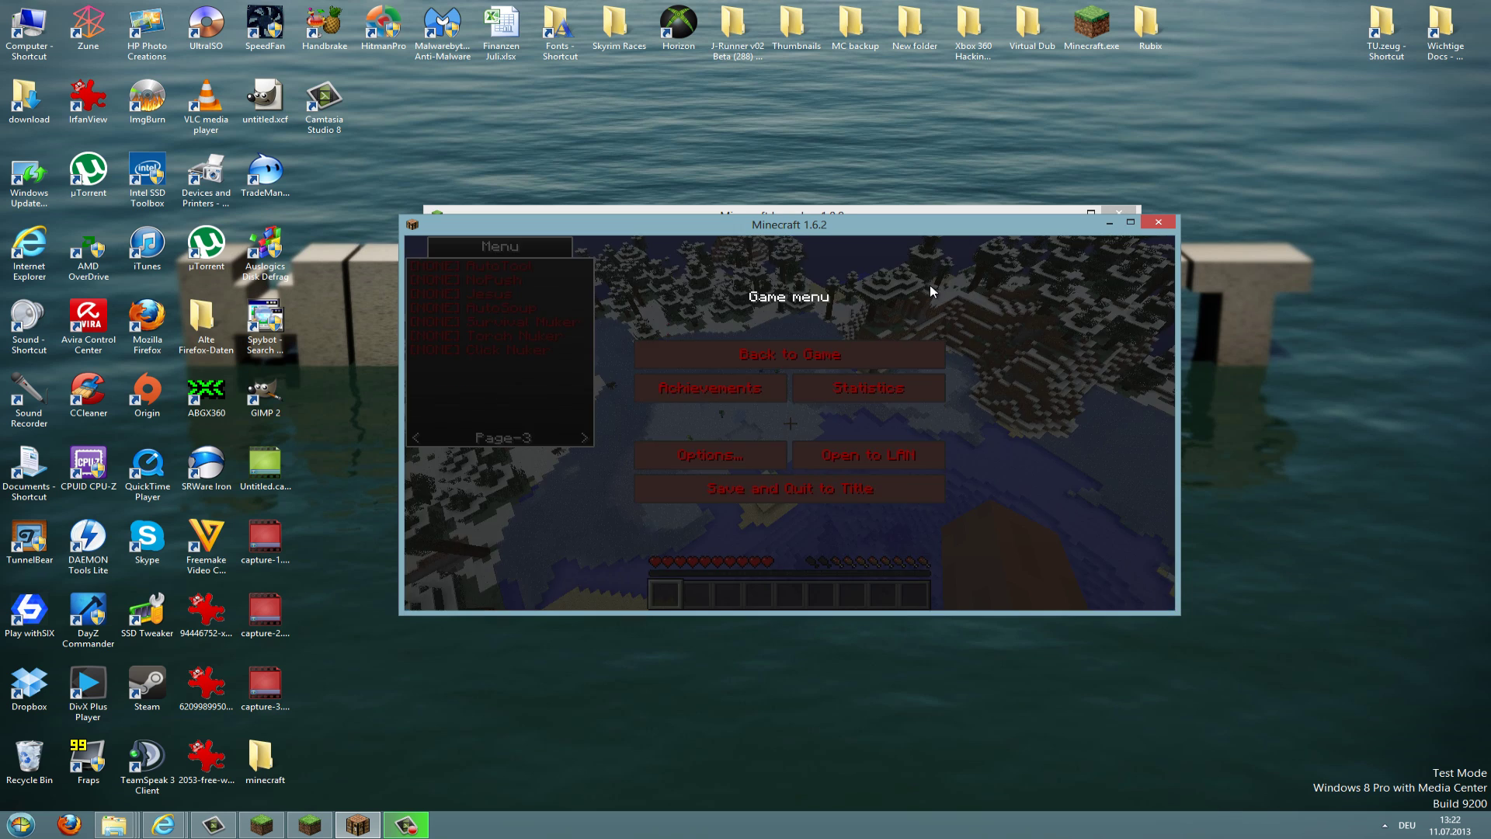
click(735, 445)
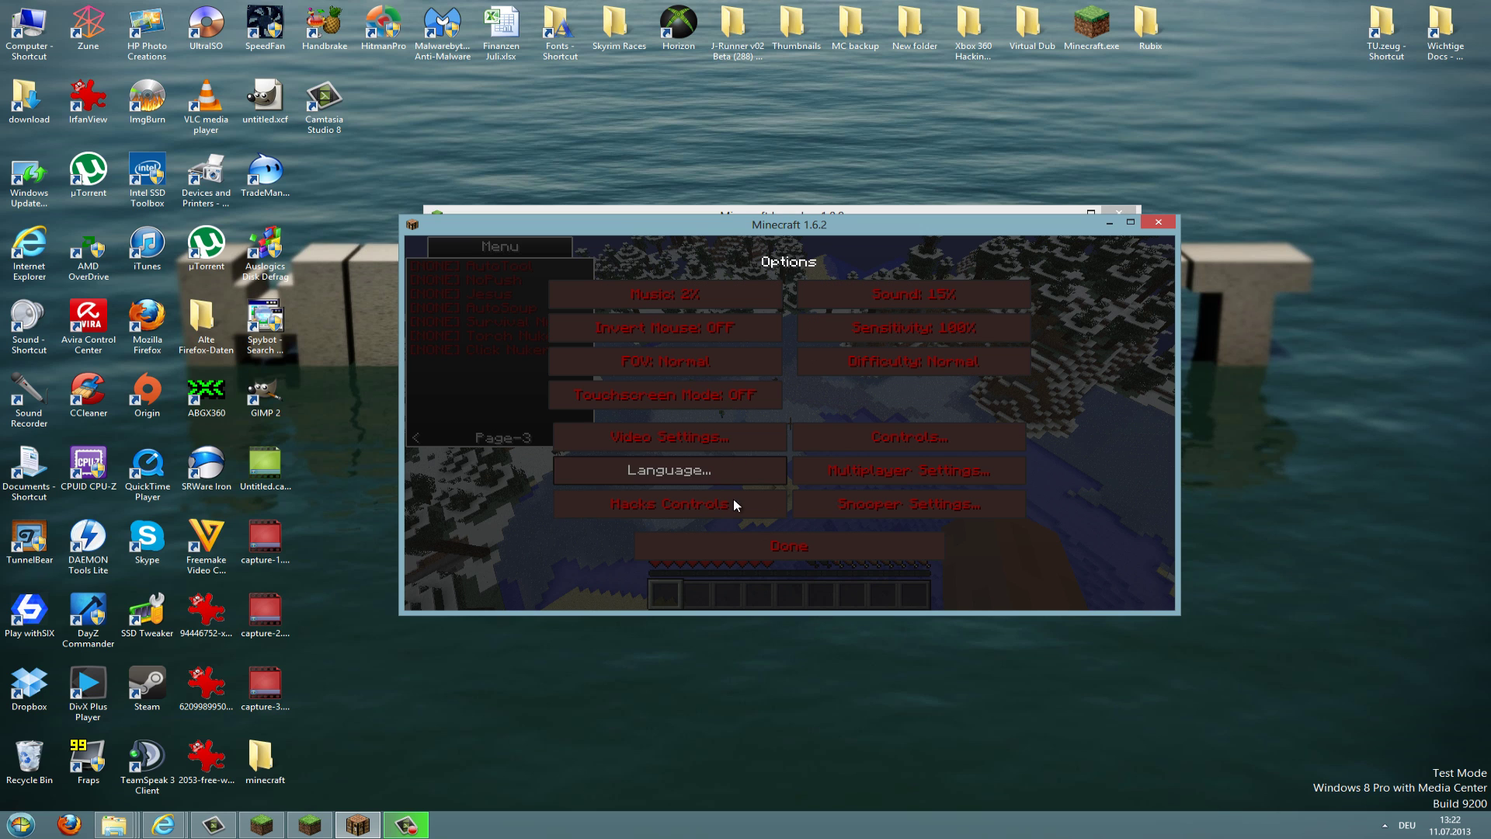
click(703, 503)
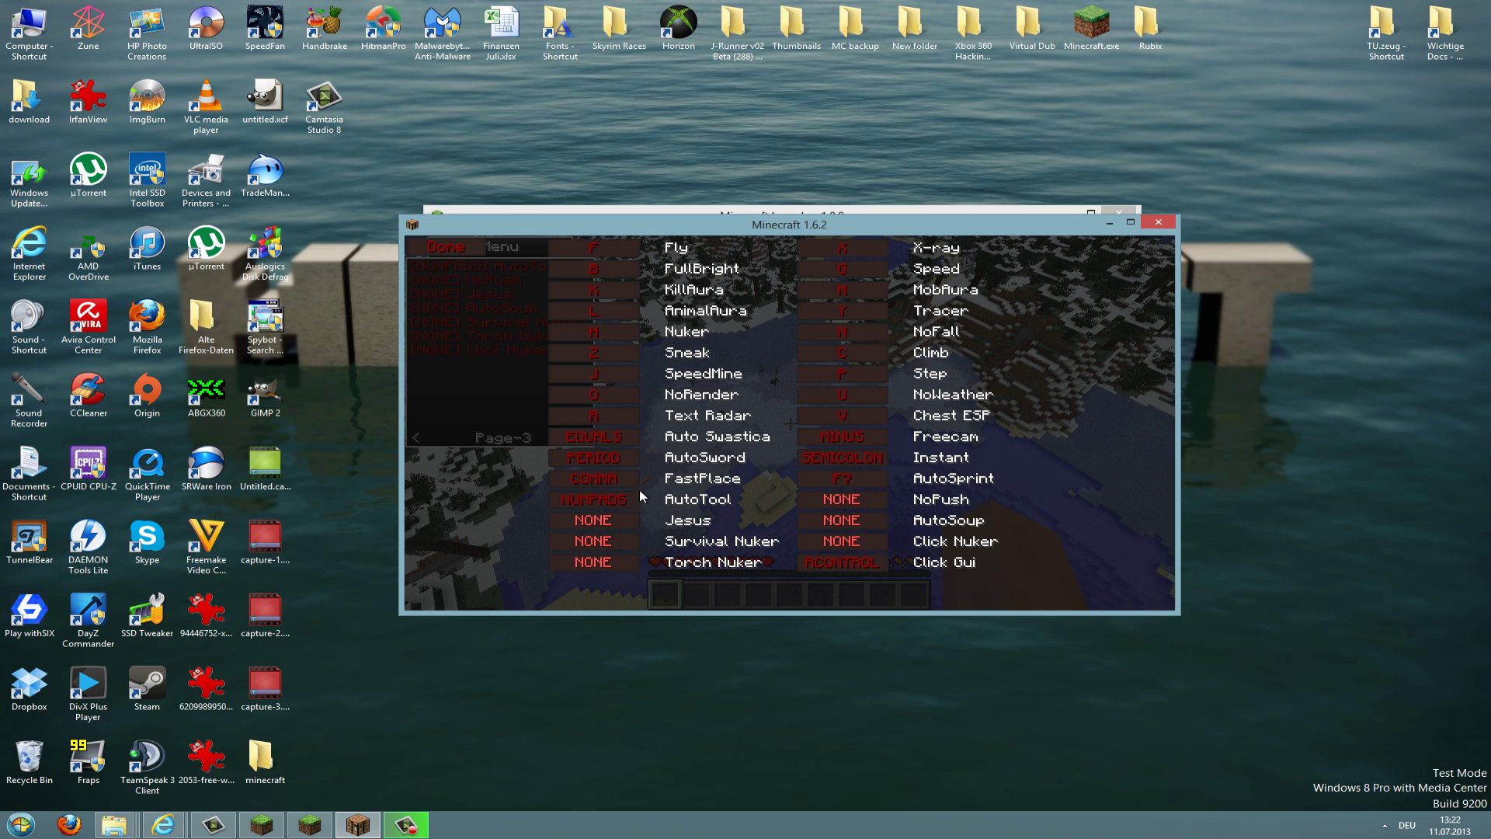
key(Escape)
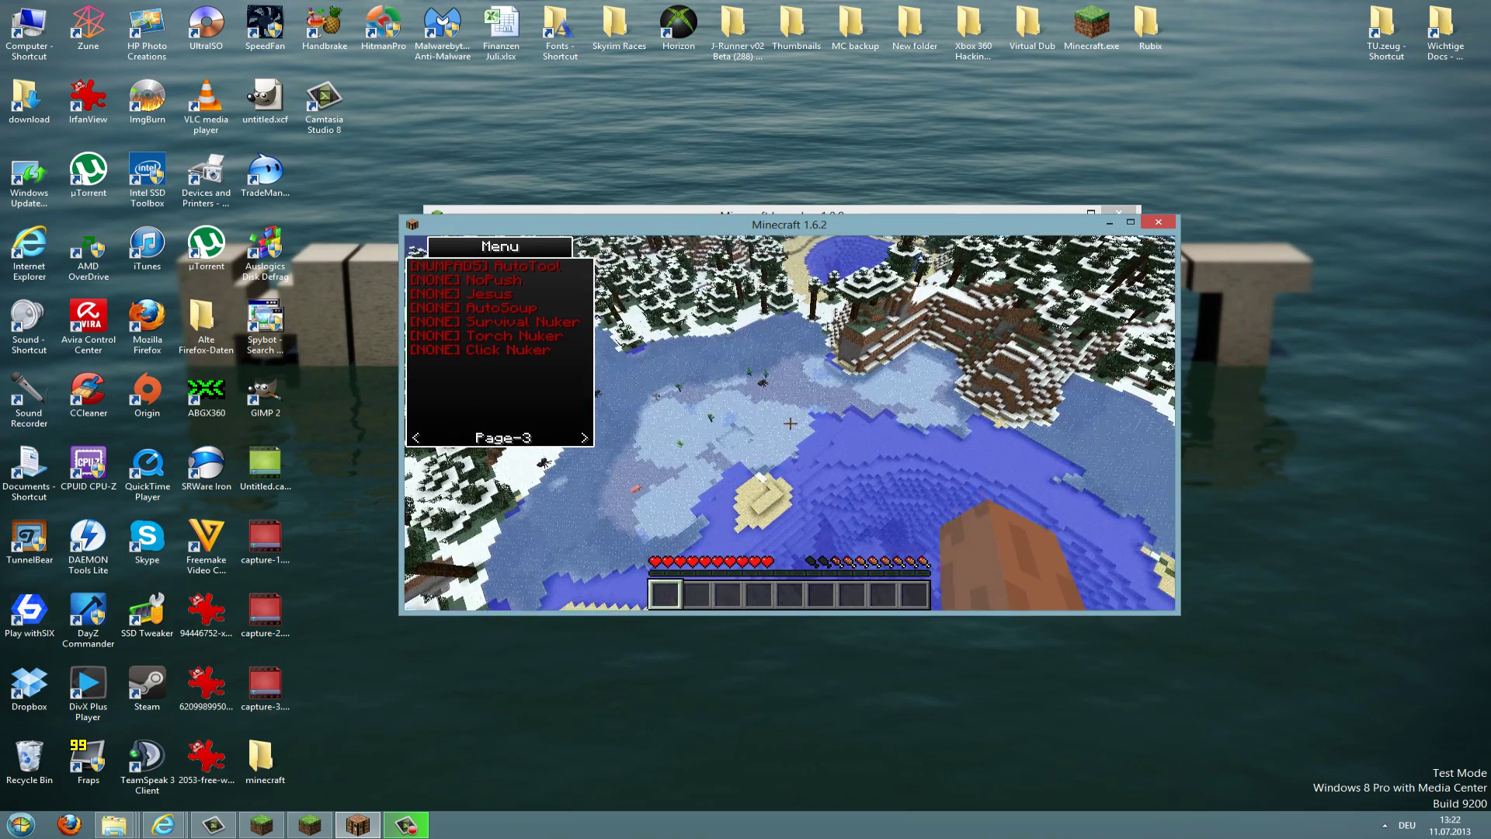